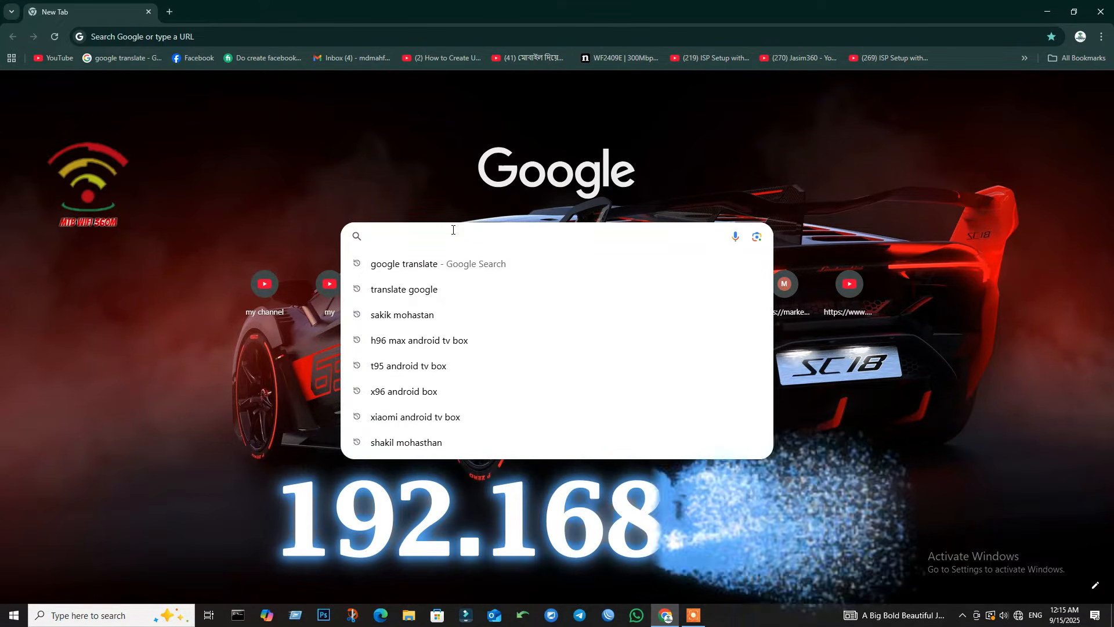
Step: Load 192.168.1.1 in Chrome to reach the Netis Wi-Fi Router welcome page
type("192")
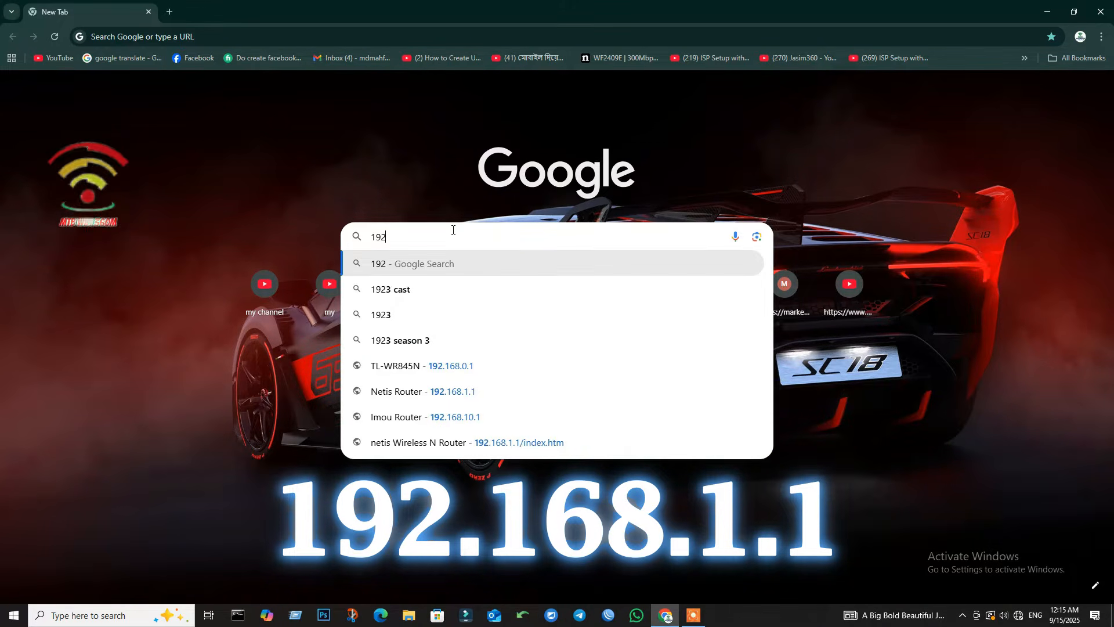
type(".168")
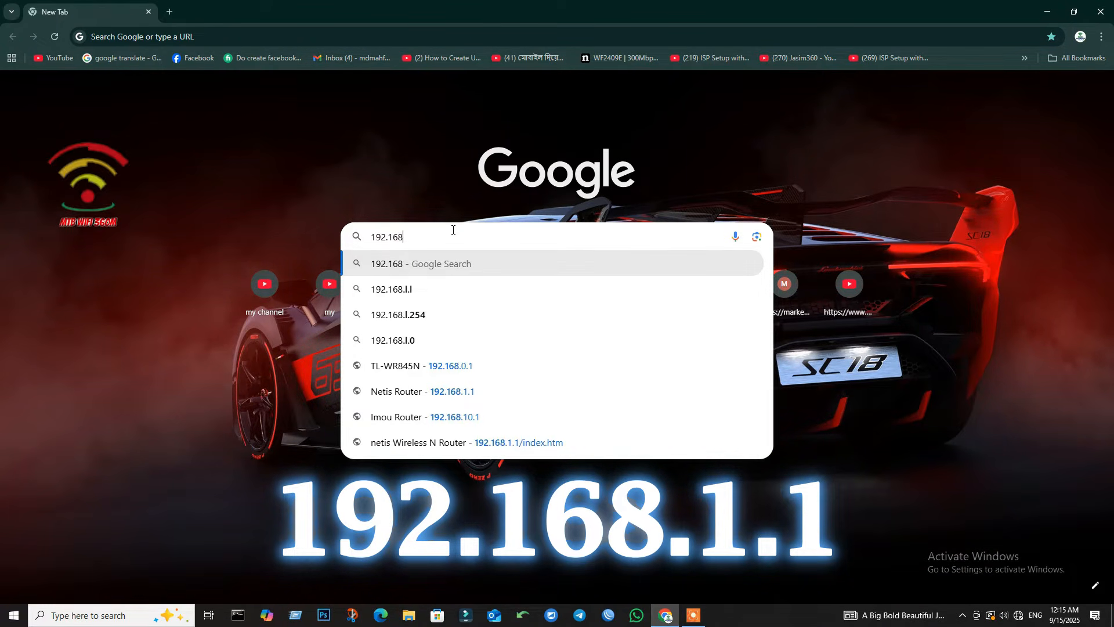
type(".1.1")
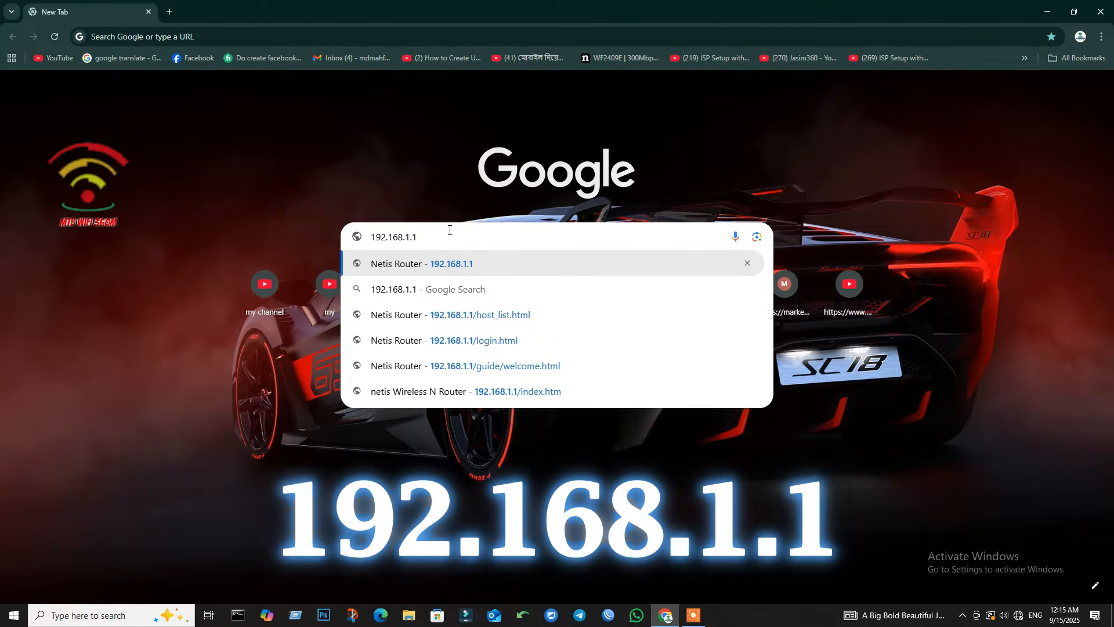
left_click_drag(419, 237, 370, 237)
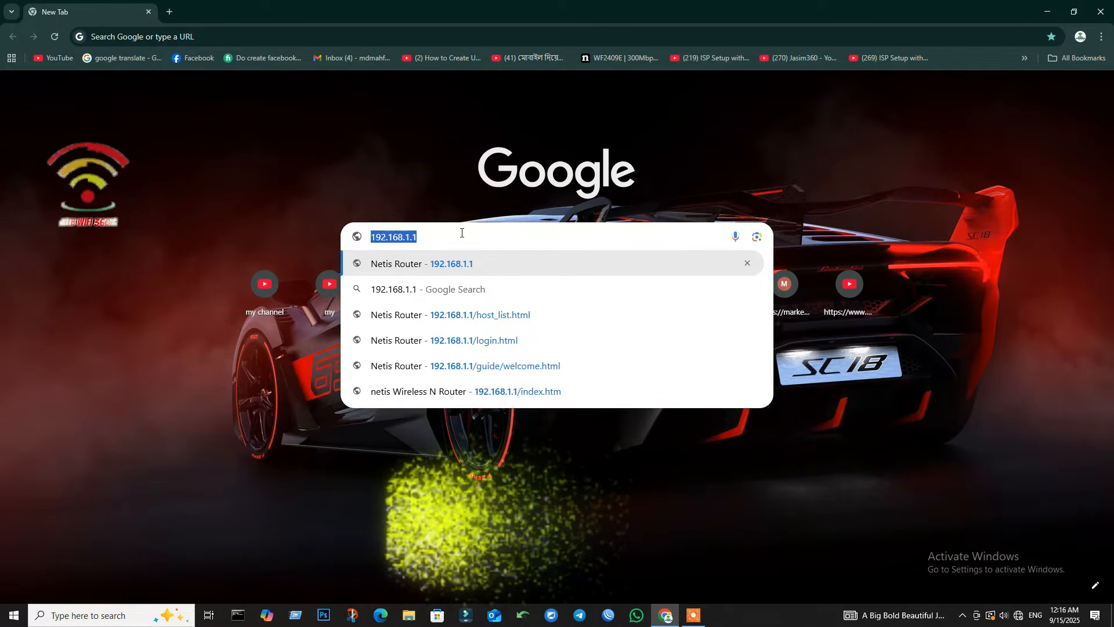
key("Return")
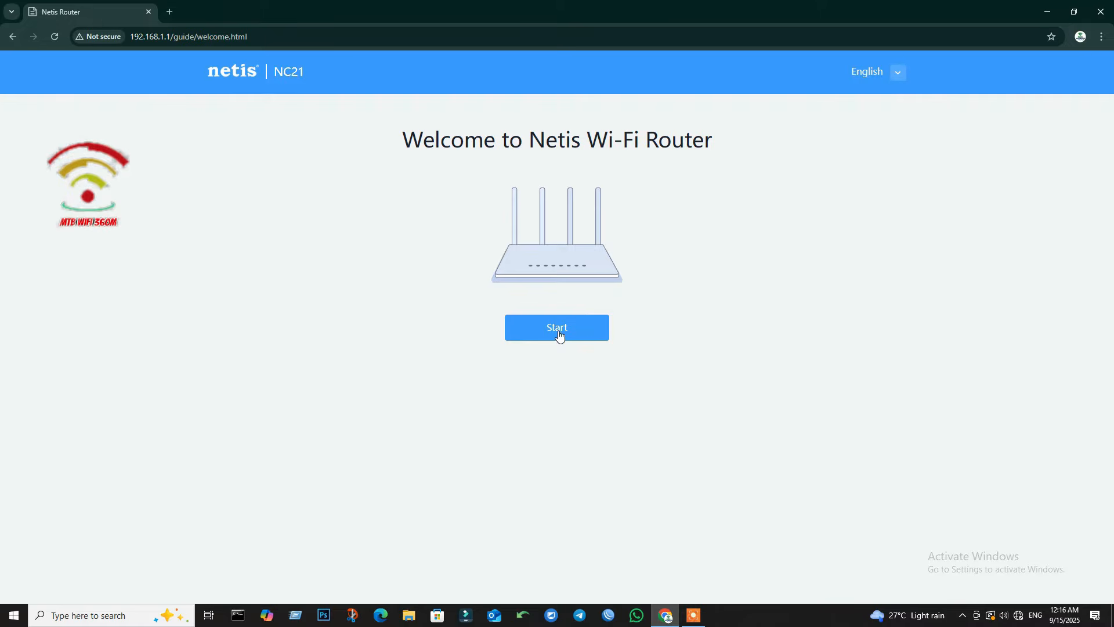
Step: Start the setup wizard and open the Internet Connection Type list on the Broadband access step
left_click(558, 329)
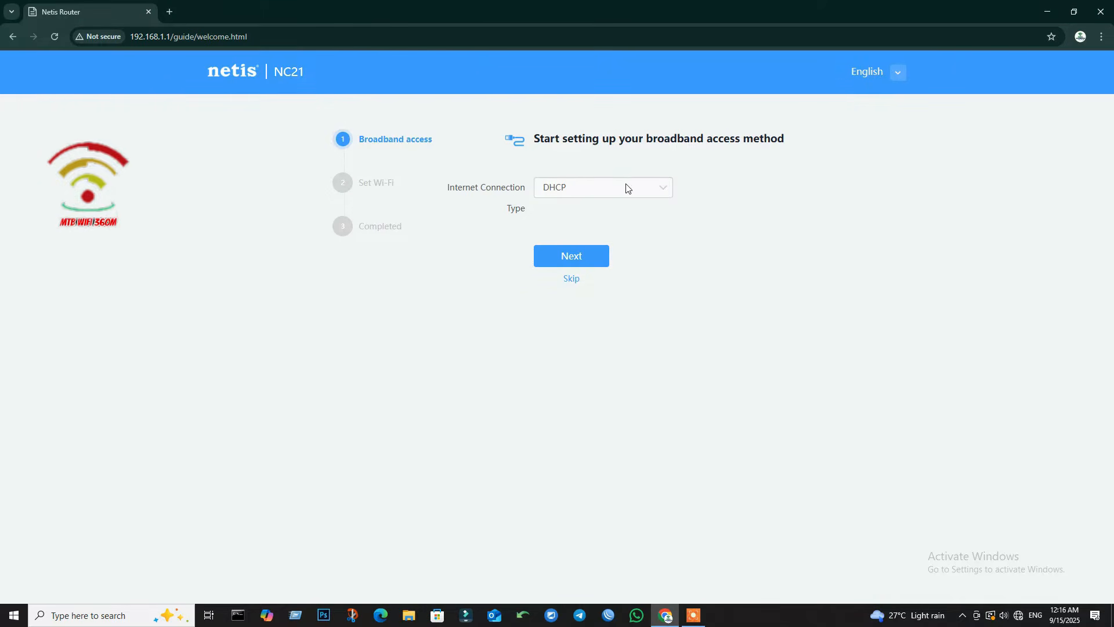
left_click(659, 190)
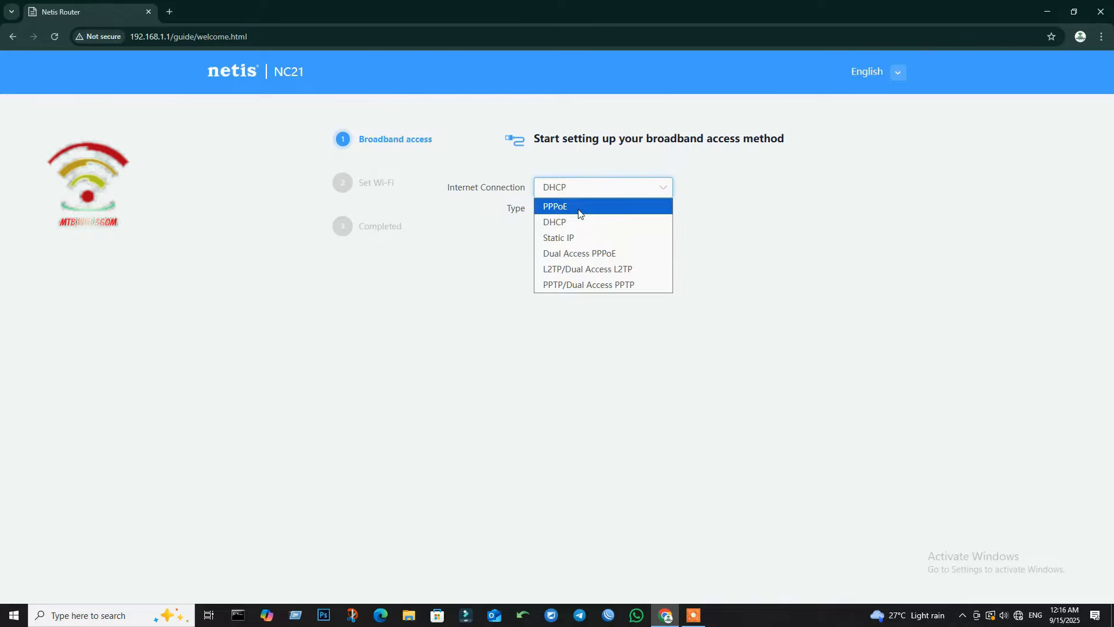
Step: Choose PPPoE as the connection type and enter the ISP account username
left_click(578, 214)
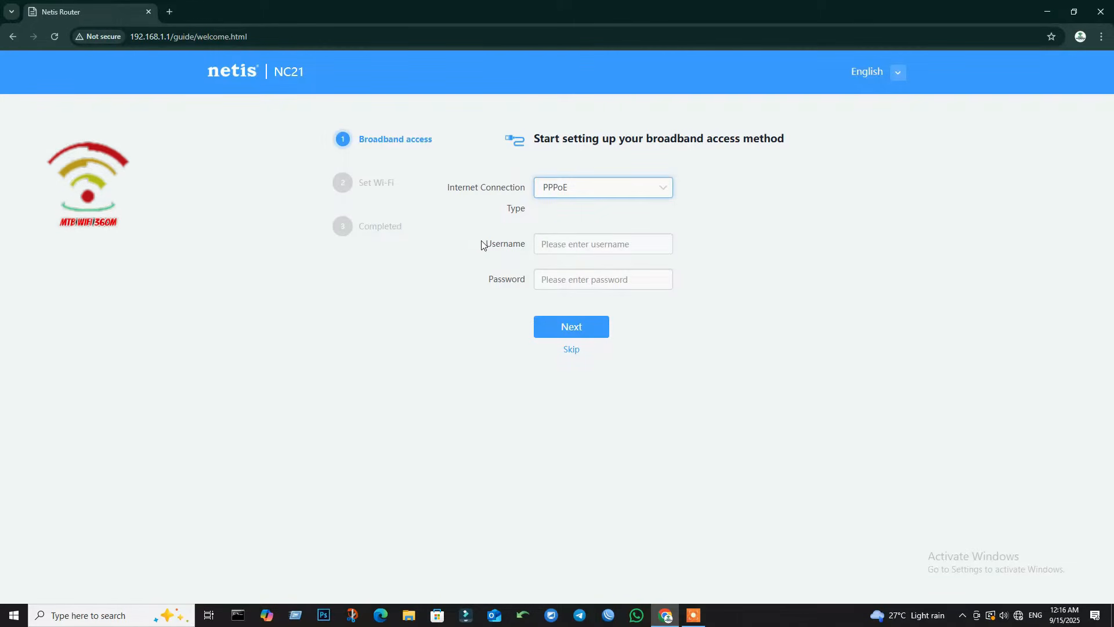
left_click_drag(485, 243, 593, 237)
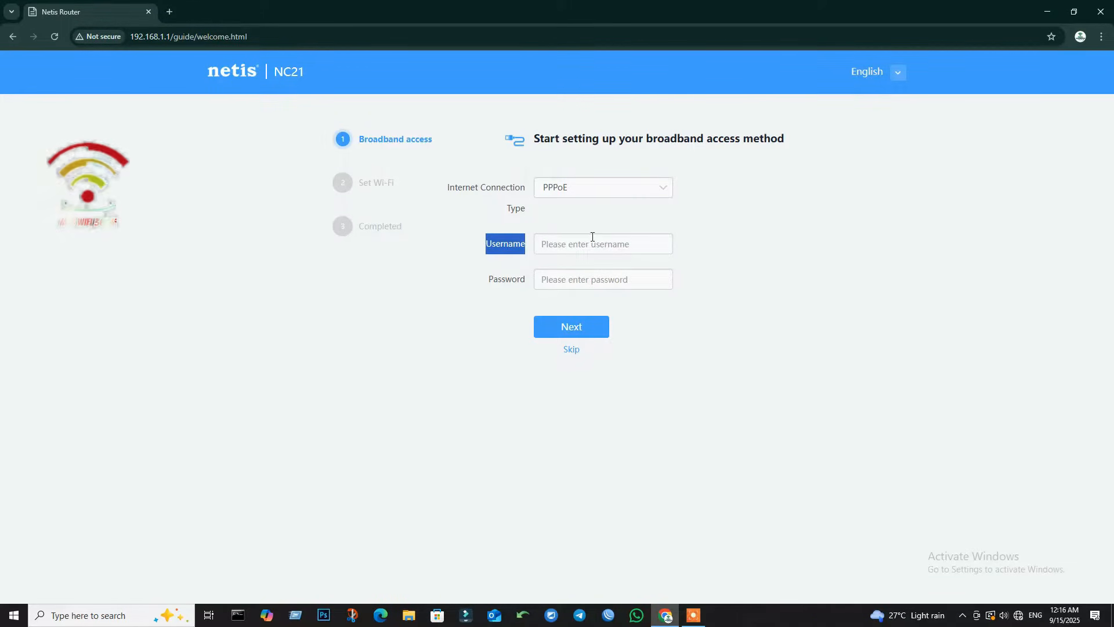
left_click_drag(485, 275, 574, 270)
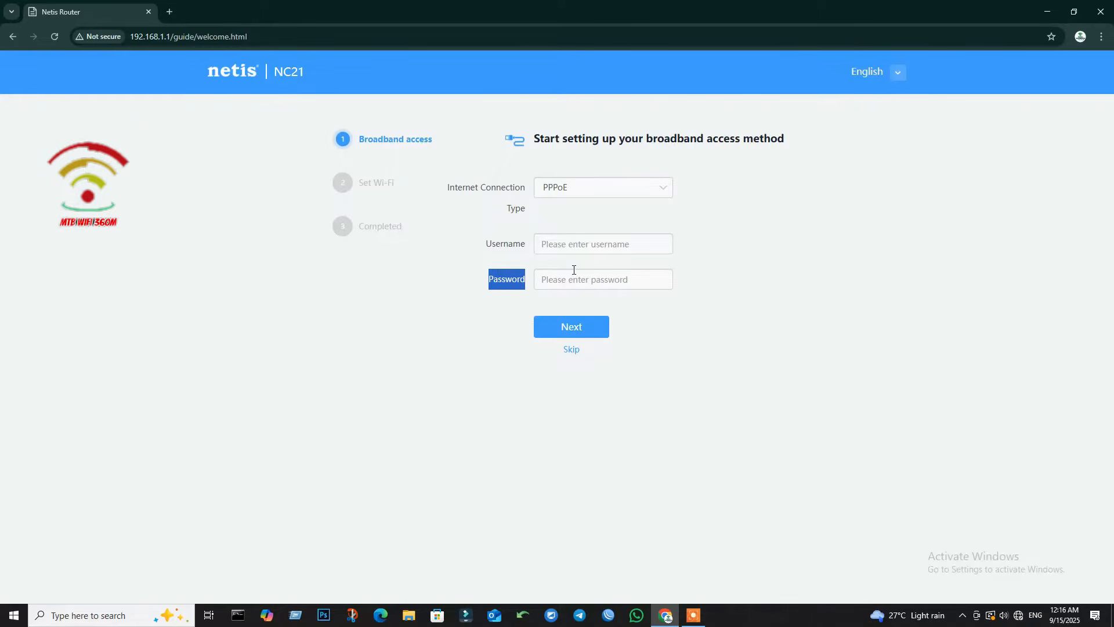
left_click(559, 243)
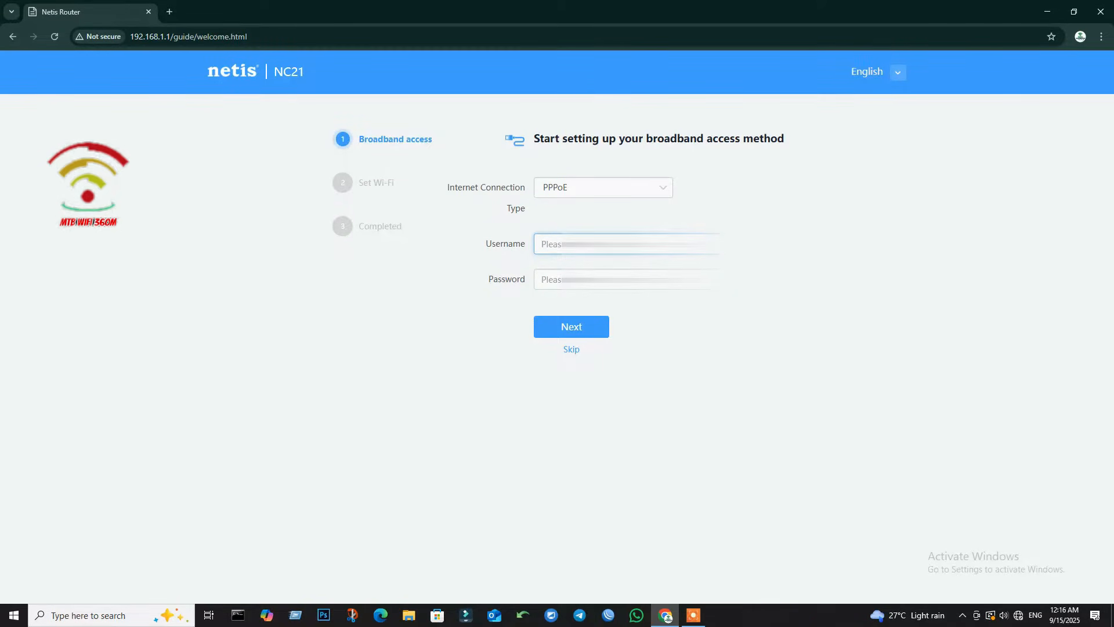
left_click(560, 279)
left_click(561, 244)
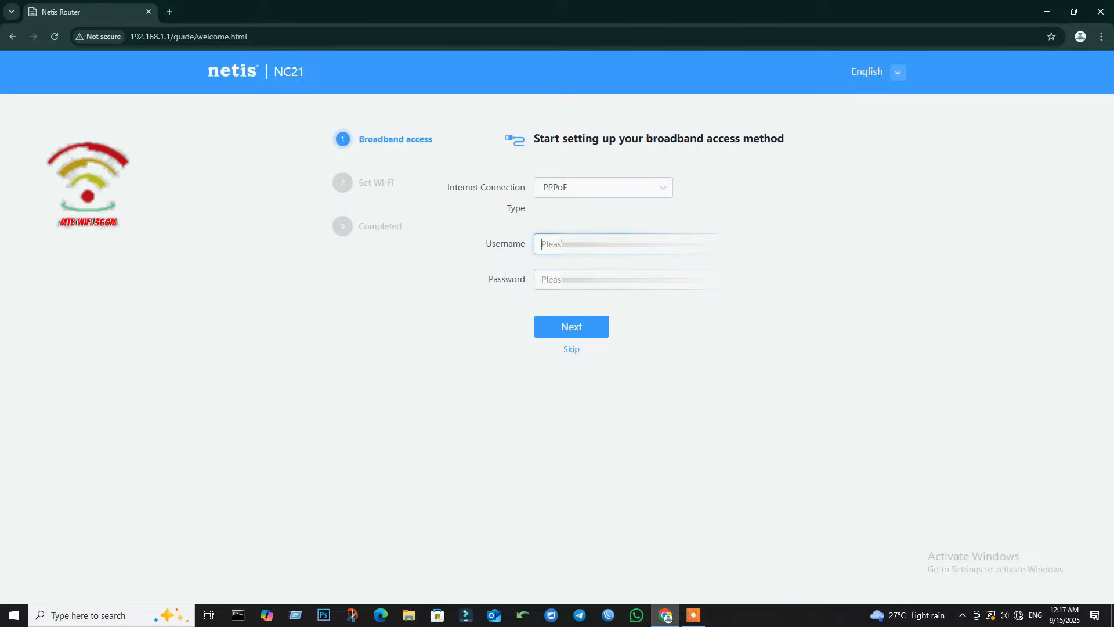
type("woad")
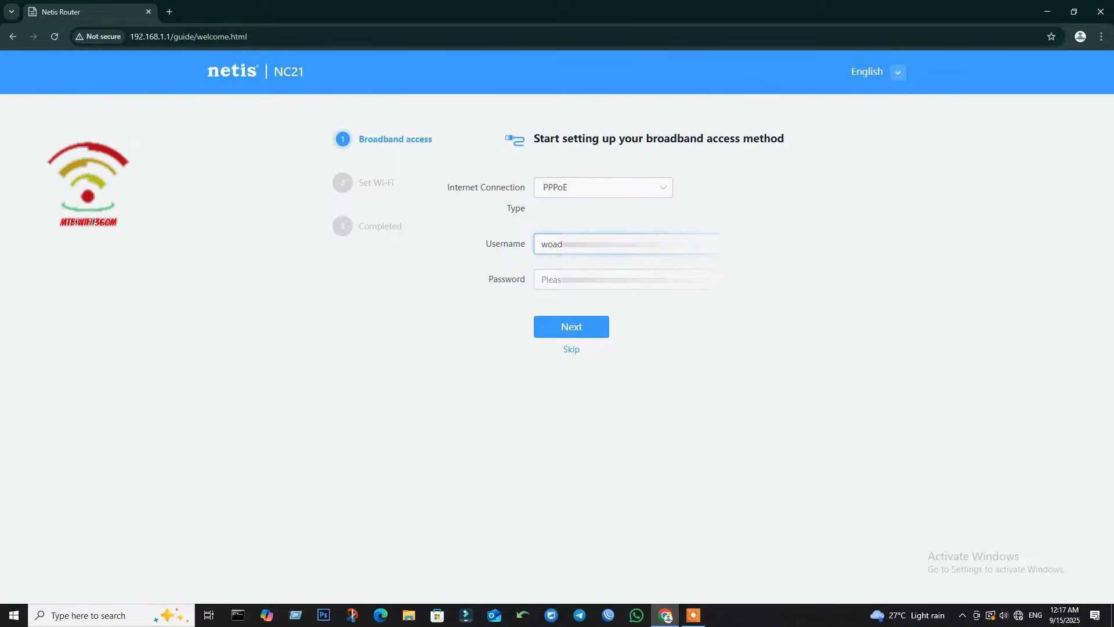
Step: Enter the PPPoE account password and continue to the Set Wi-Fi step
left_click(551, 279)
type("•••")
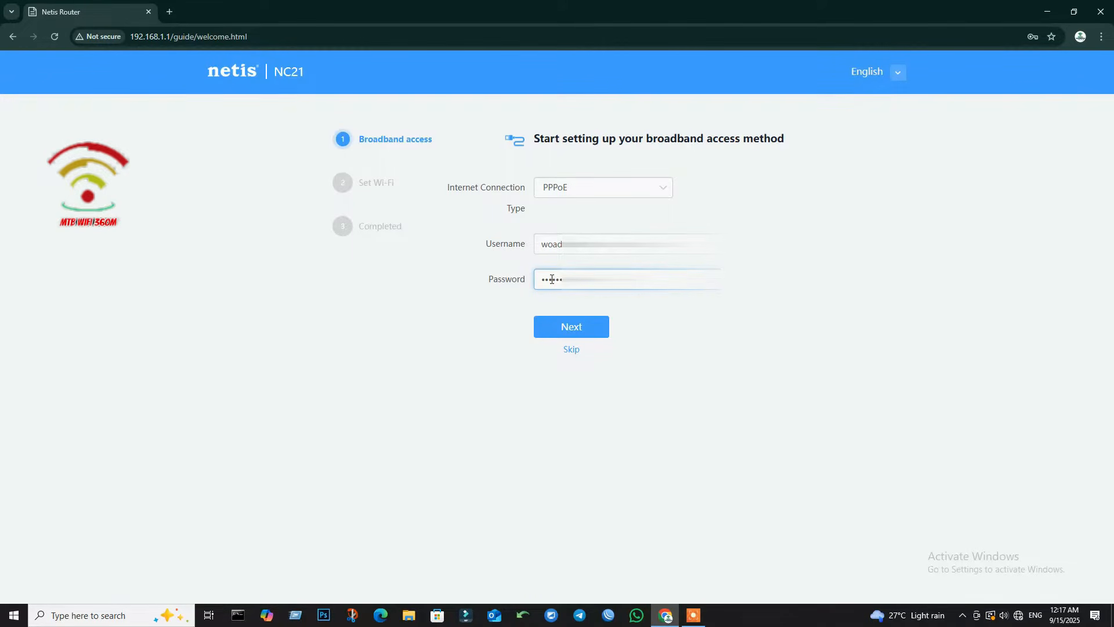
left_click_drag(656, 245, 511, 248)
left_click(586, 280)
left_click(564, 328)
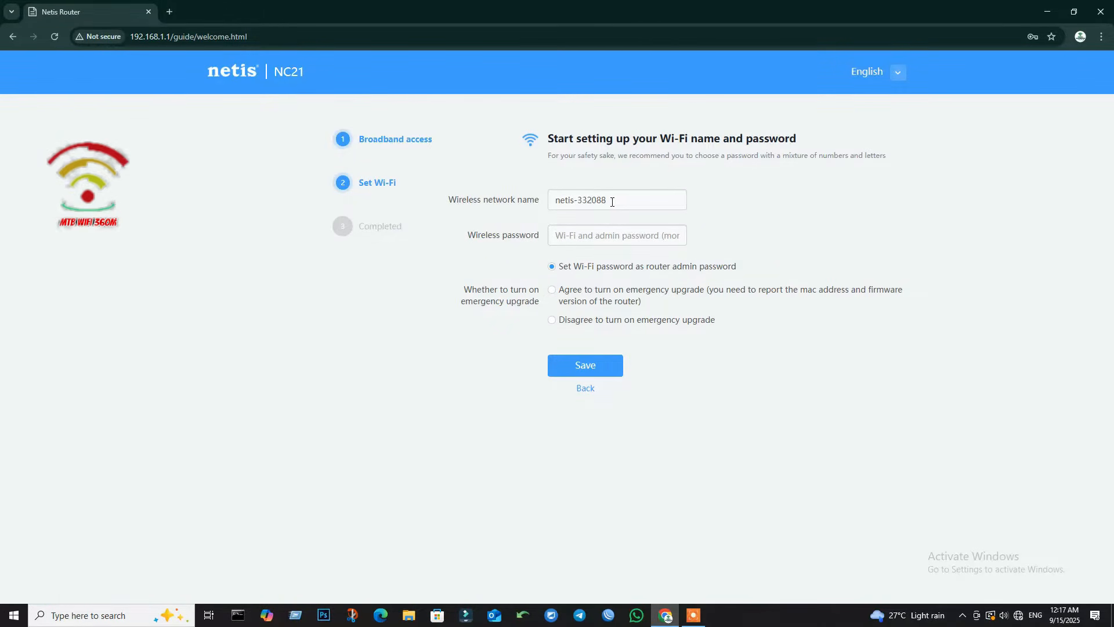
Step: Rename the wireless network from netis-332088 to MTB WIFI
left_click(578, 201)
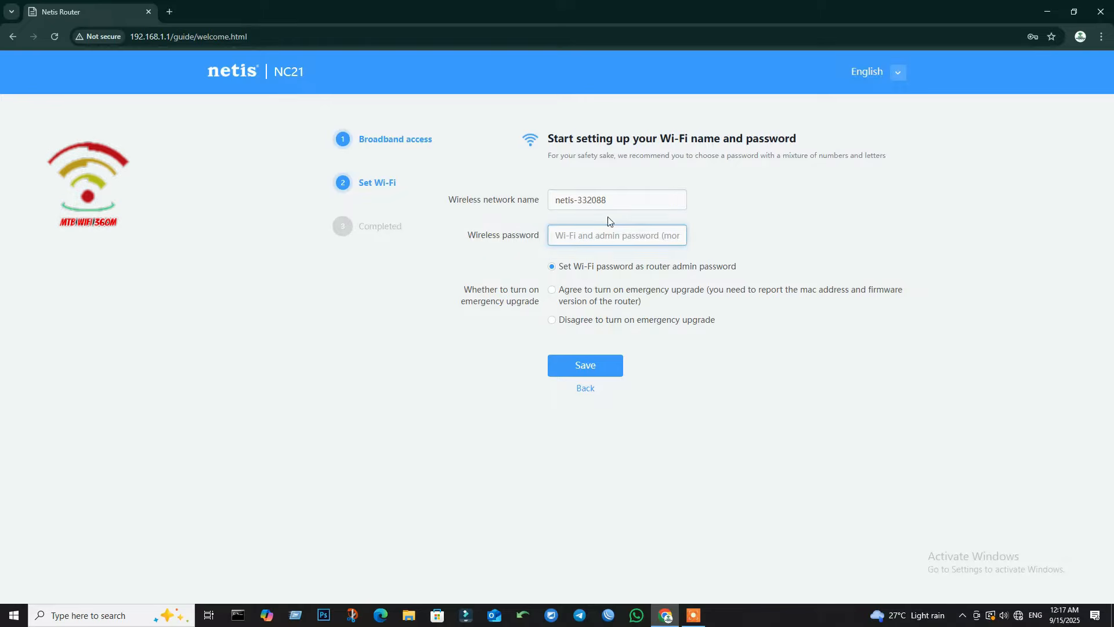
left_click_drag(620, 200, 546, 214)
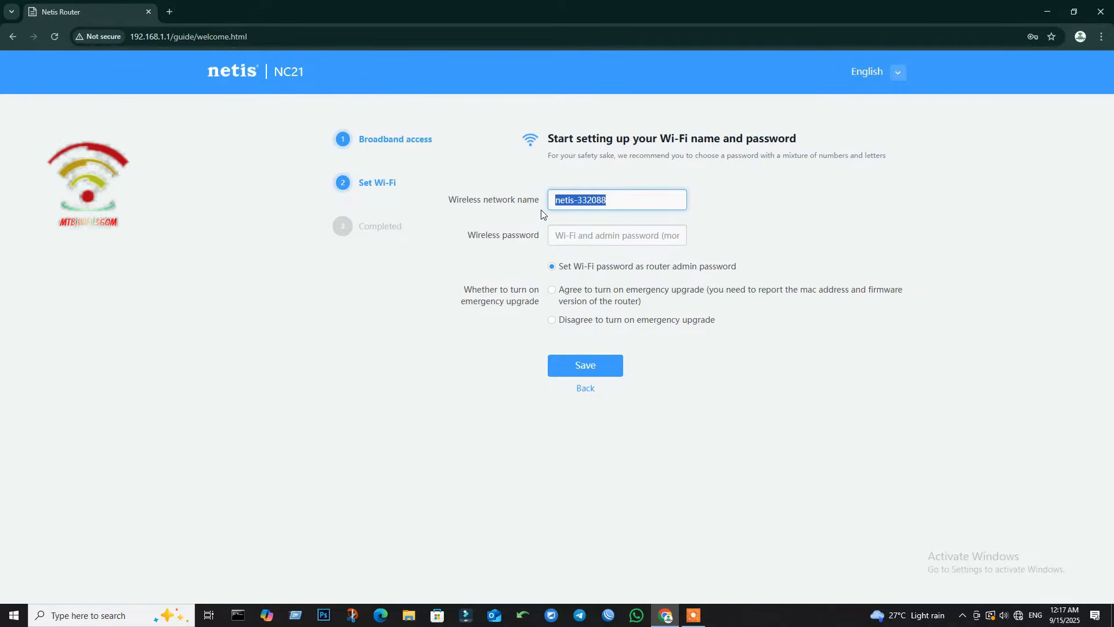
type("MTB ")
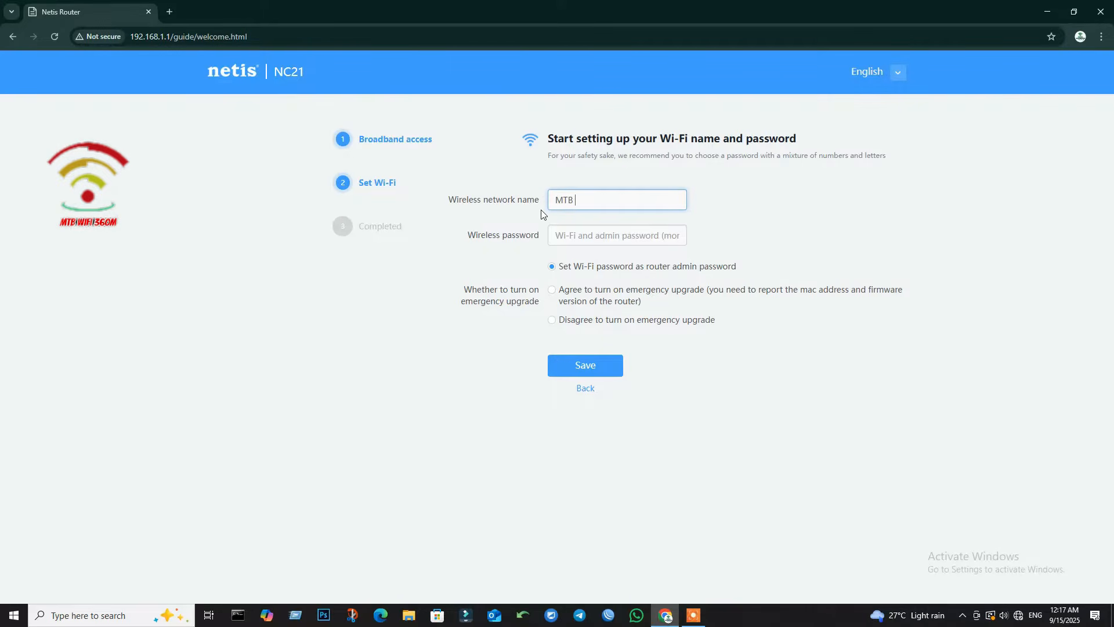
type("WIFI")
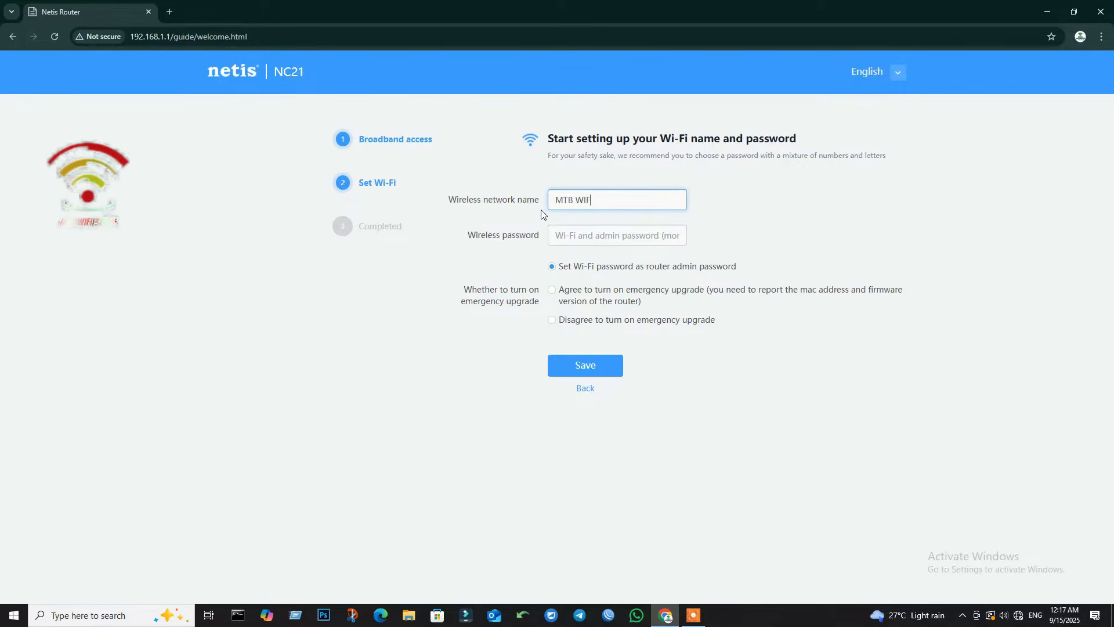
Step: Set a Wi-Fi password, agree to emergency upgrade, and save to finish the wizard
left_click(588, 232)
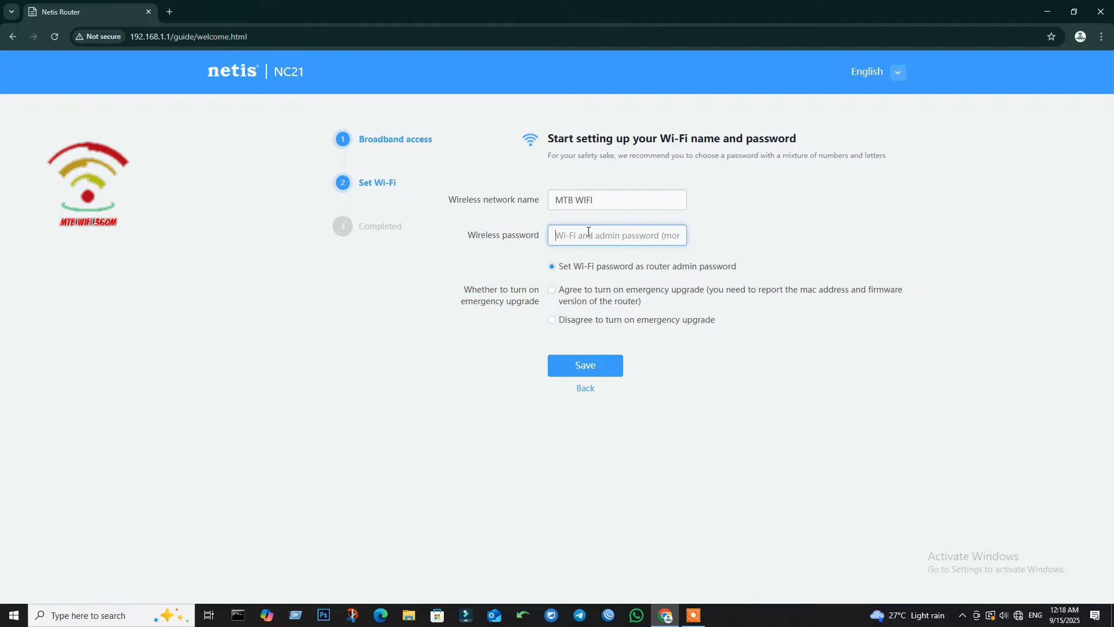
type("••")
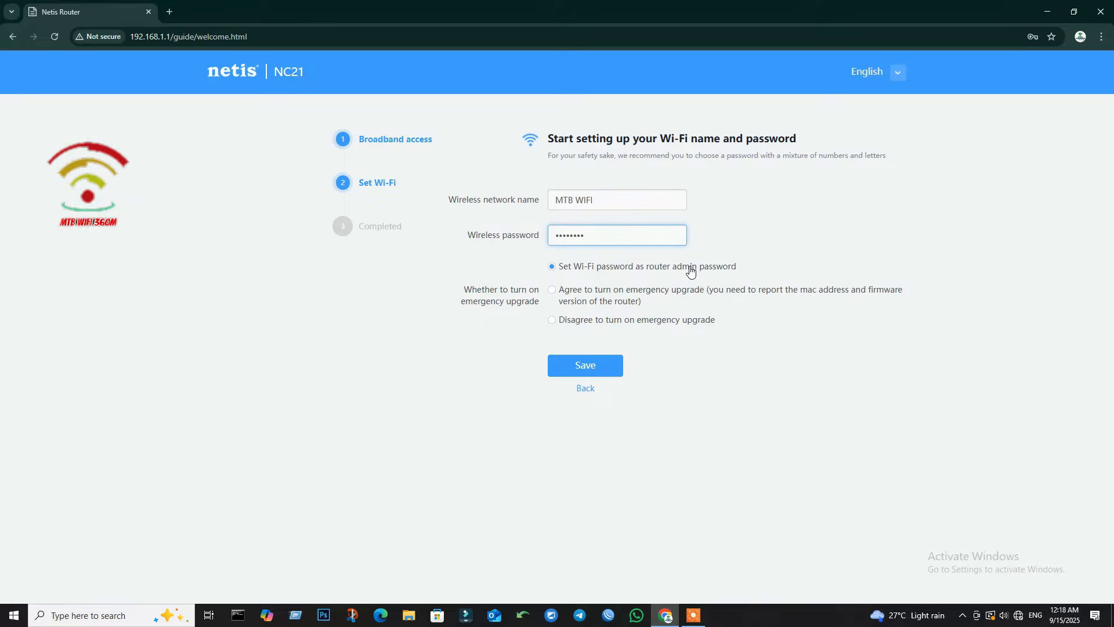
left_click(552, 290)
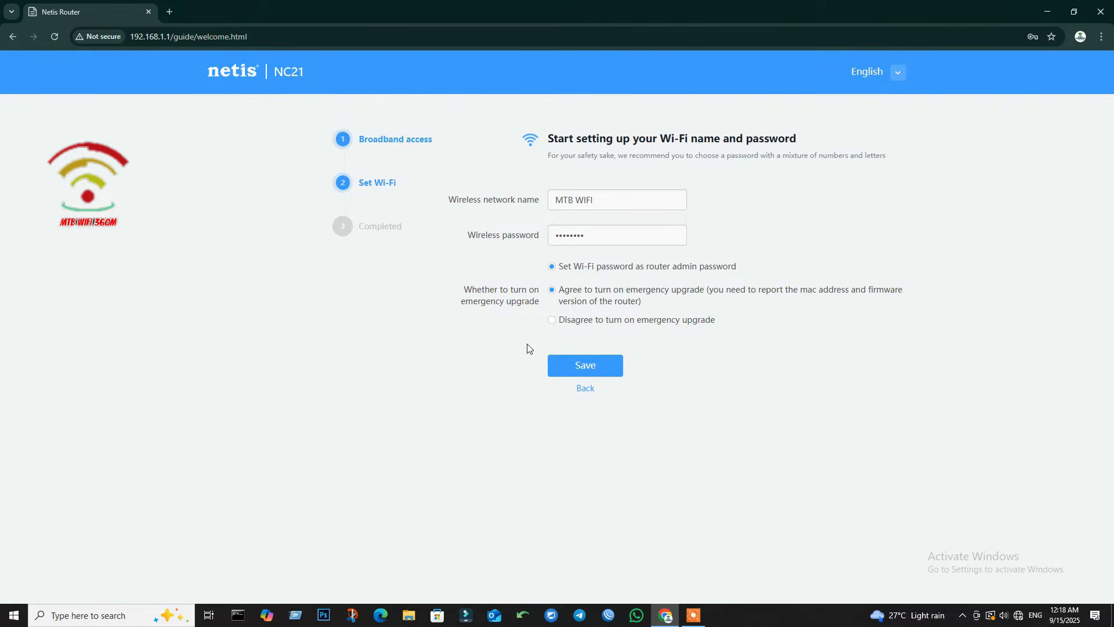
left_click(591, 366)
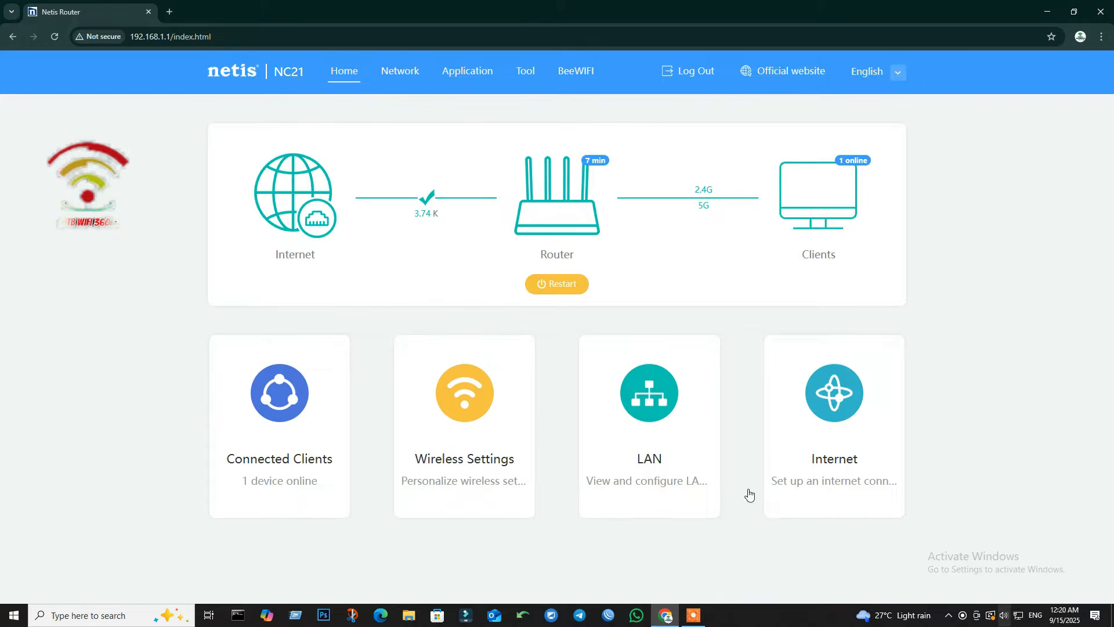
left_click(166, 12)
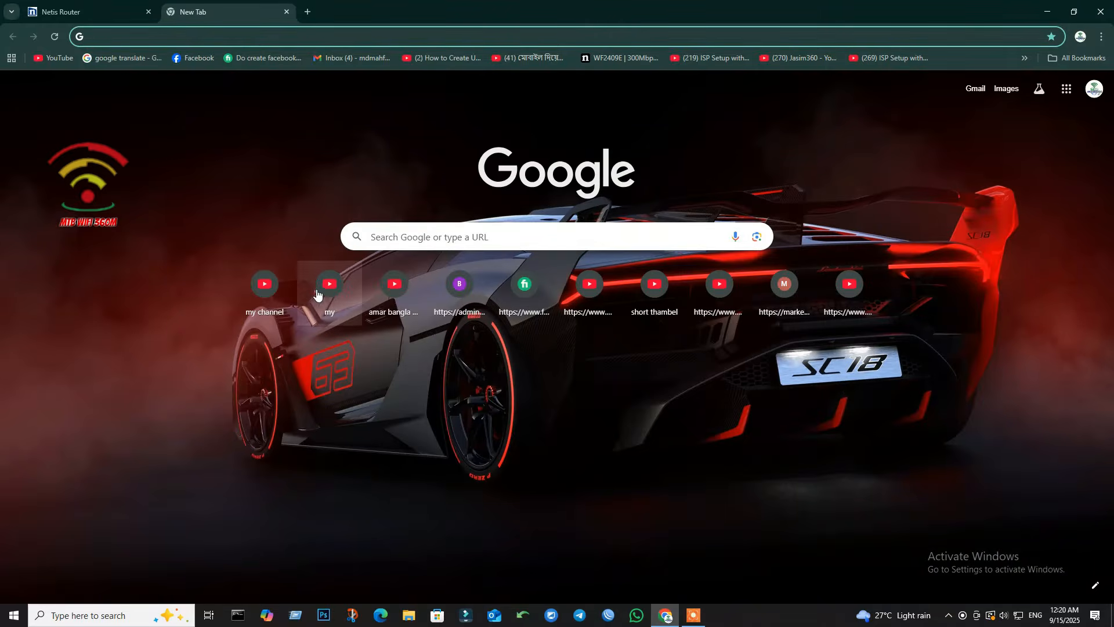
left_click(48, 58)
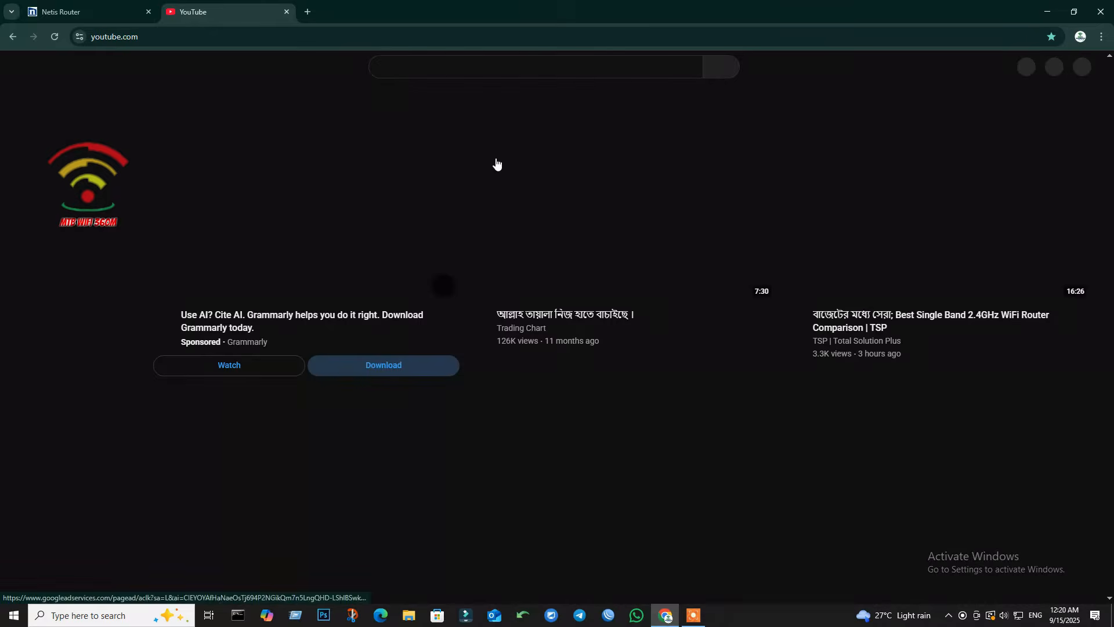
scroll(580, 289, "down", 5)
scroll(580, 284, "down", 2)
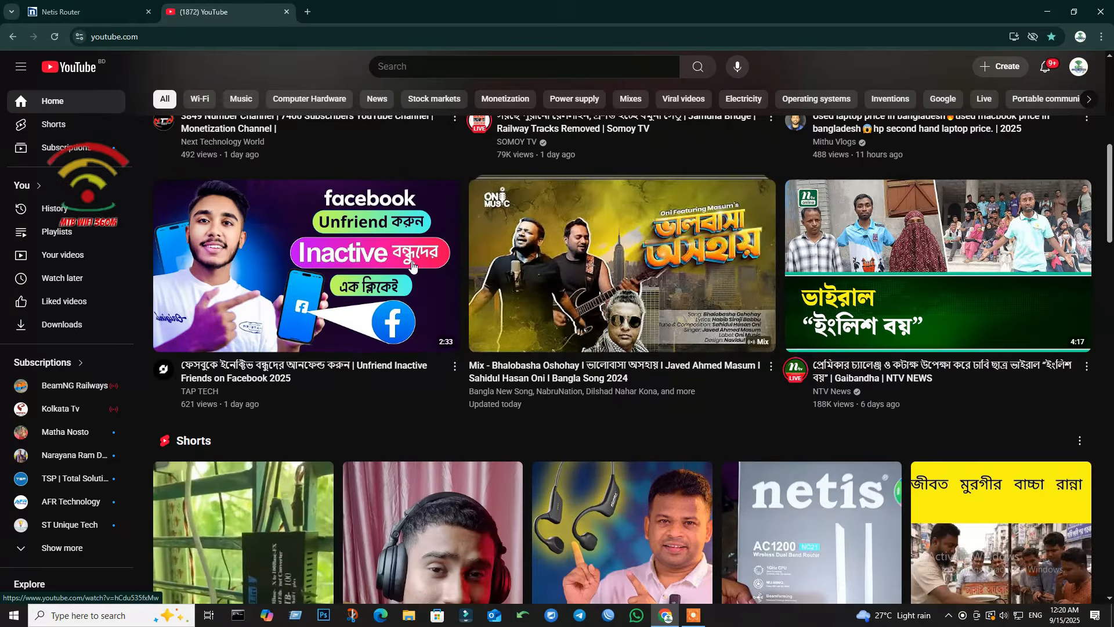
scroll(581, 285, "up", 5)
left_click(287, 11)
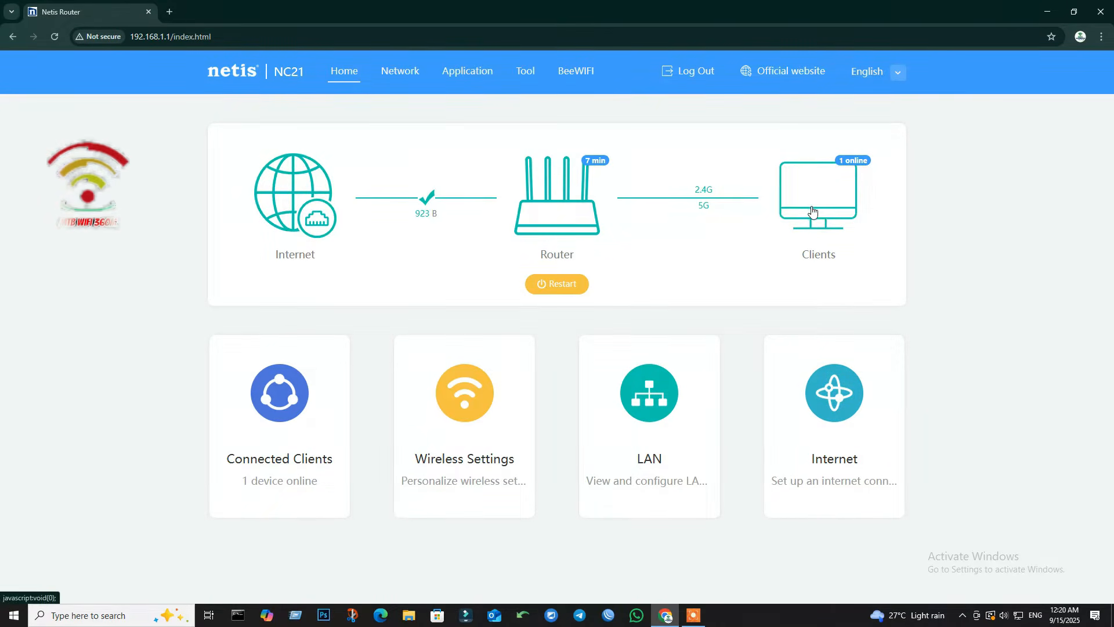
Step: Open the Connected Clients list and inspect the device's name, IP and MAC addresses
left_click(273, 417)
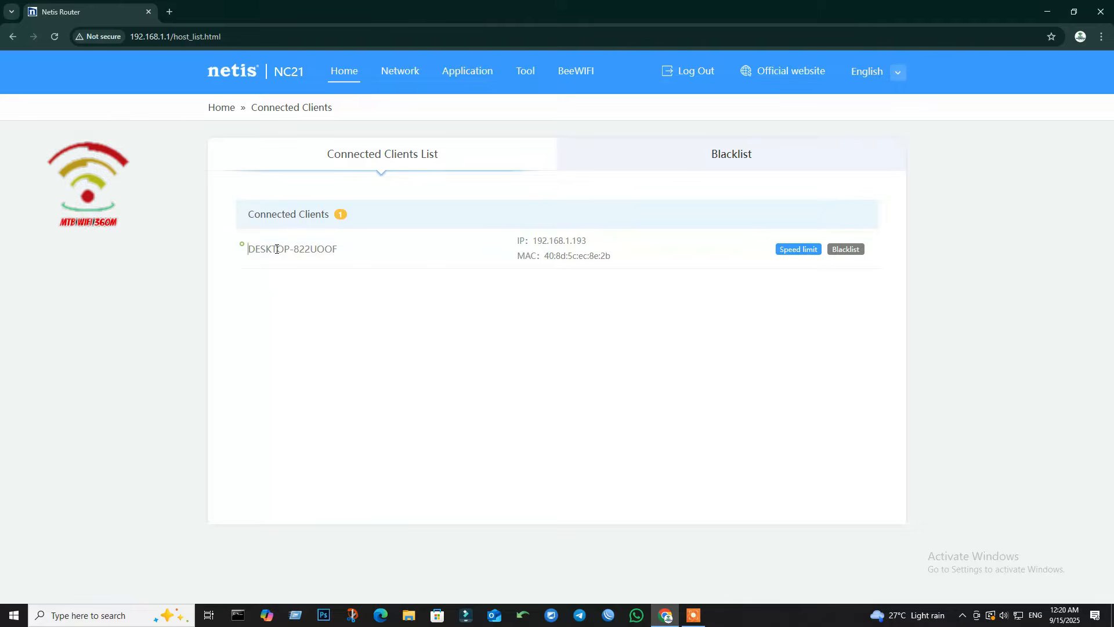
left_click_drag(241, 249, 402, 256)
left_click_drag(515, 239, 406, 283)
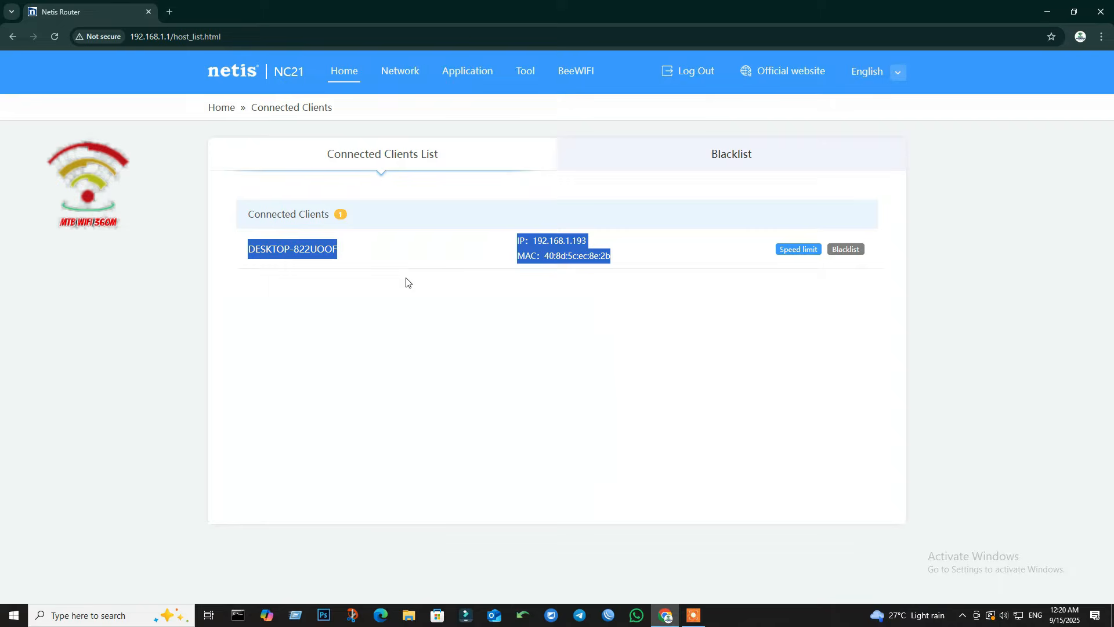
left_click(727, 299)
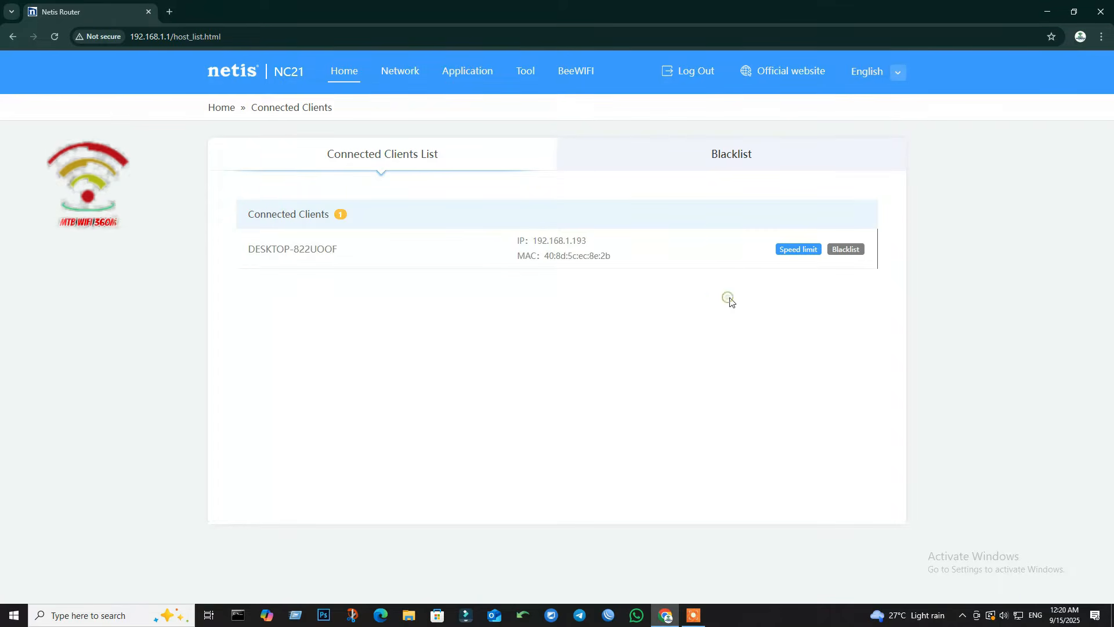
Step: Save the device's upload and download speed limits, check the empty blacklist, and return Home
left_click(798, 250)
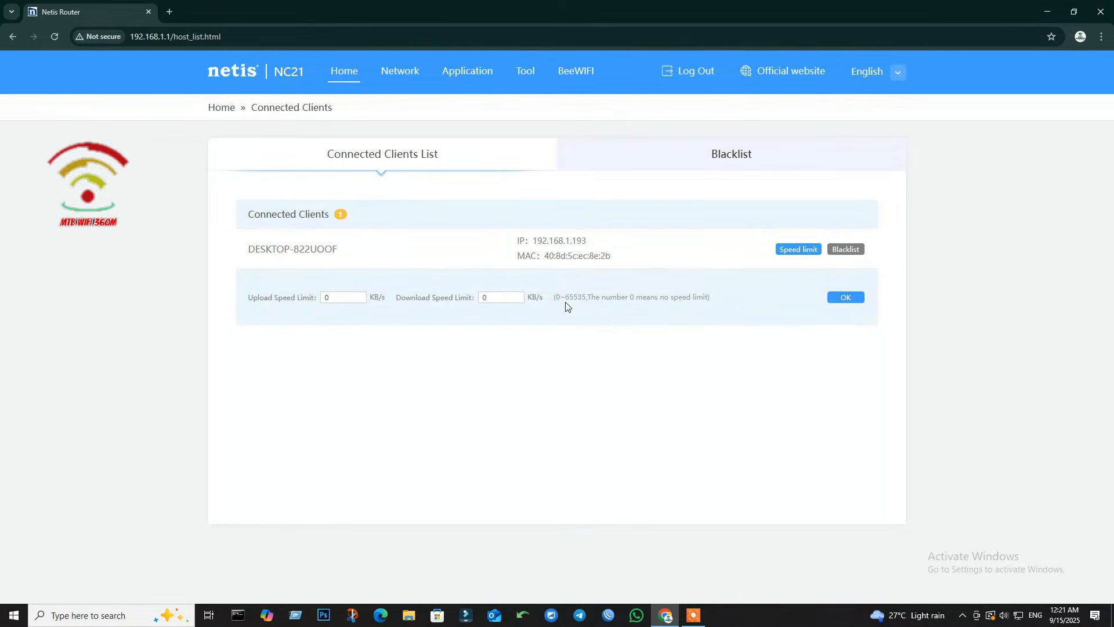
left_click(841, 302)
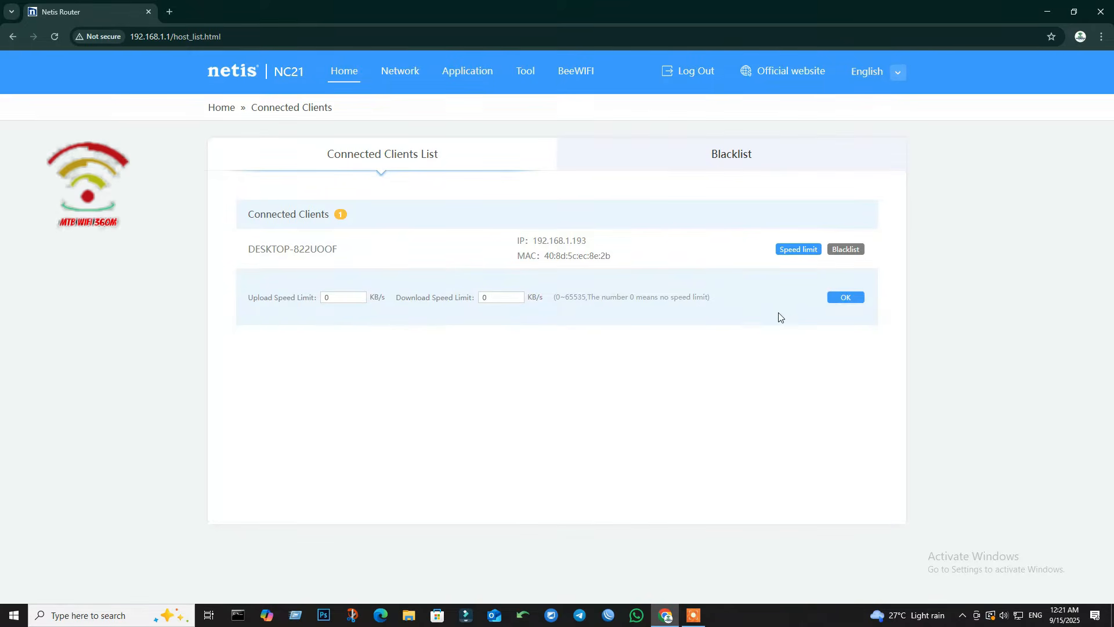
left_click(55, 38)
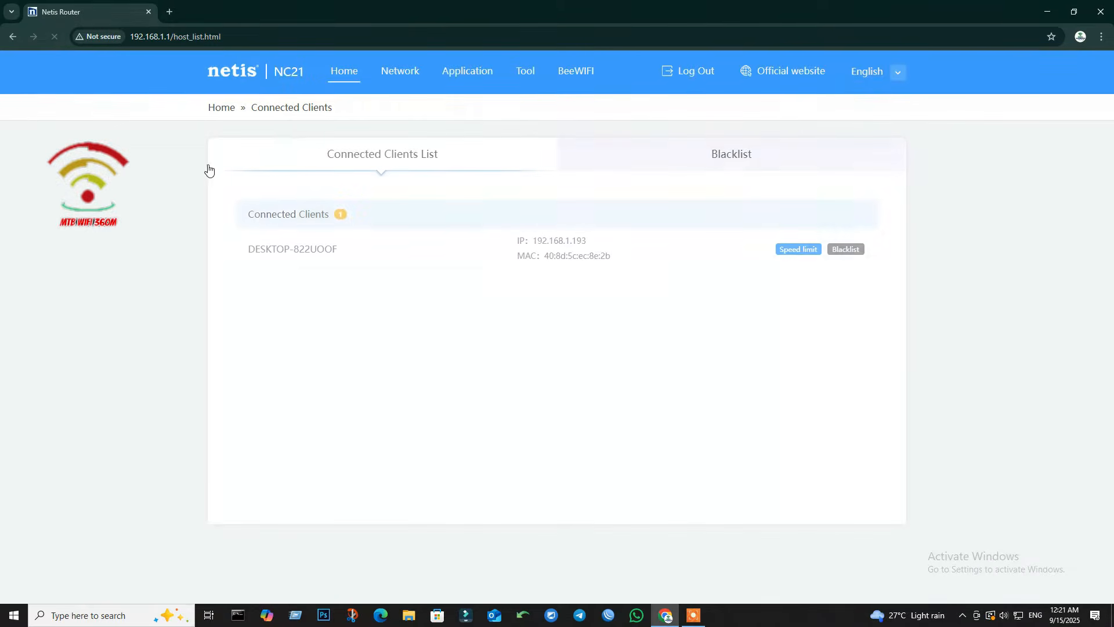
left_click(733, 159)
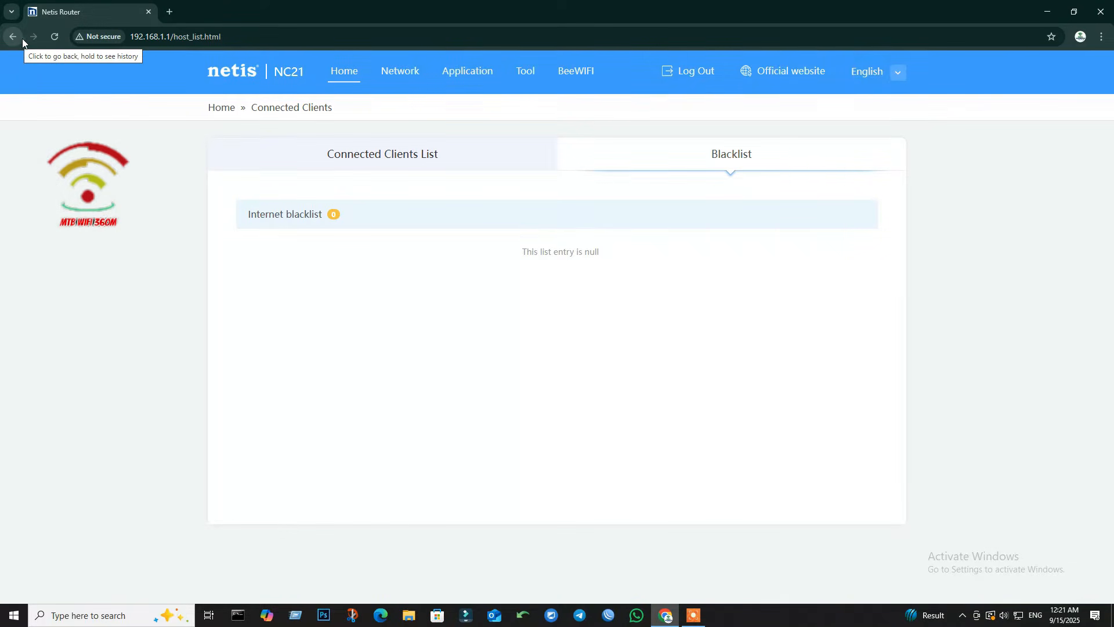
left_click(350, 72)
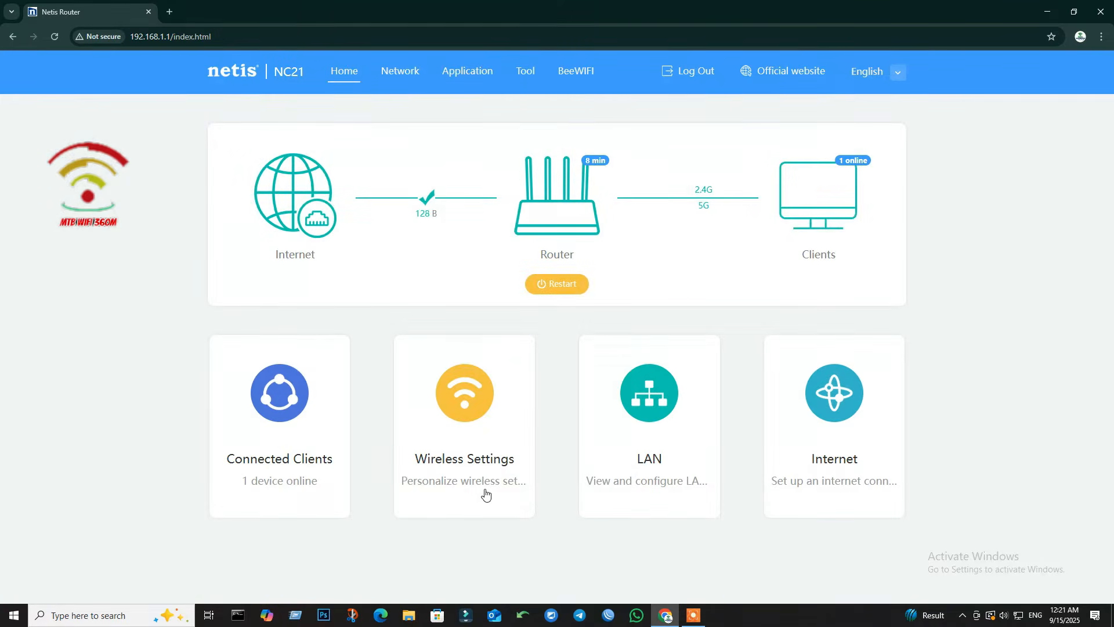
Step: Open the 2.4GHz wireless settings and inspect the MTB WIFI network name and password
left_click(476, 425)
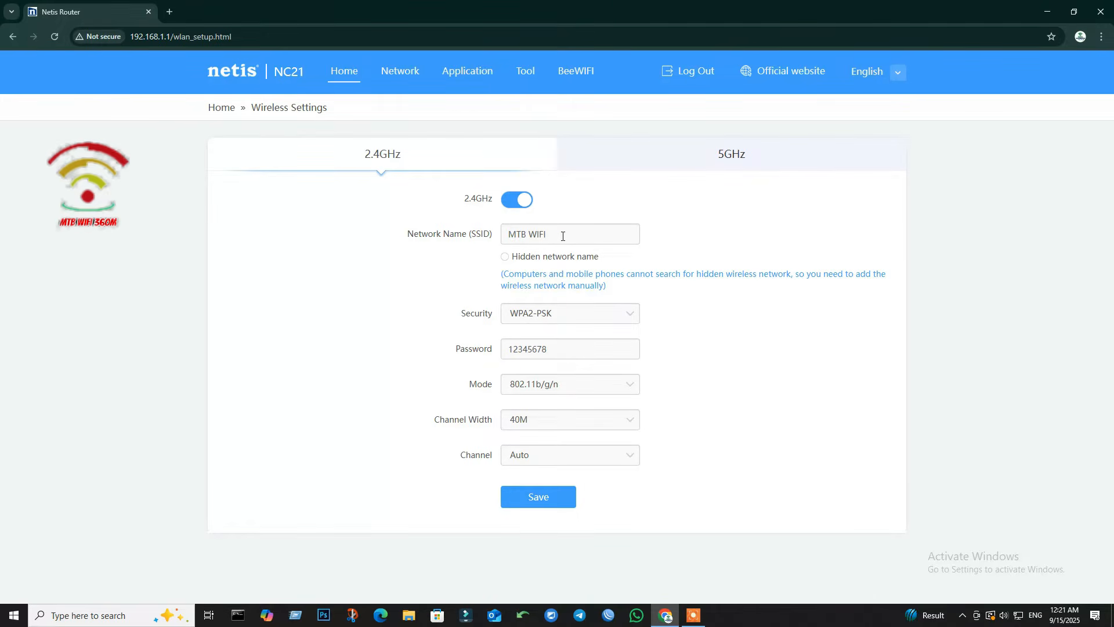
left_click_drag(562, 237, 505, 237)
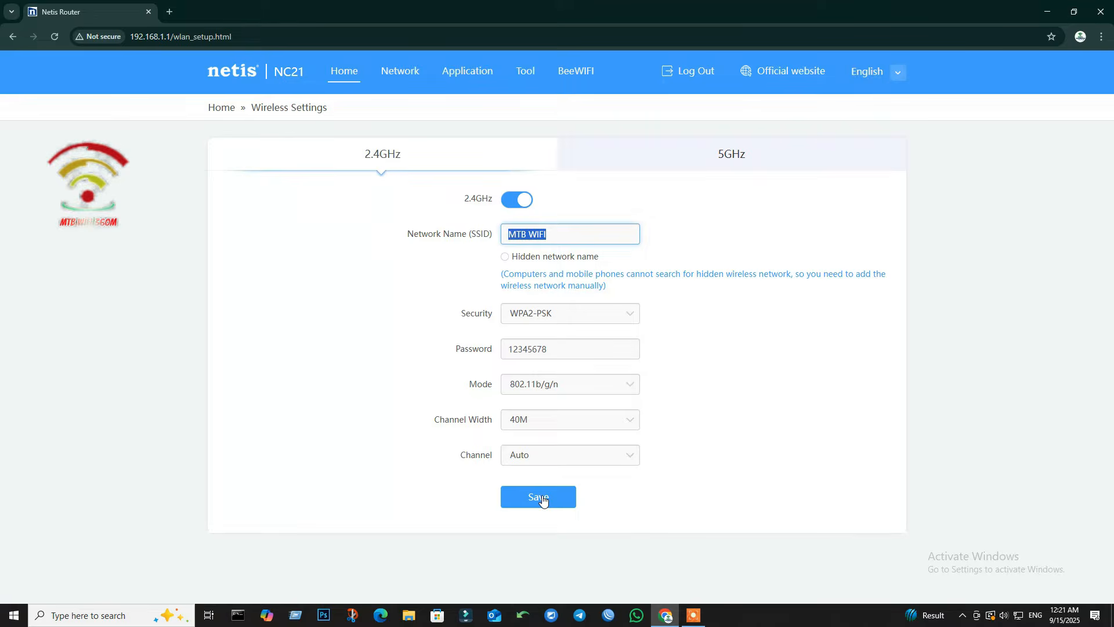
left_click(590, 353)
left_click_drag(590, 352, 496, 359)
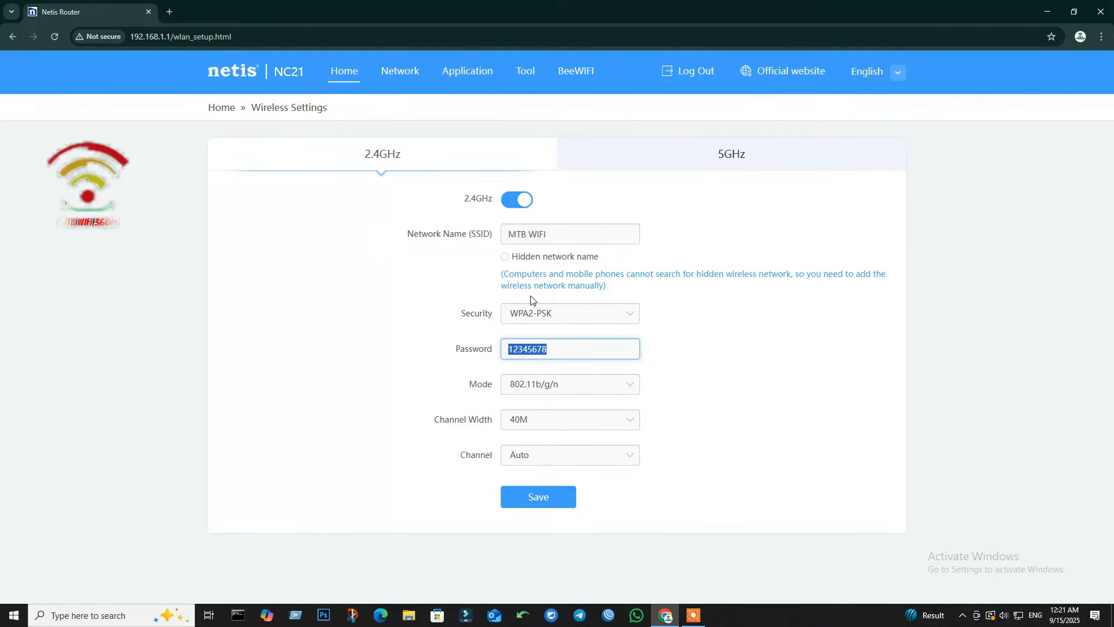
left_click(786, 341)
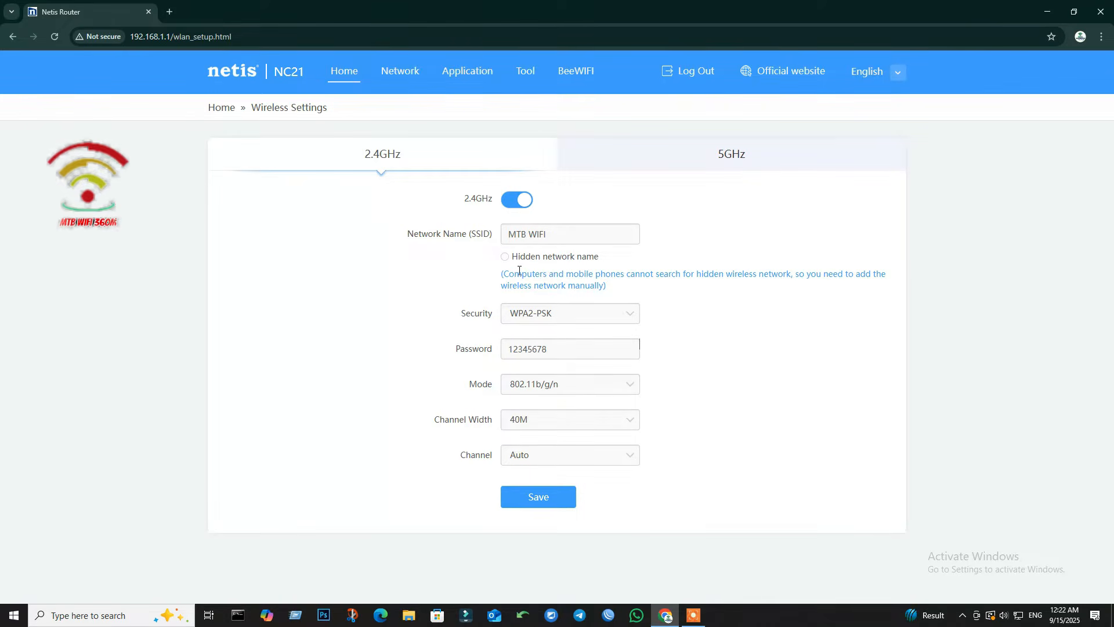
Step: Toggle Hidden network name on and back off, and keep WPA2-PSK security
left_click(506, 257)
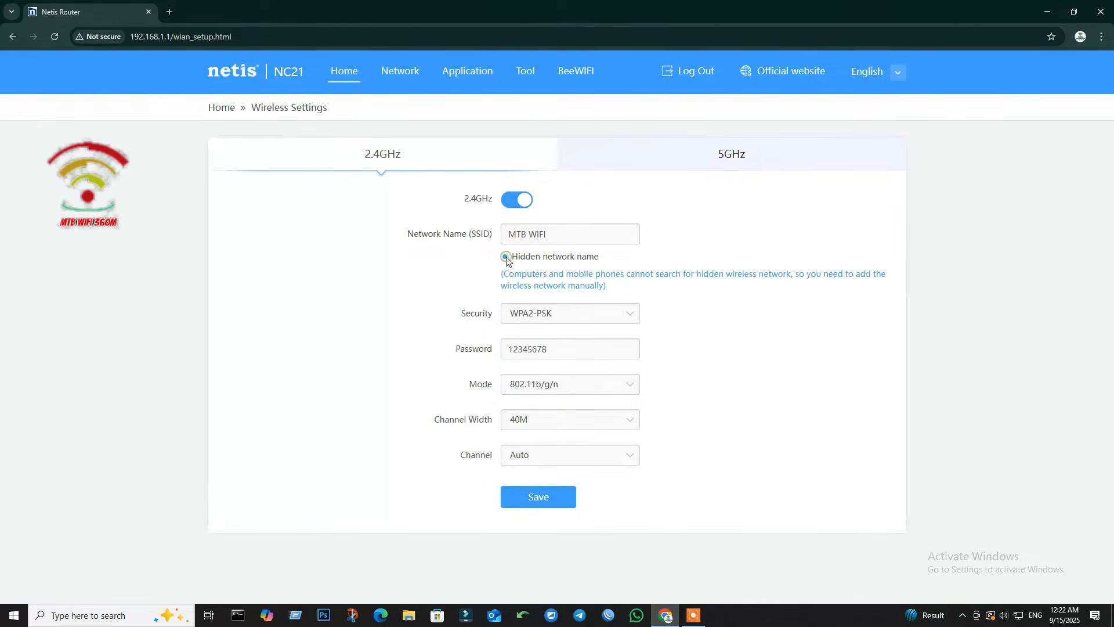
left_click(561, 237)
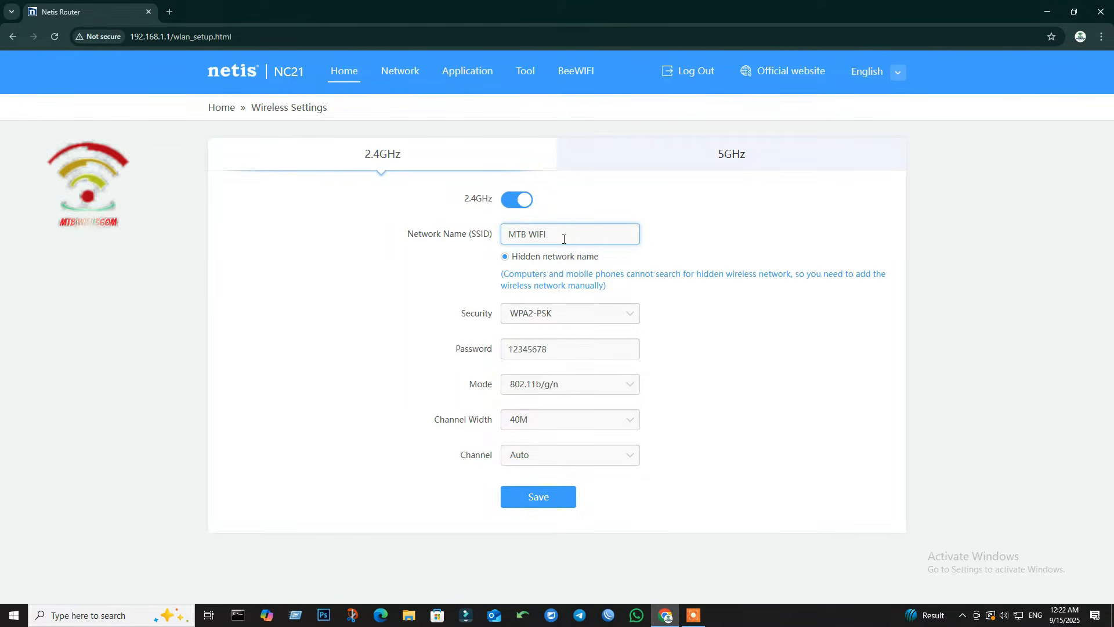
left_click(504, 256)
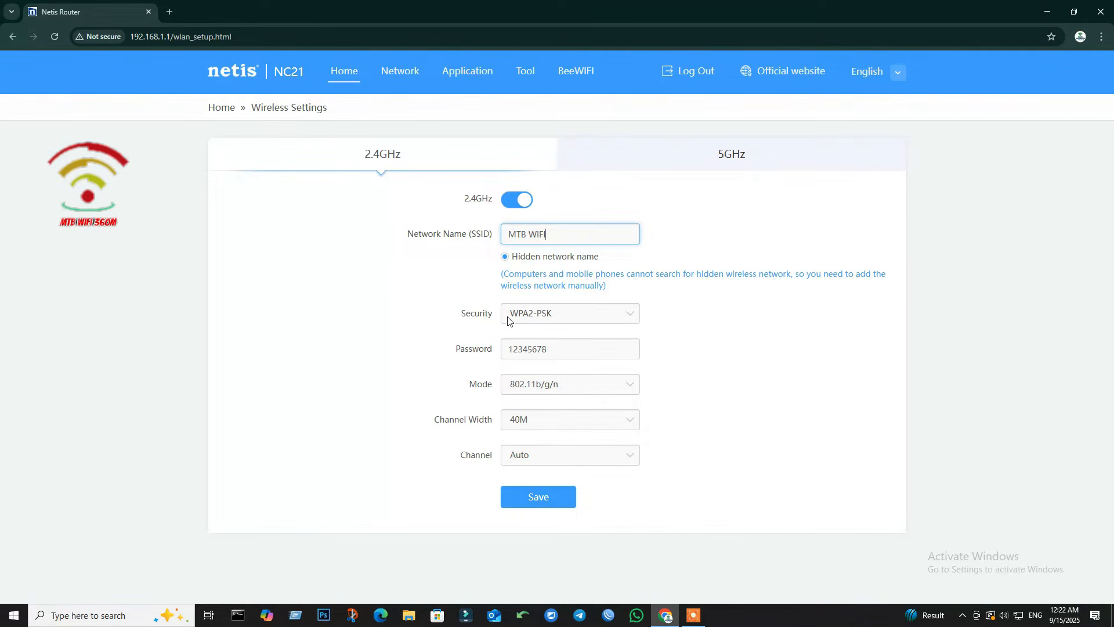
left_click(504, 259)
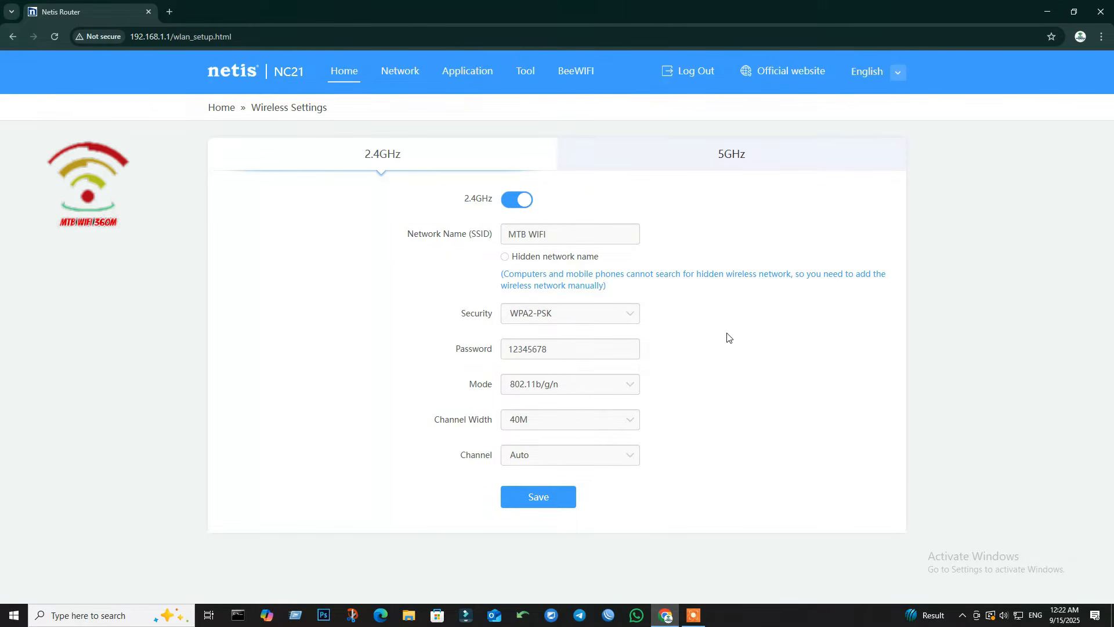
left_click(633, 315)
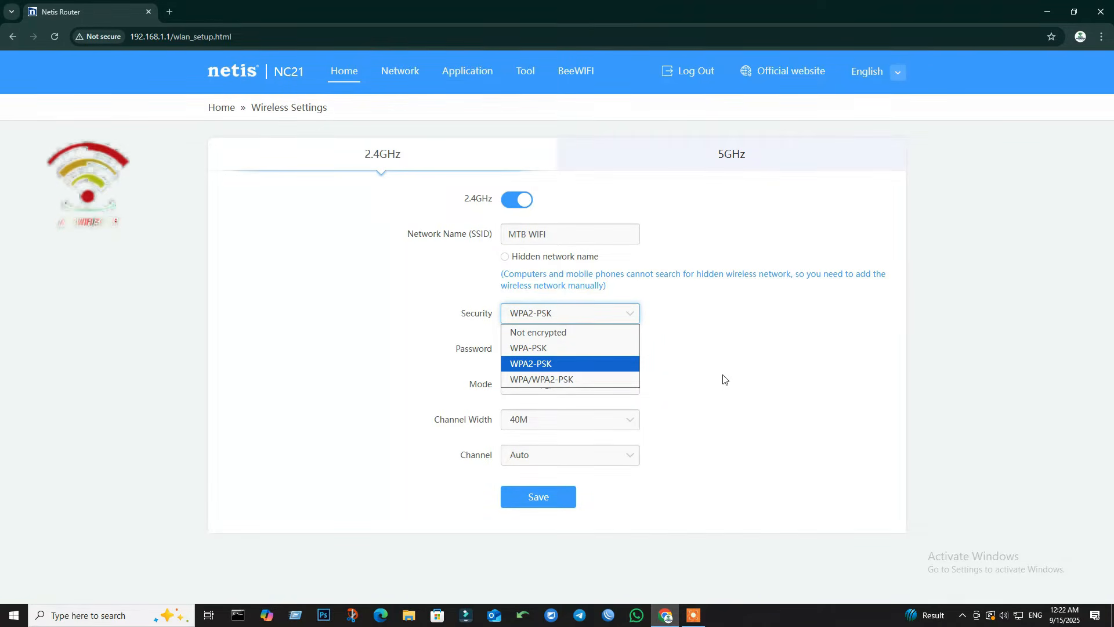
left_click(723, 379)
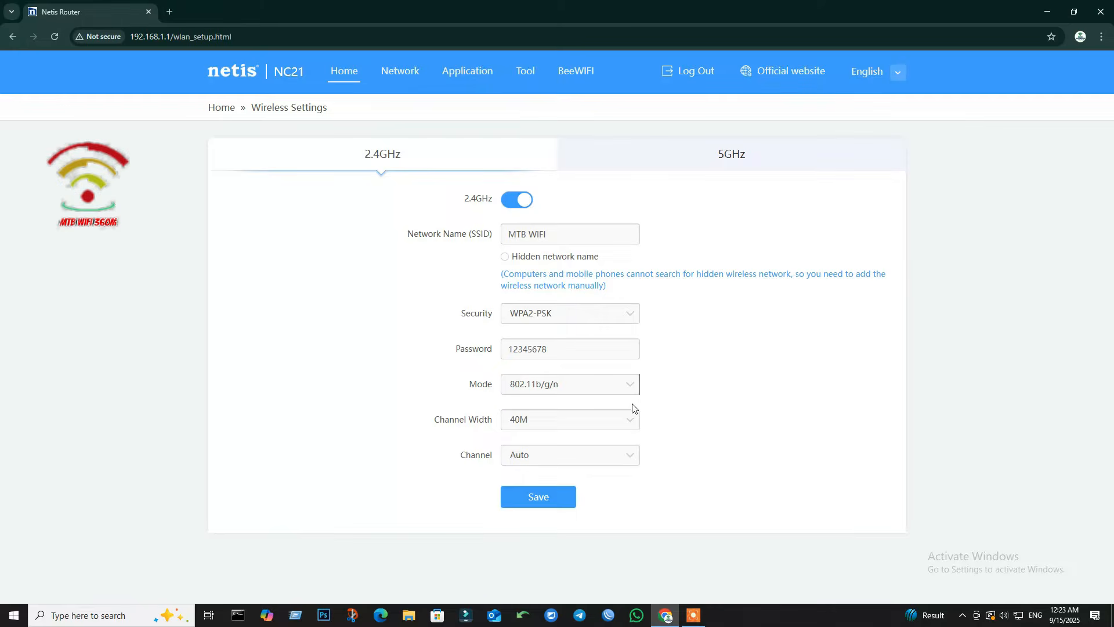
left_click(632, 420)
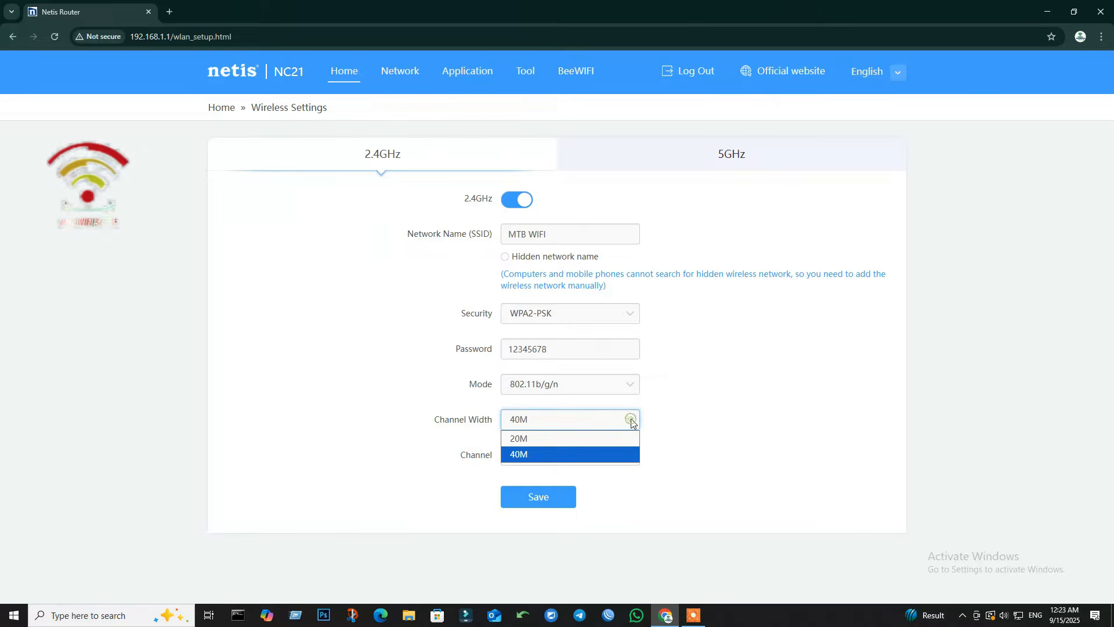
Step: Set the 2.4GHz network to 40M channel width and Channel 11, save, and reload to confirm
left_click(564, 438)
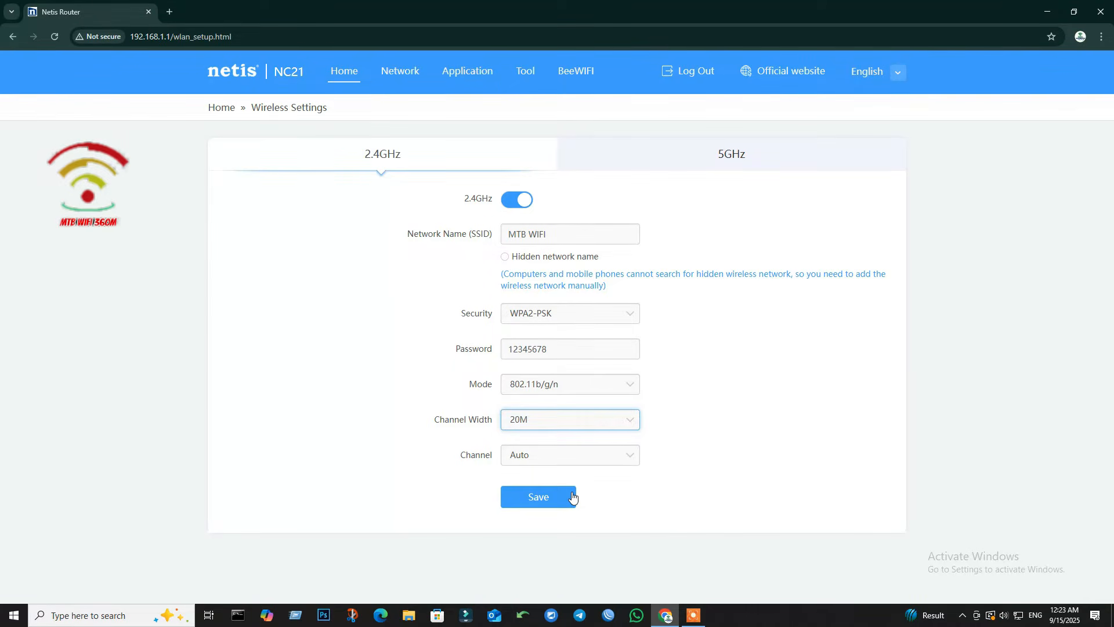
left_click(629, 422)
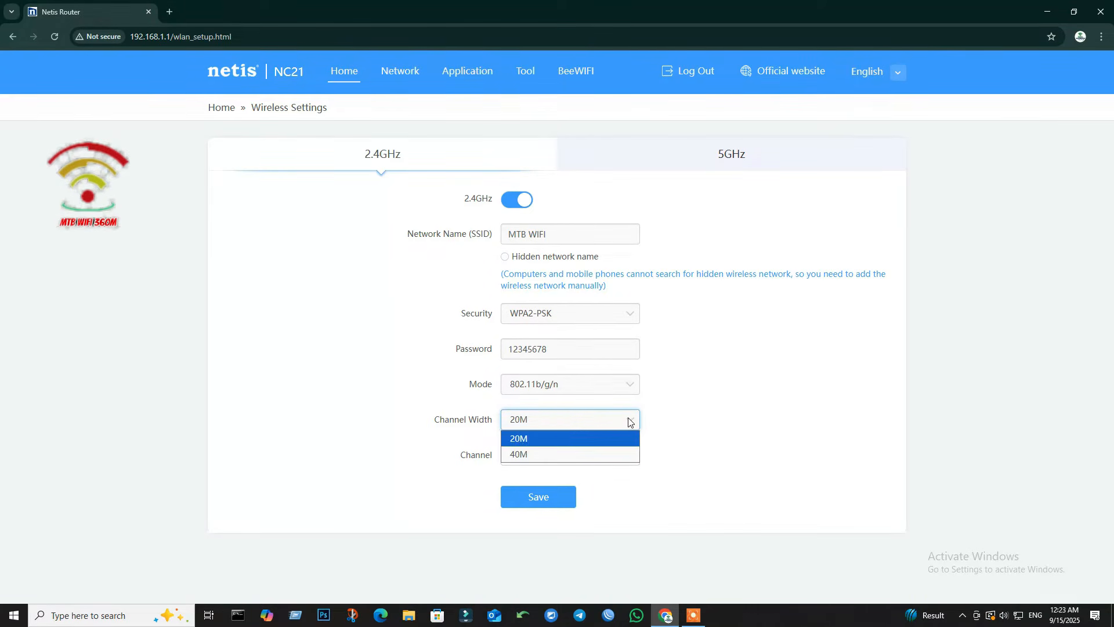
left_click(551, 454)
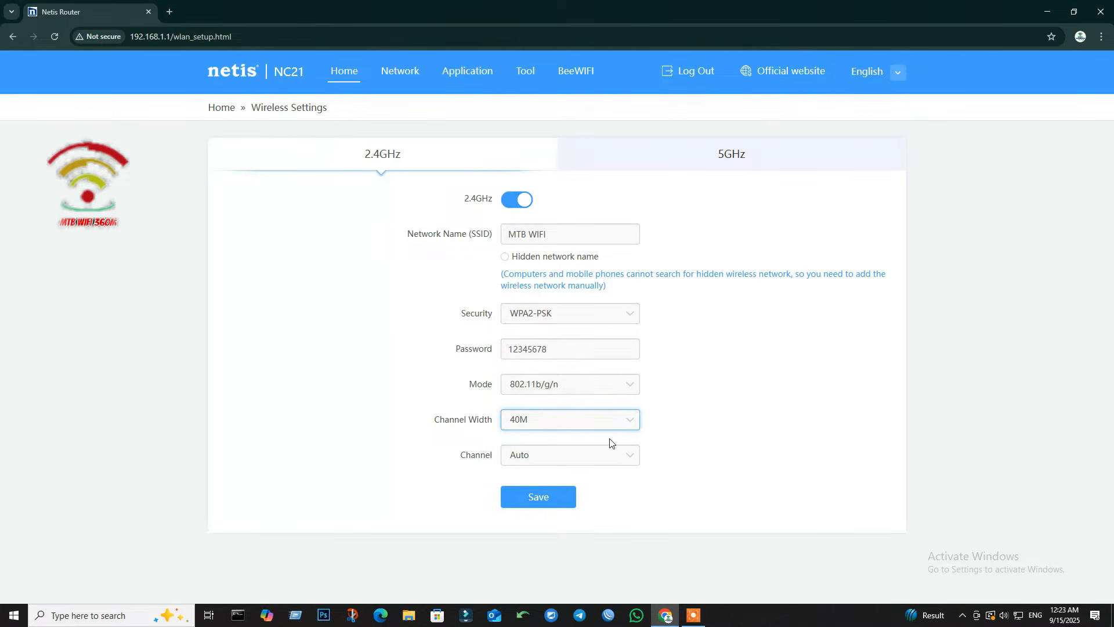
left_click(631, 458)
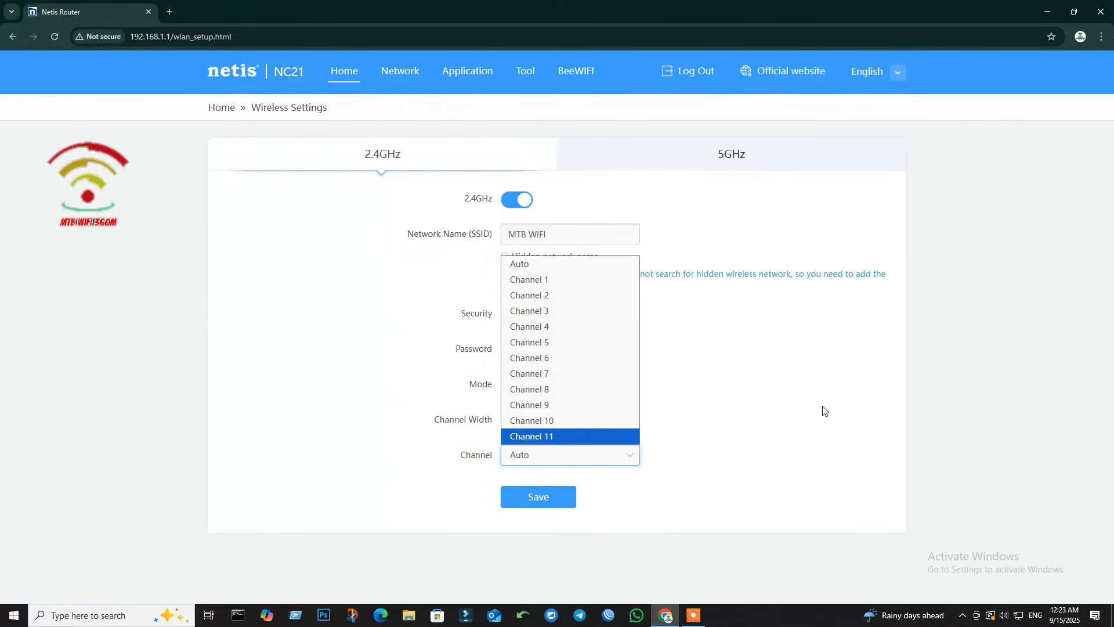
left_click(568, 436)
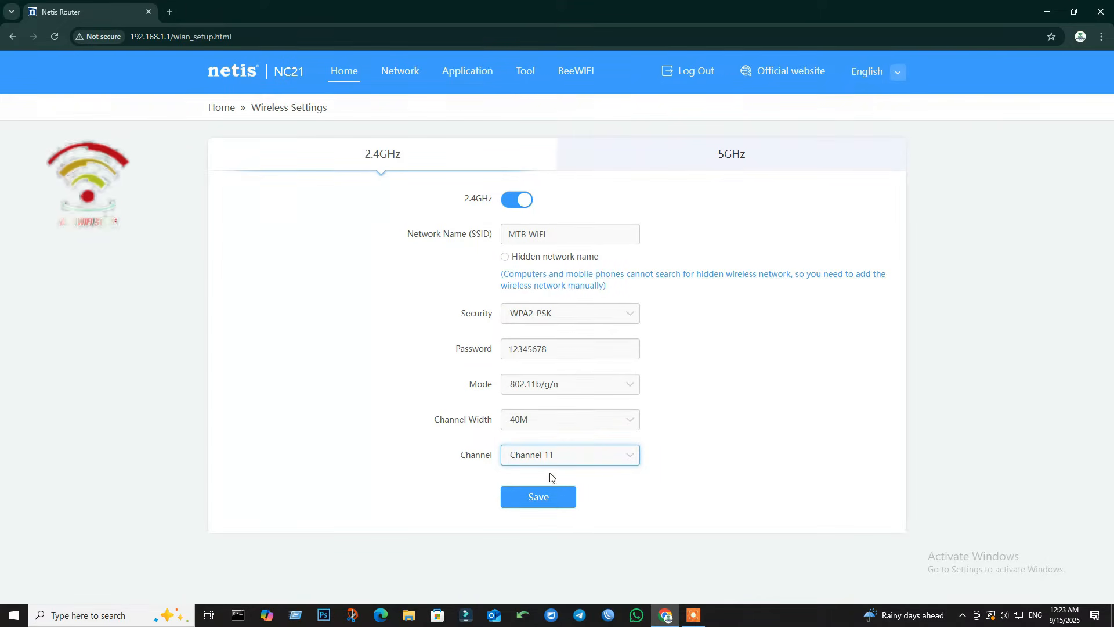
left_click(536, 496)
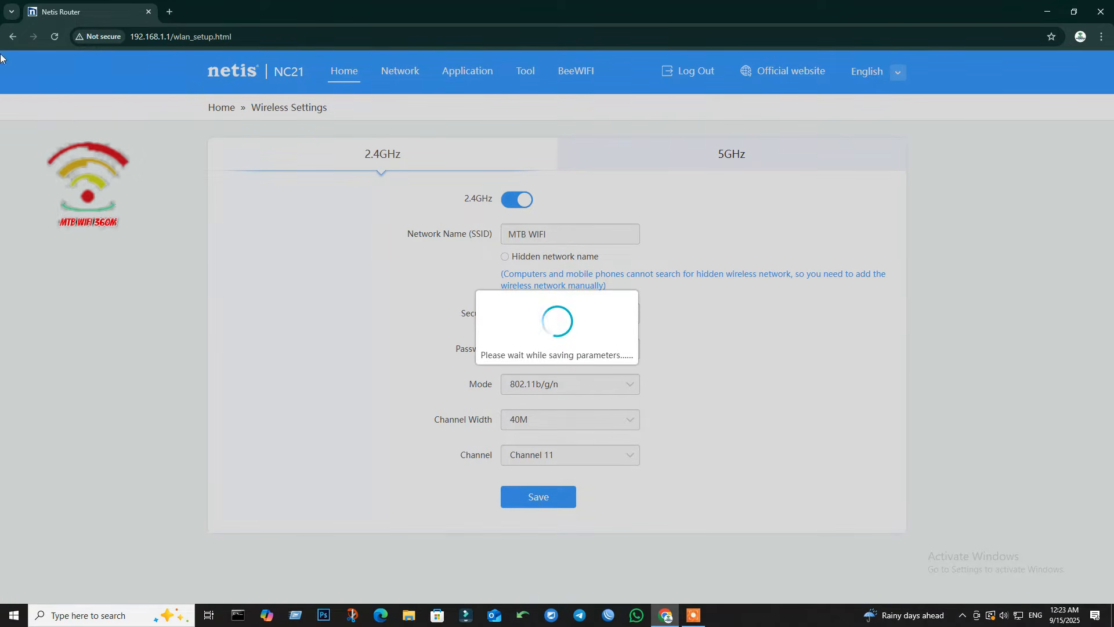
left_click(53, 36)
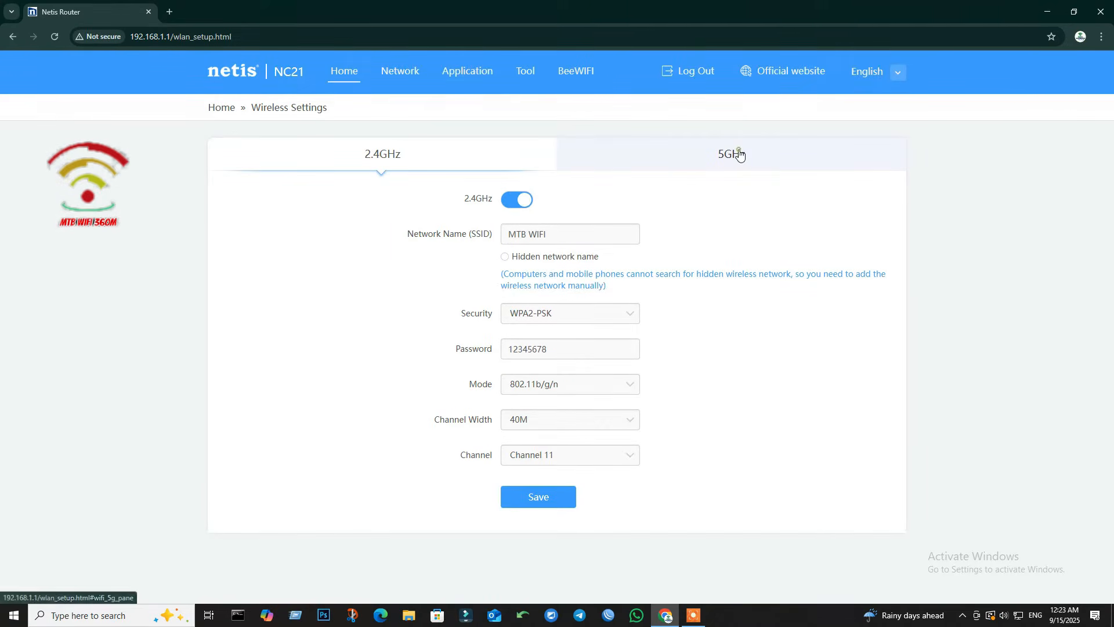
Step: On the 5GHz tab, save MTB WIFI-5G with WPA2-PSK and 80M width, then reload
left_click(739, 155)
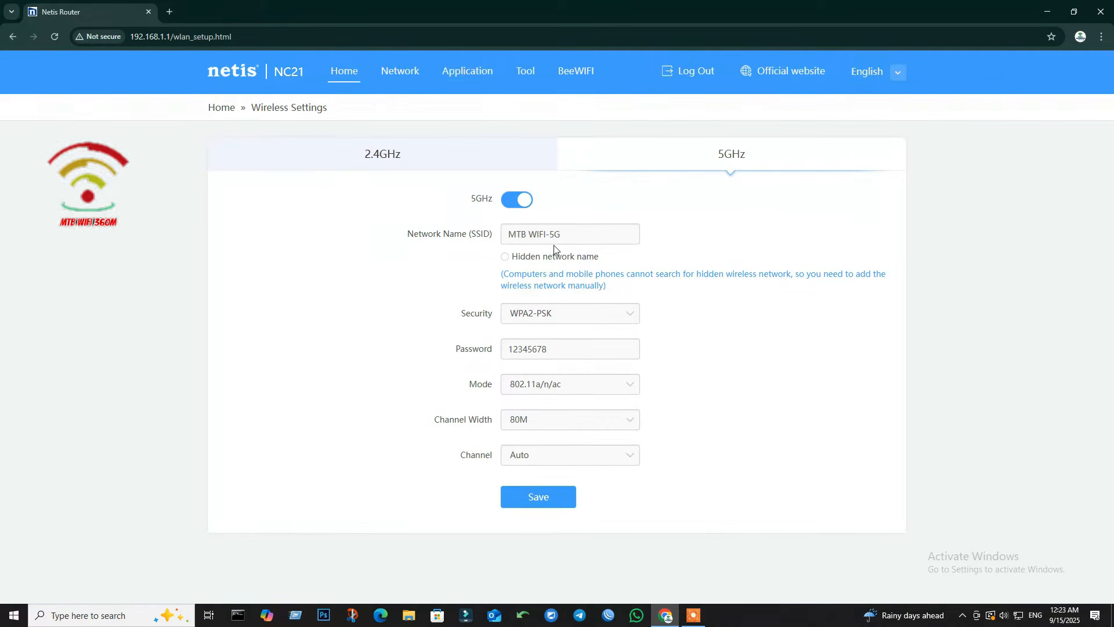
left_click(569, 231)
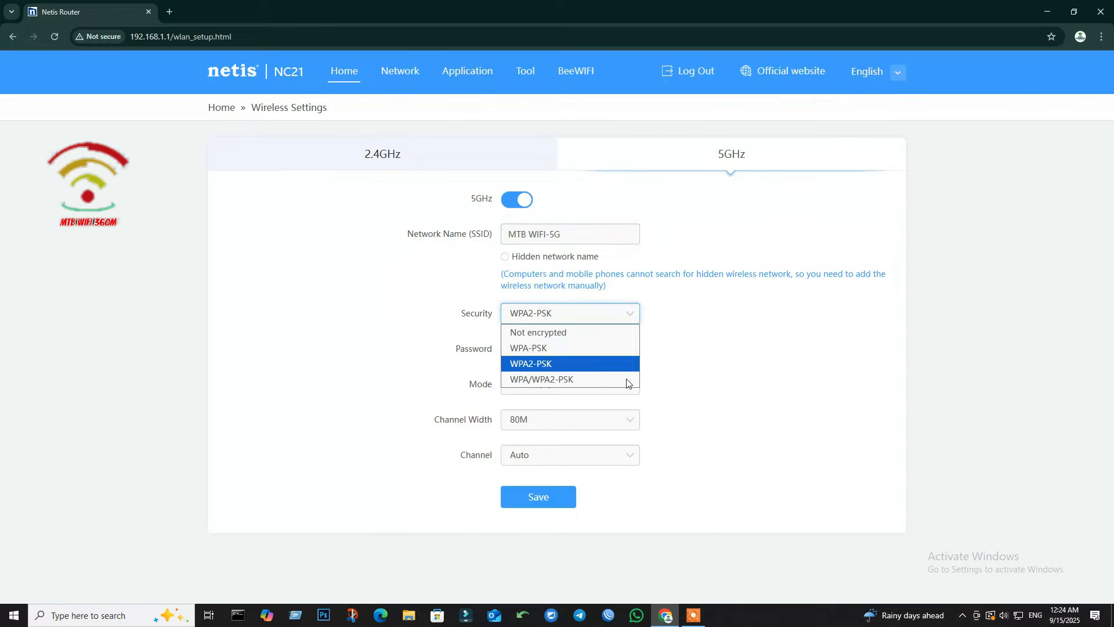
left_click(758, 409)
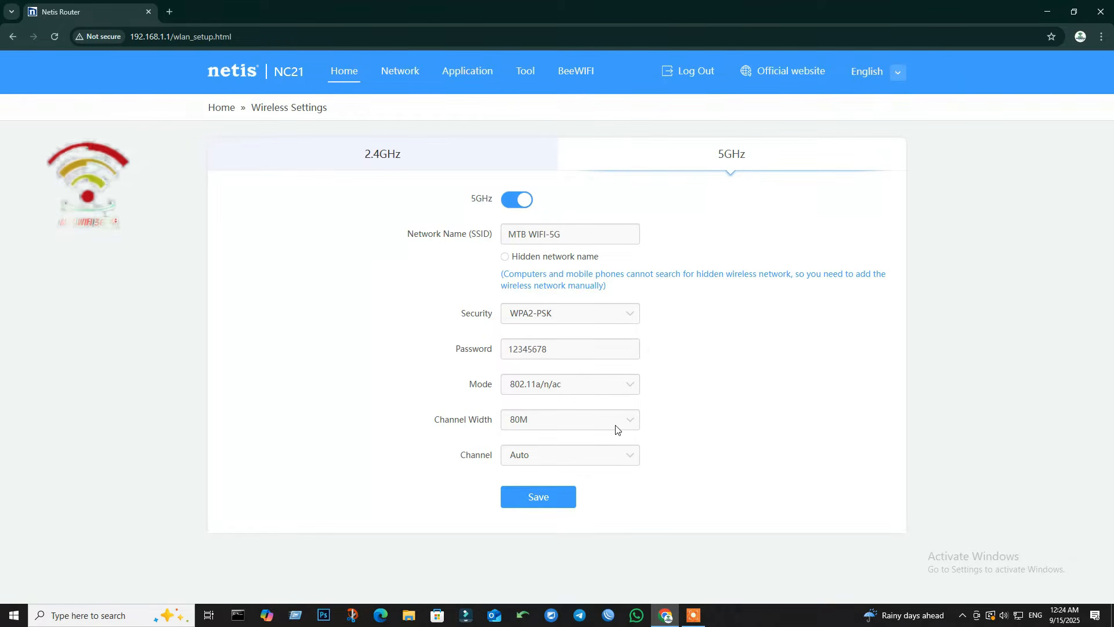
left_click(635, 422)
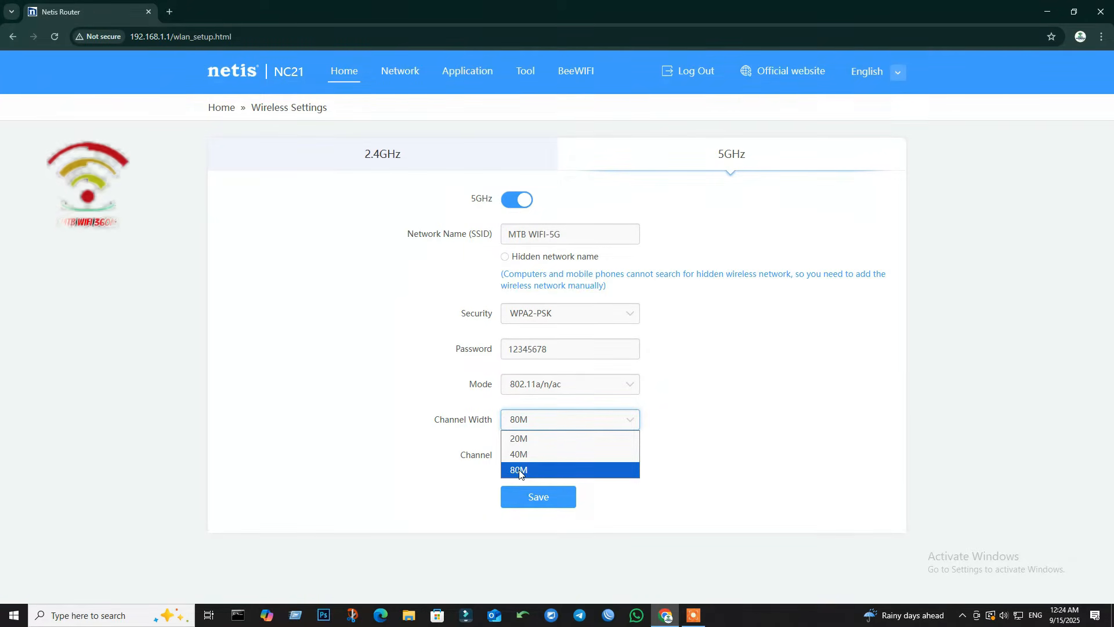
left_click(769, 436)
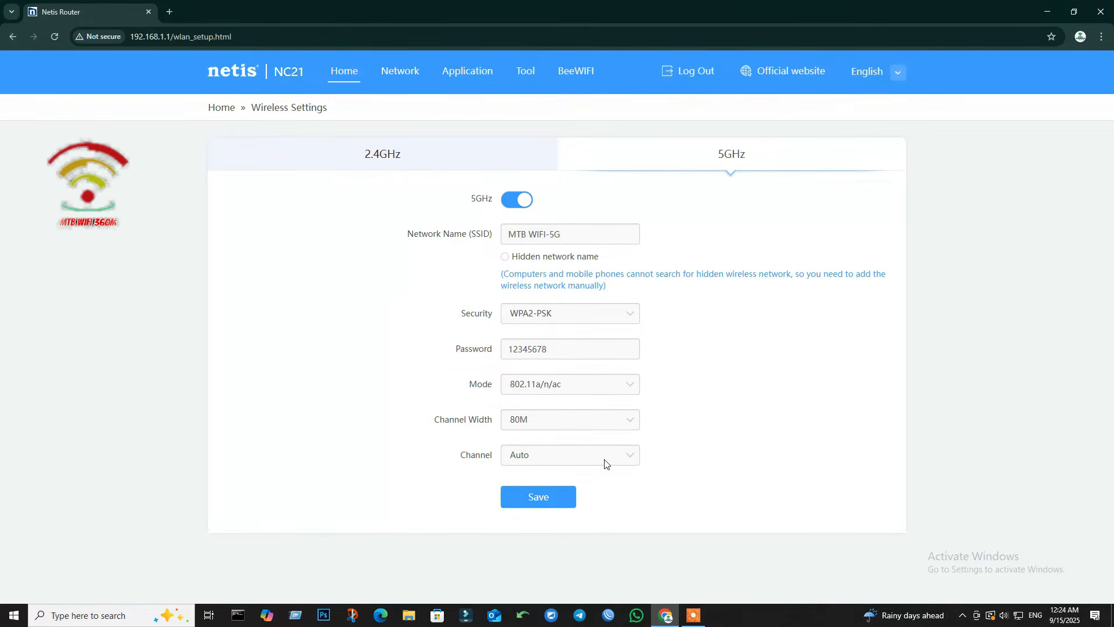
left_click(560, 510)
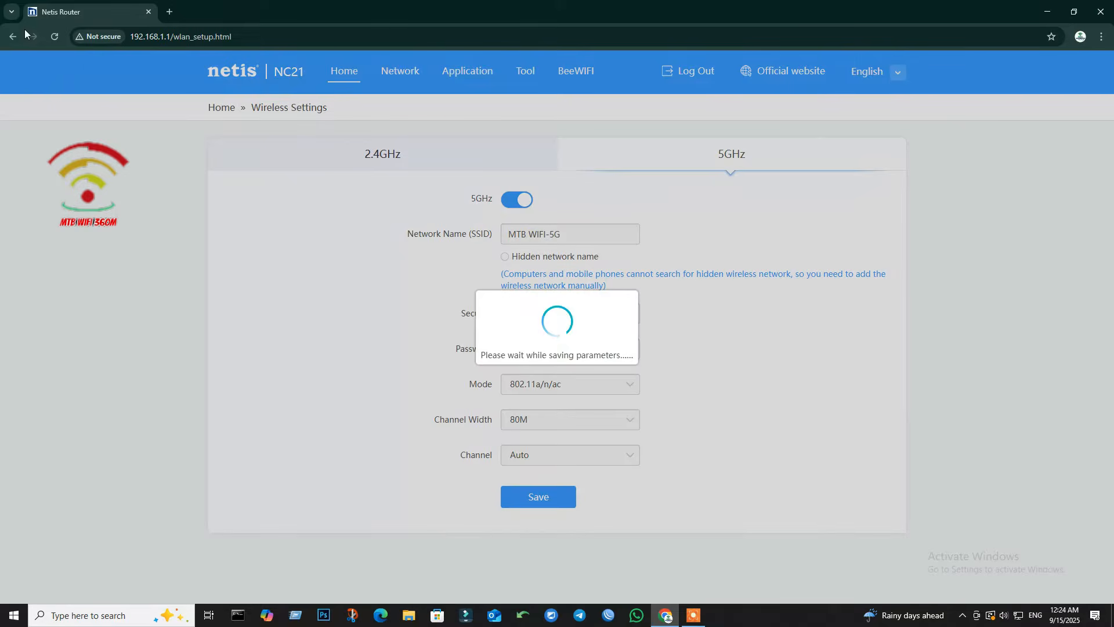
left_click(55, 37)
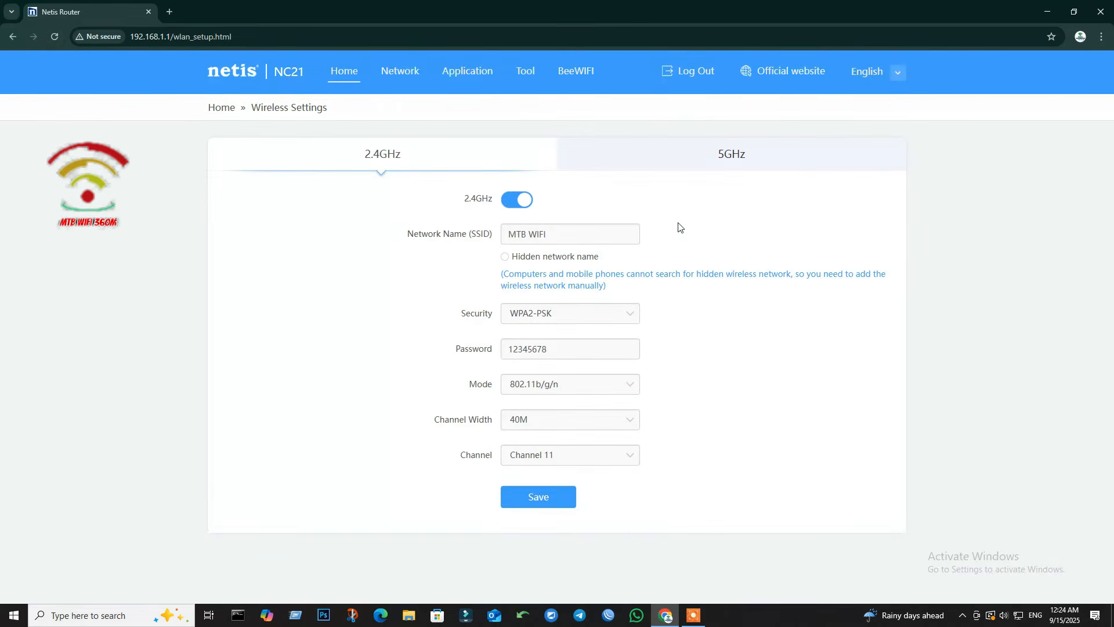
Step: In LAN settings, change the router IP from 192.168.1.1 to 192.168.1.5 and save
left_click(335, 72)
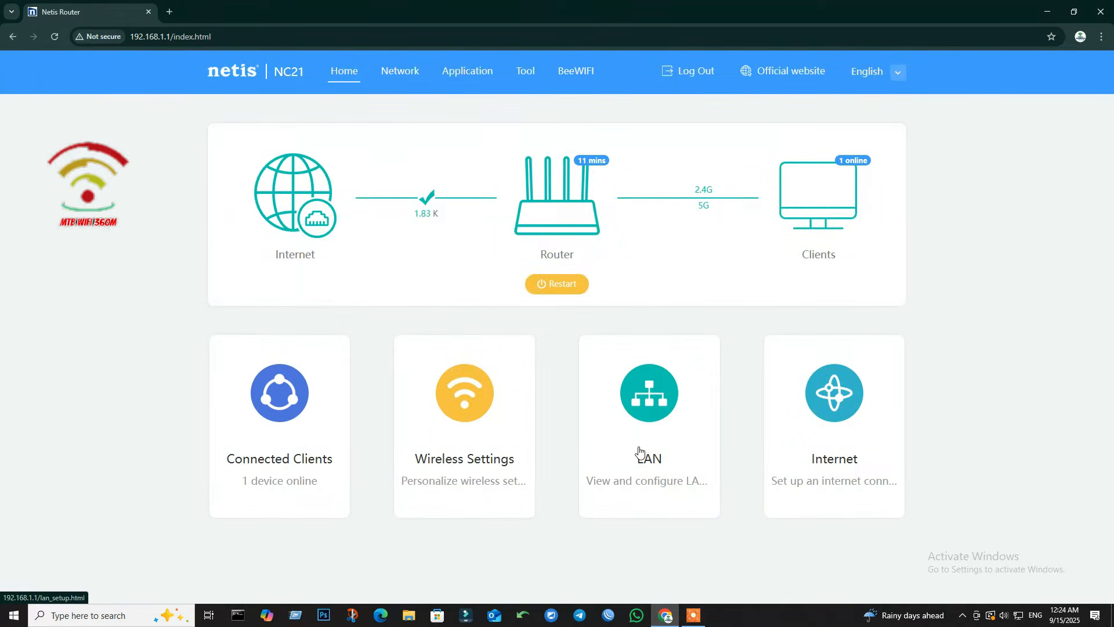
left_click(652, 410)
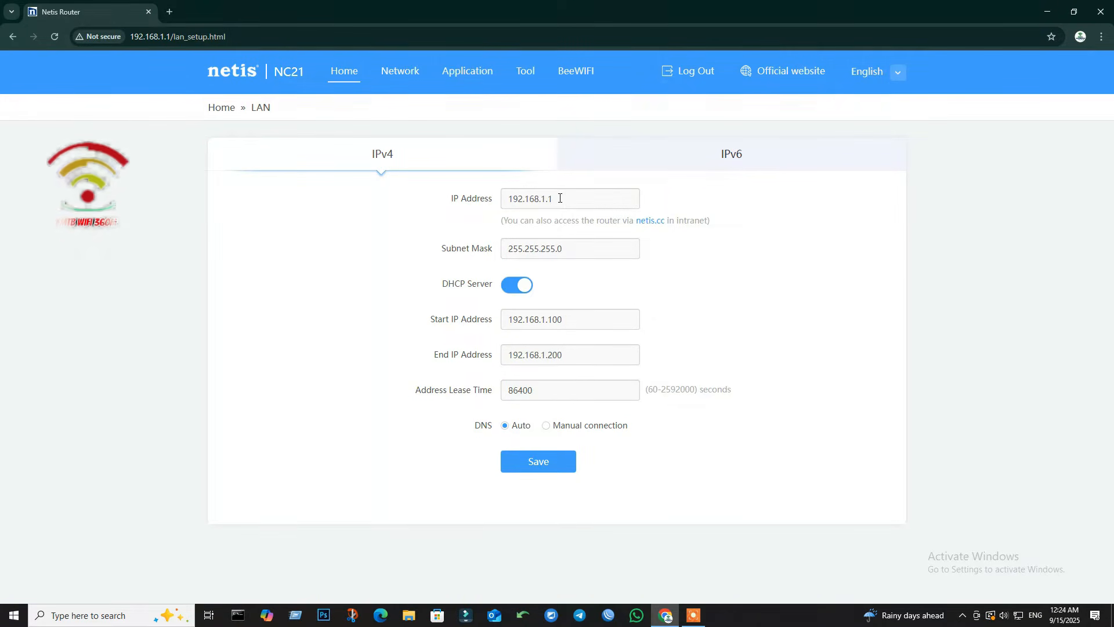
left_click_drag(560, 198, 506, 201)
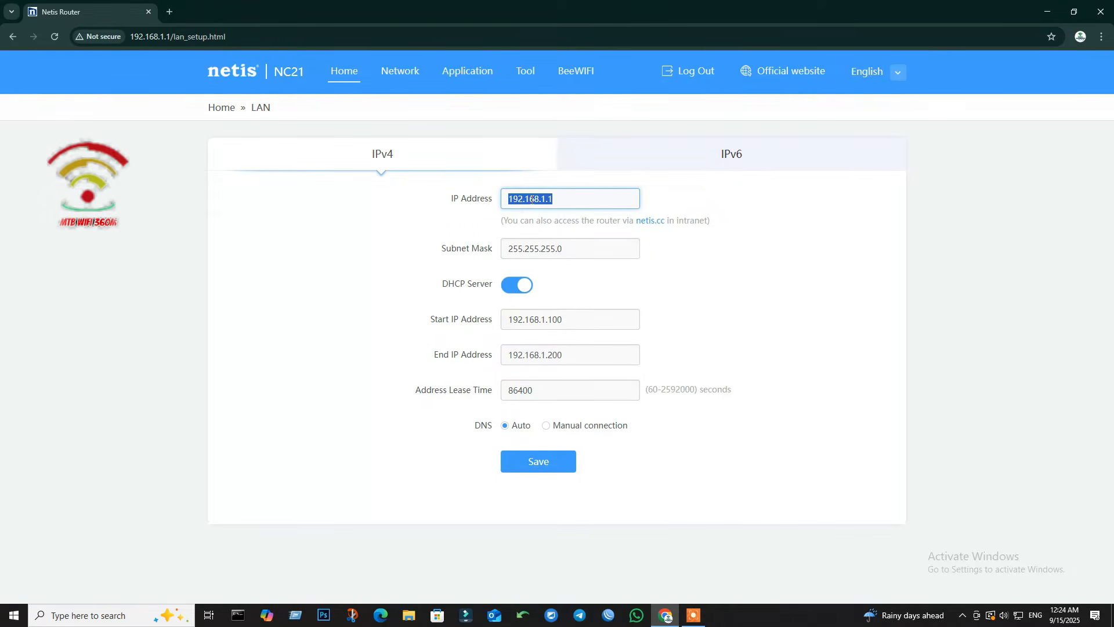
left_click(566, 198)
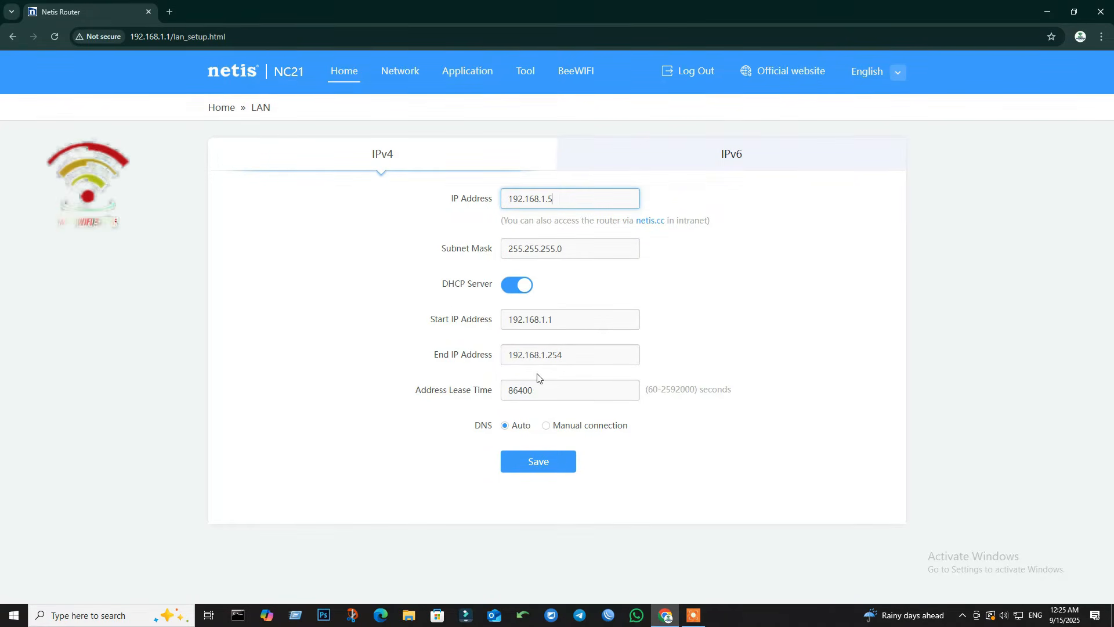
left_click(552, 464)
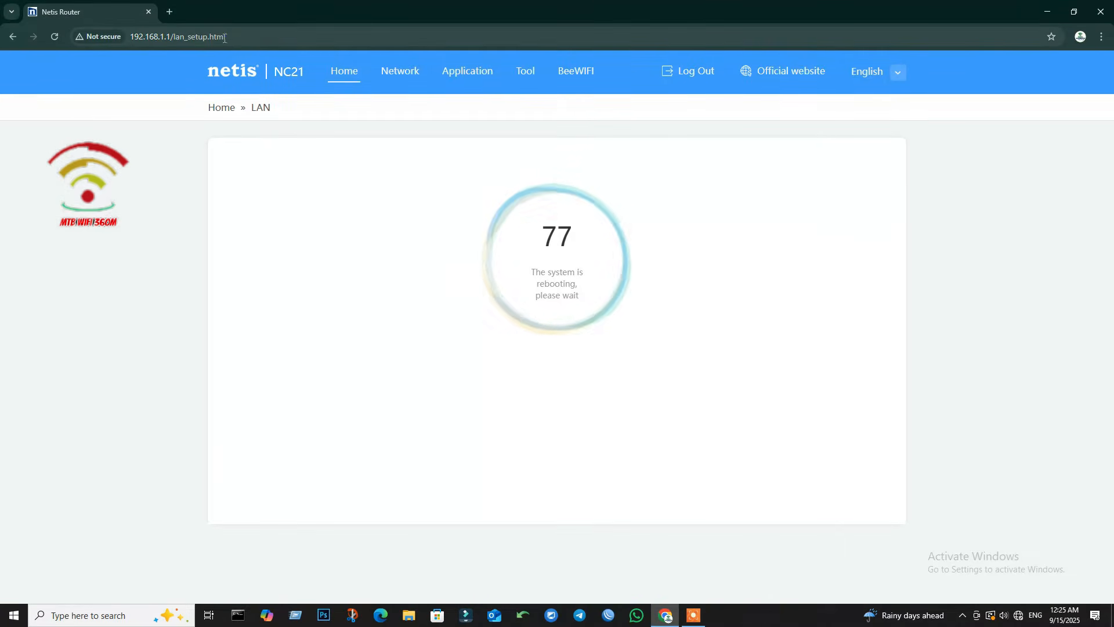
Step: Reload the old 192.168.1.1 address once the reboot countdown ends; it no longer loads
left_click(127, 41)
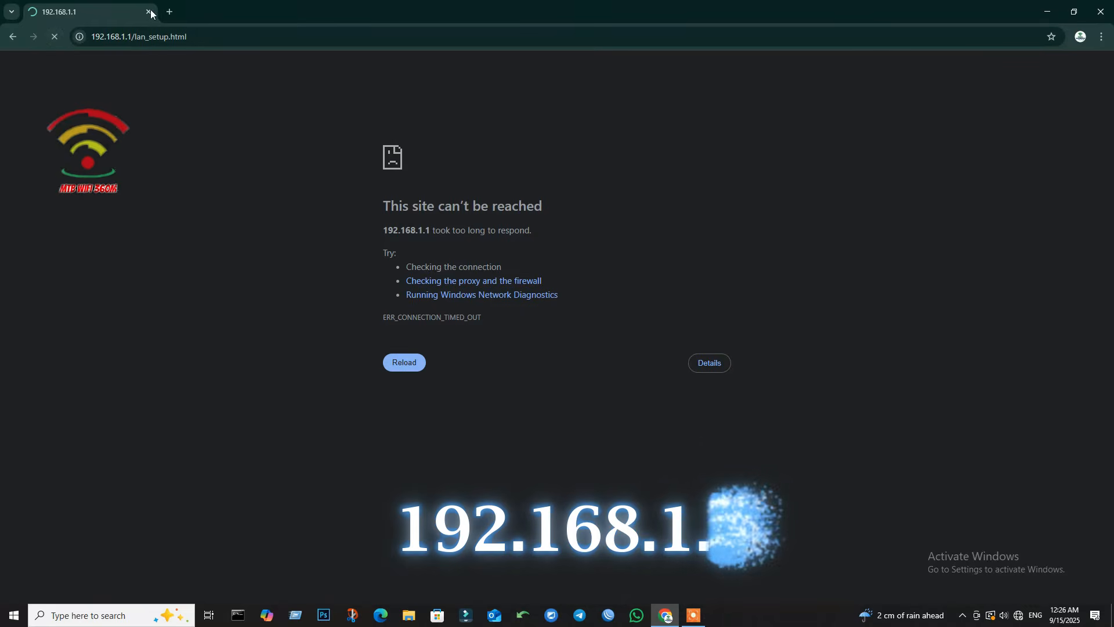
Step: Load the router's new address 192.168.1.5 in a fresh browser tab
left_click(169, 11)
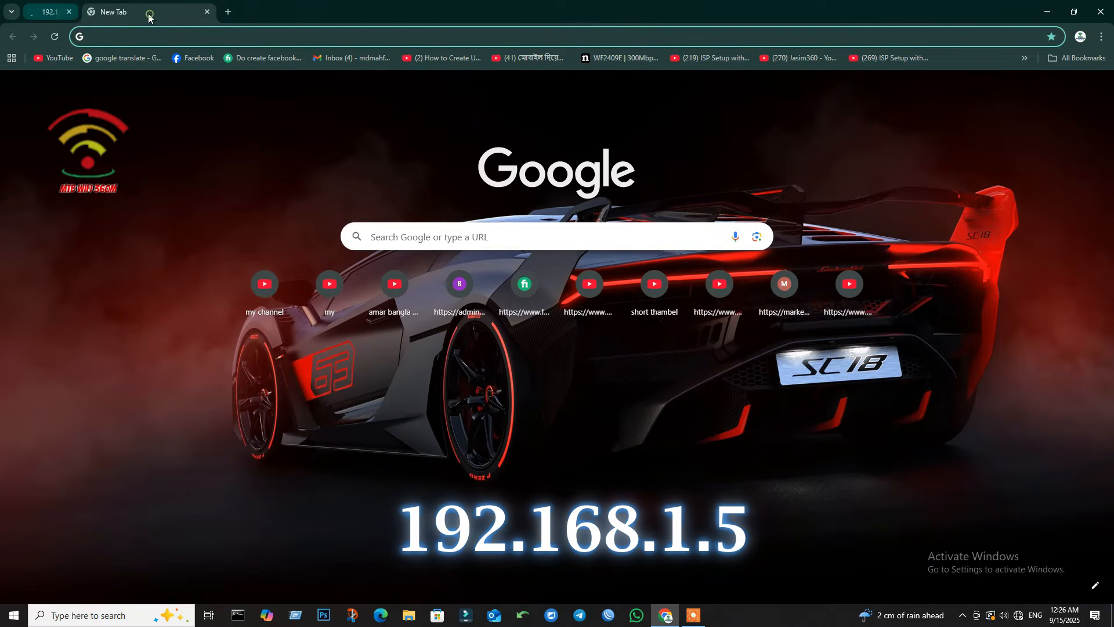
left_click(467, 236)
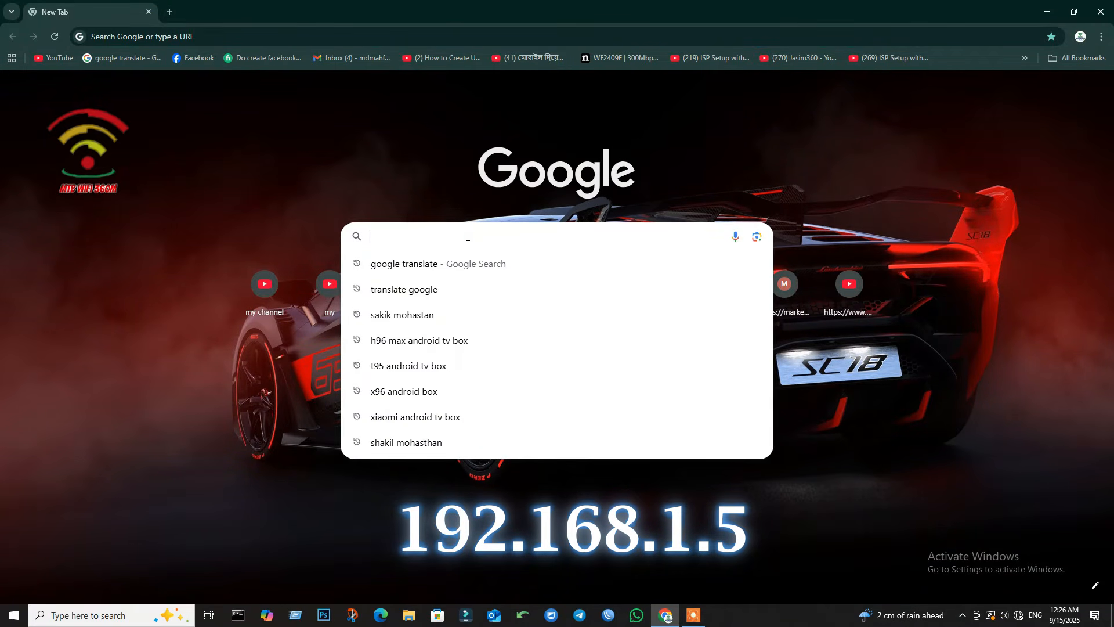
type("1")
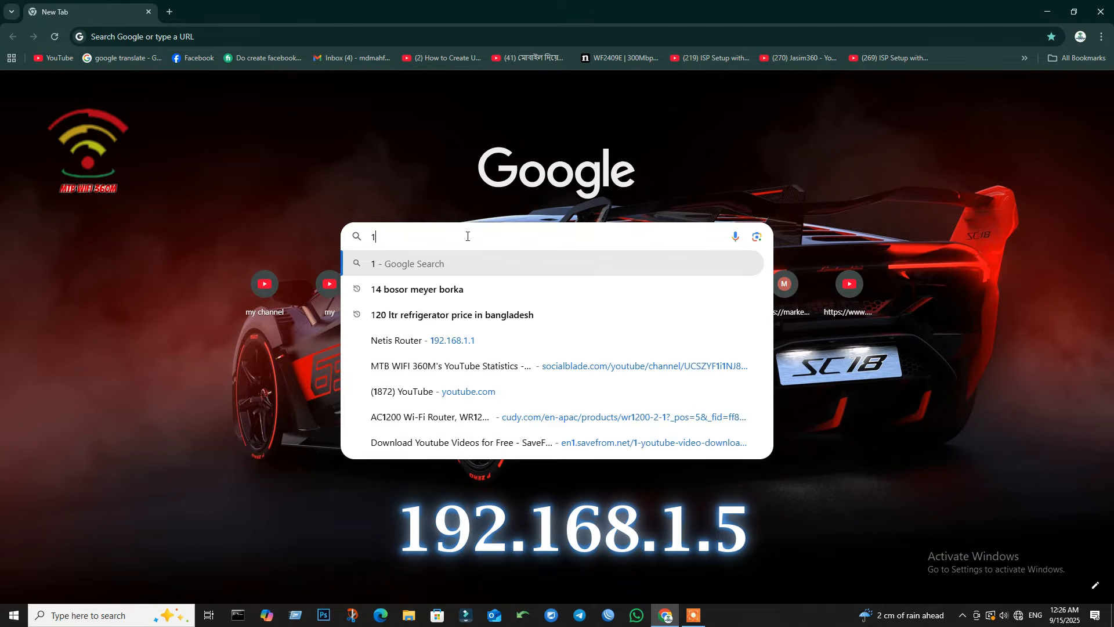
type("92.")
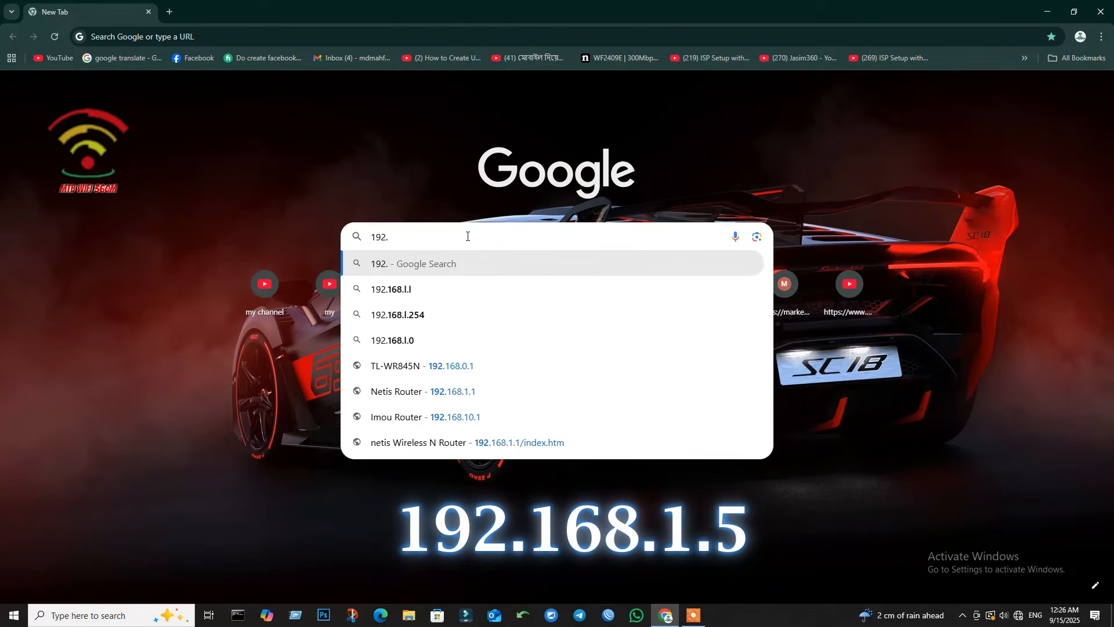
type("168.1.5")
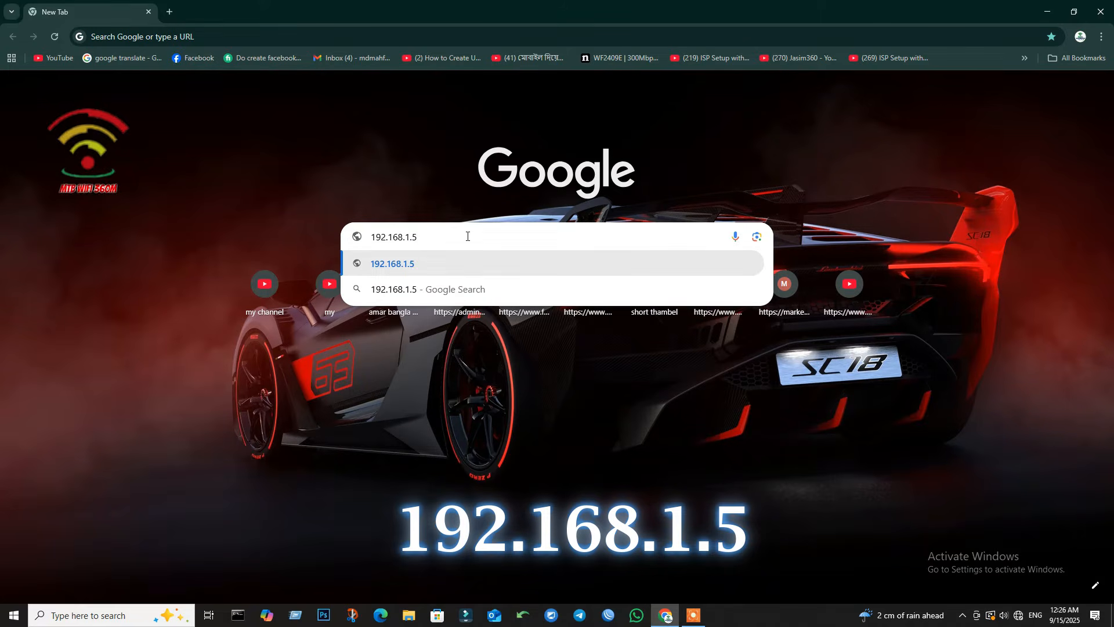
key("Return")
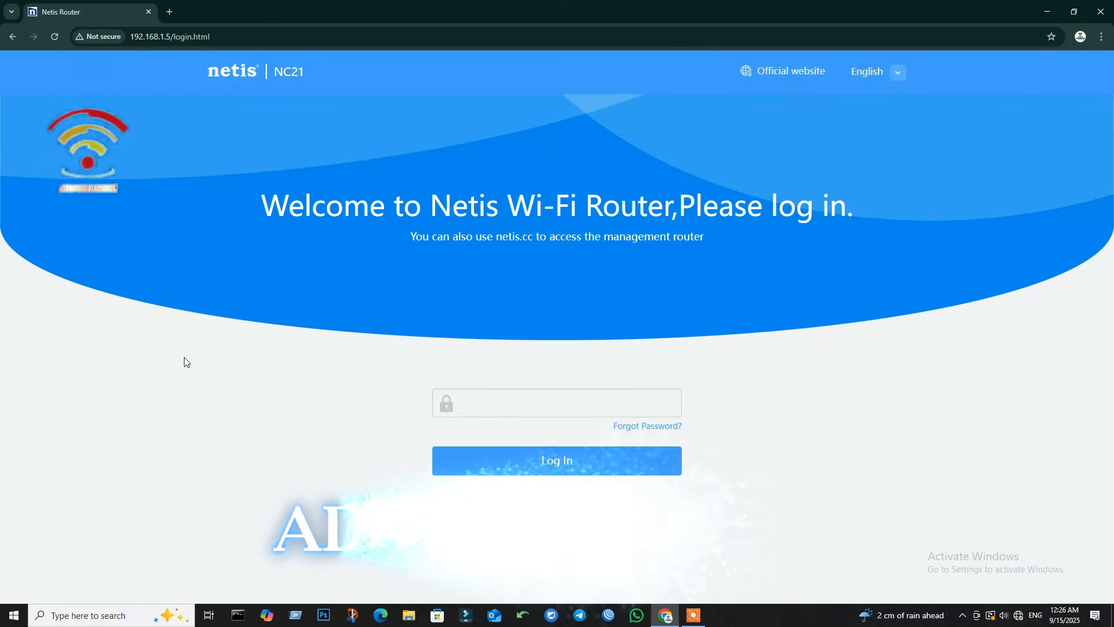
Step: Log in to the router with the admin password and decline Chrome's offer to save it
left_click(476, 403)
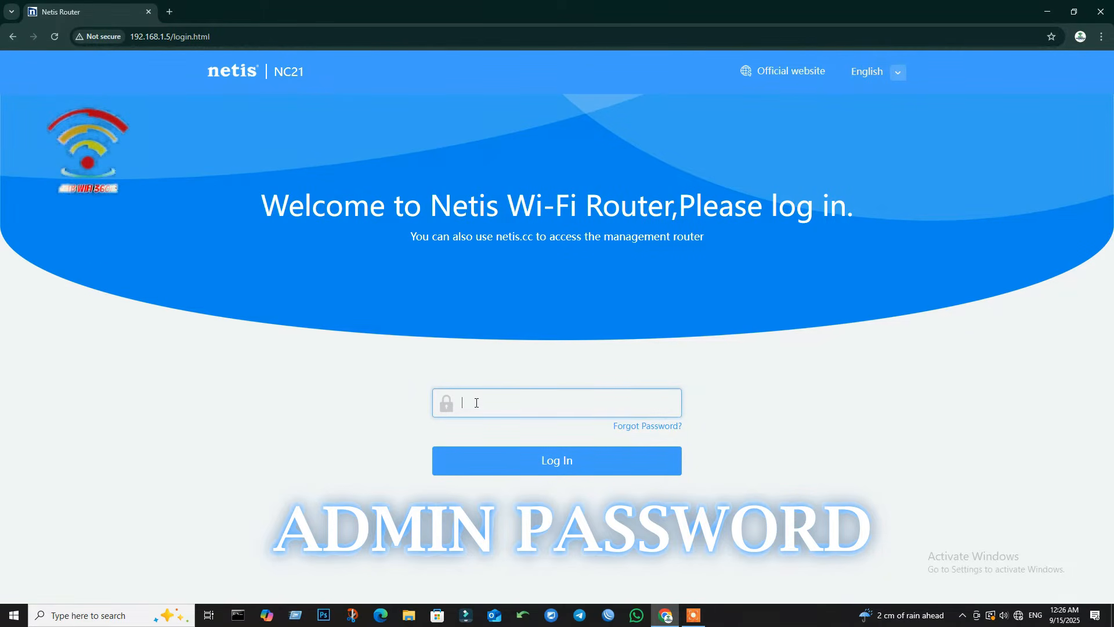
type("••••••")
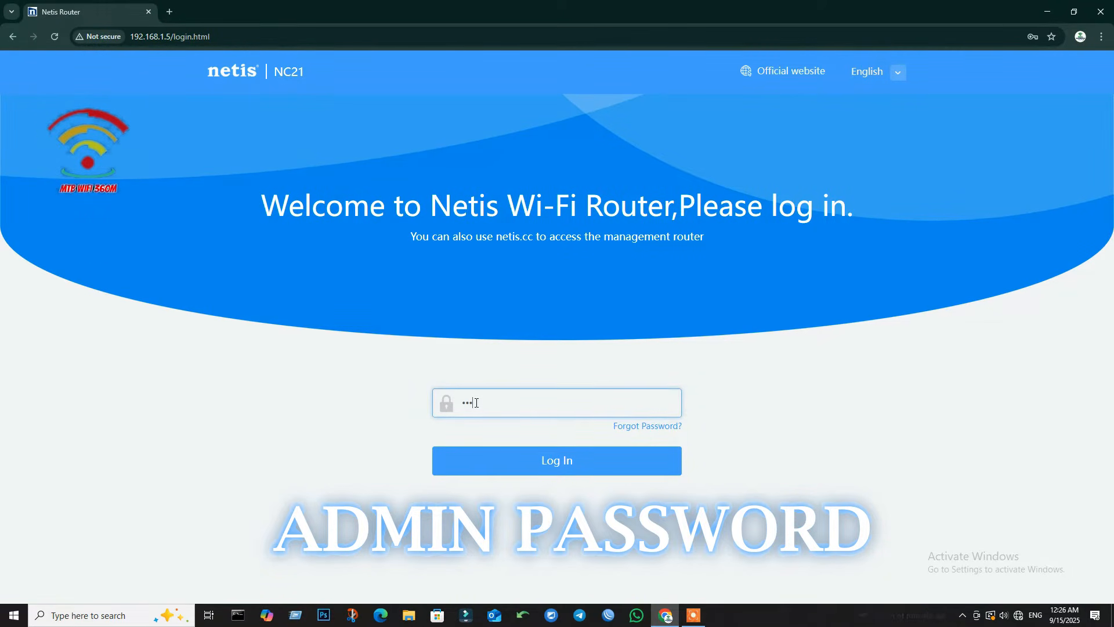
type("••")
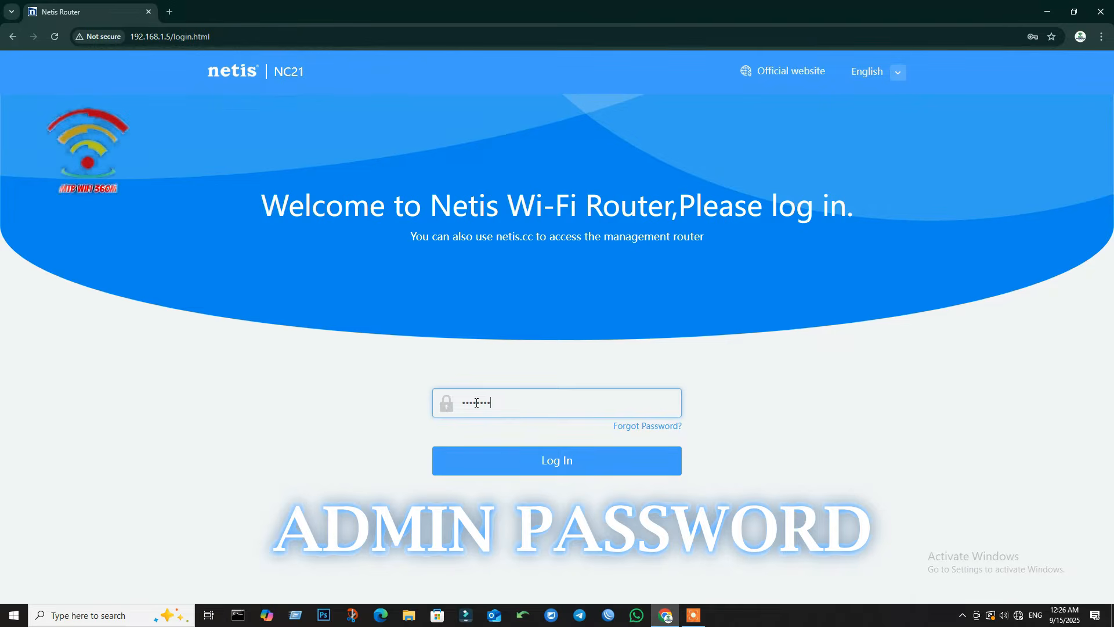
left_click(545, 458)
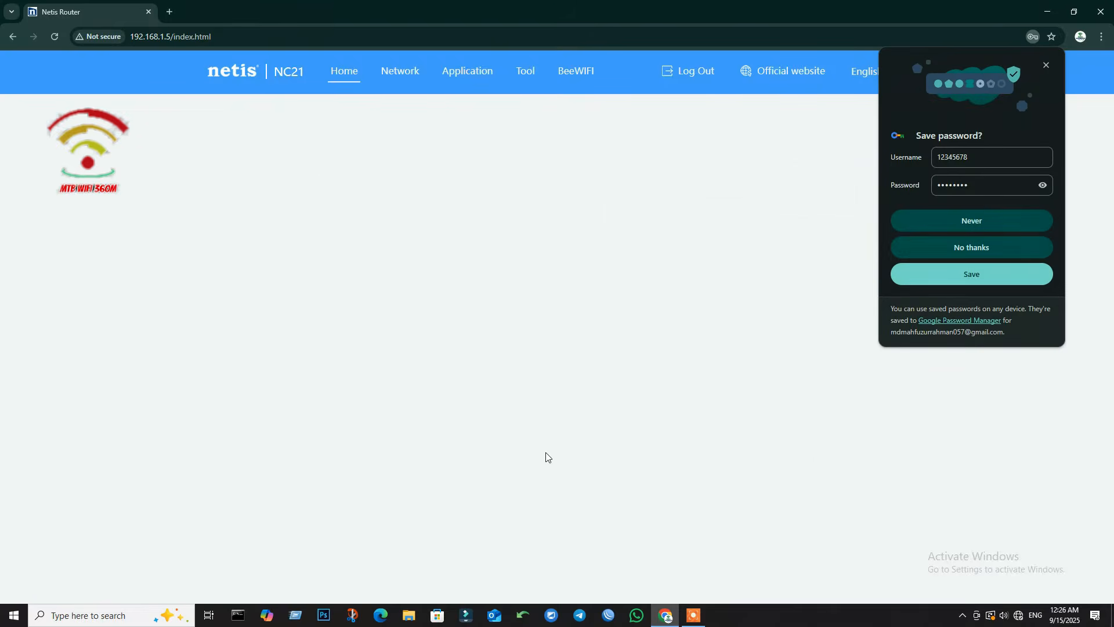
left_click(1043, 185)
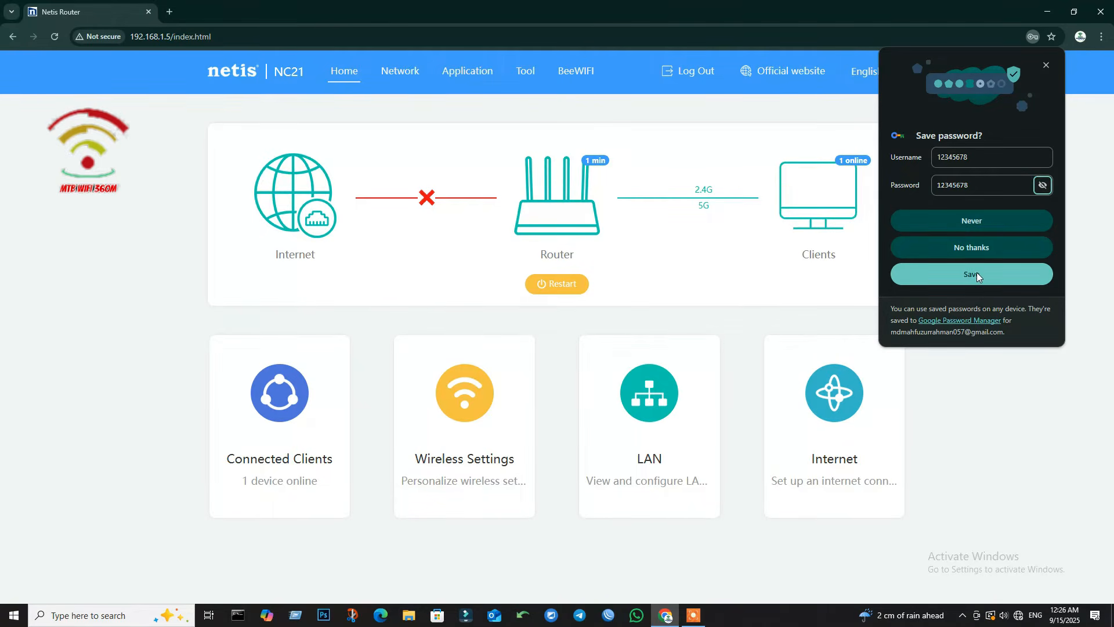
left_click(983, 222)
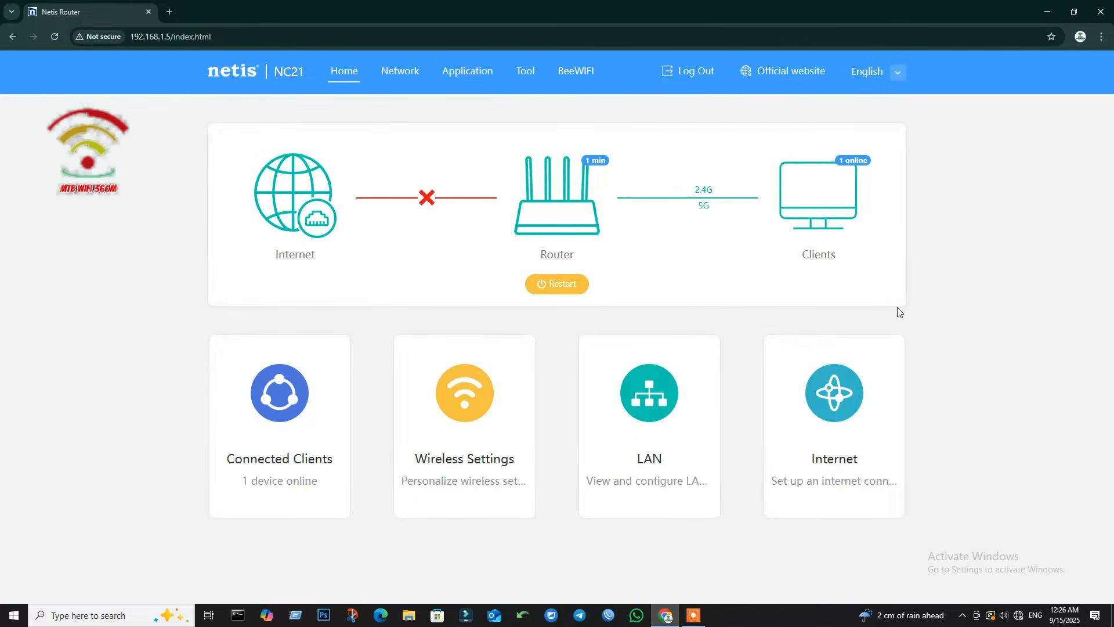
Step: Reload the router home page and go to the Network settings
left_click(55, 37)
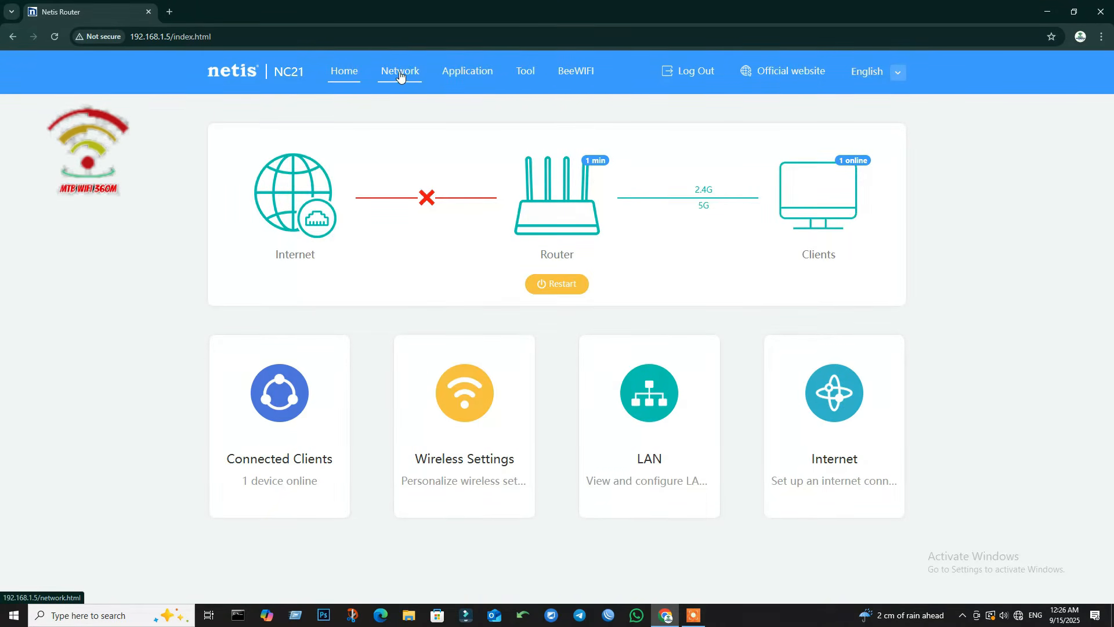
left_click(348, 72)
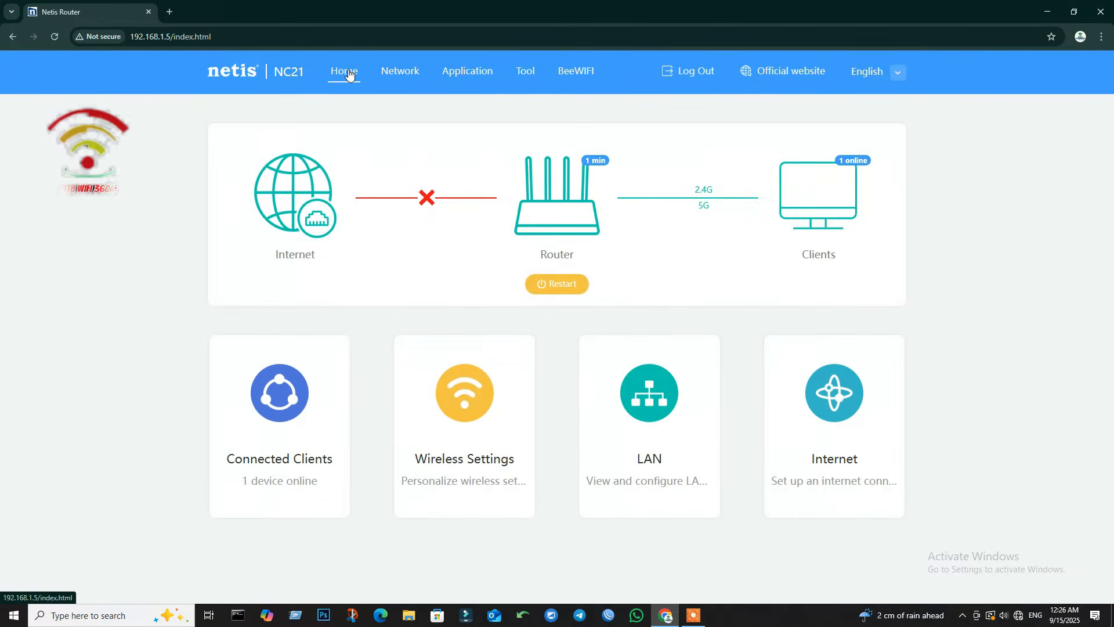
left_click(405, 75)
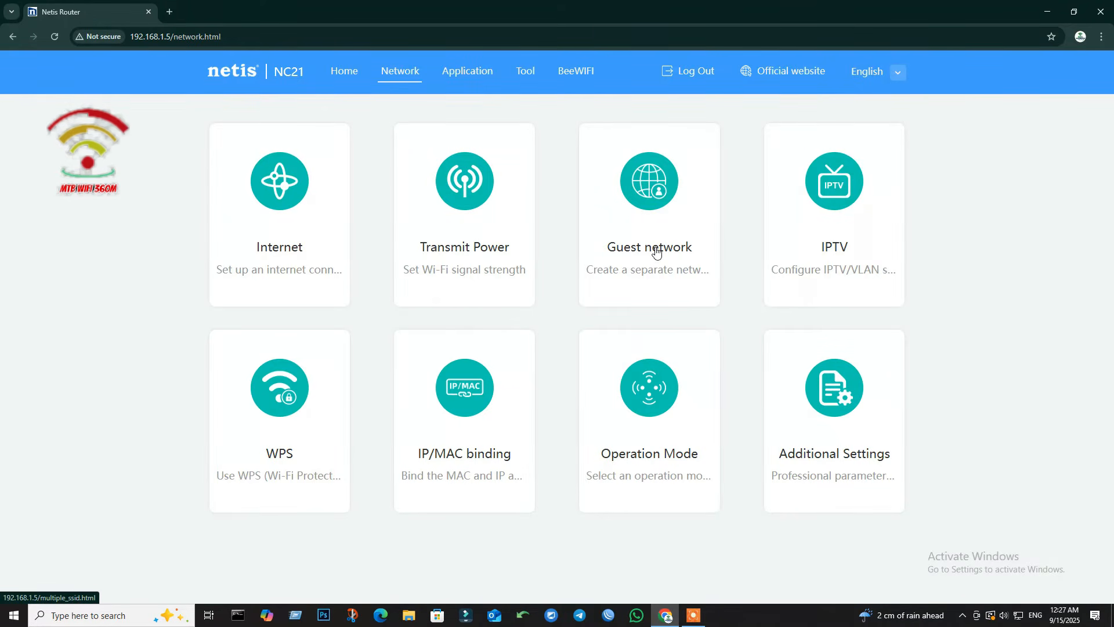
Step: Verify the PPPoE username and password are still filled in under Internet, then return to Network
left_click(282, 253)
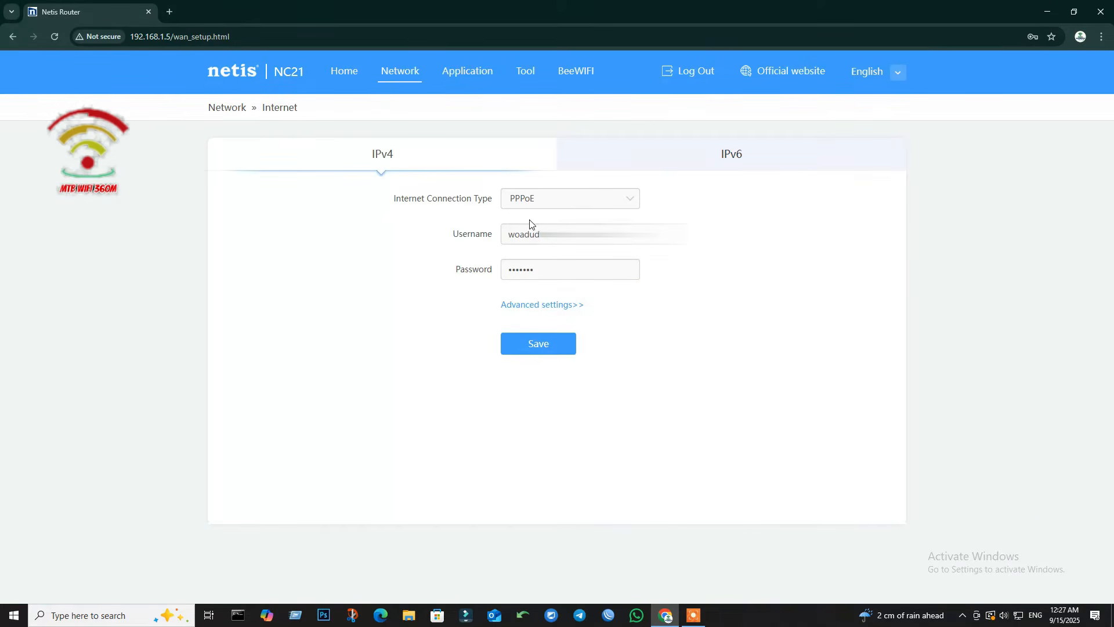
left_click(541, 234)
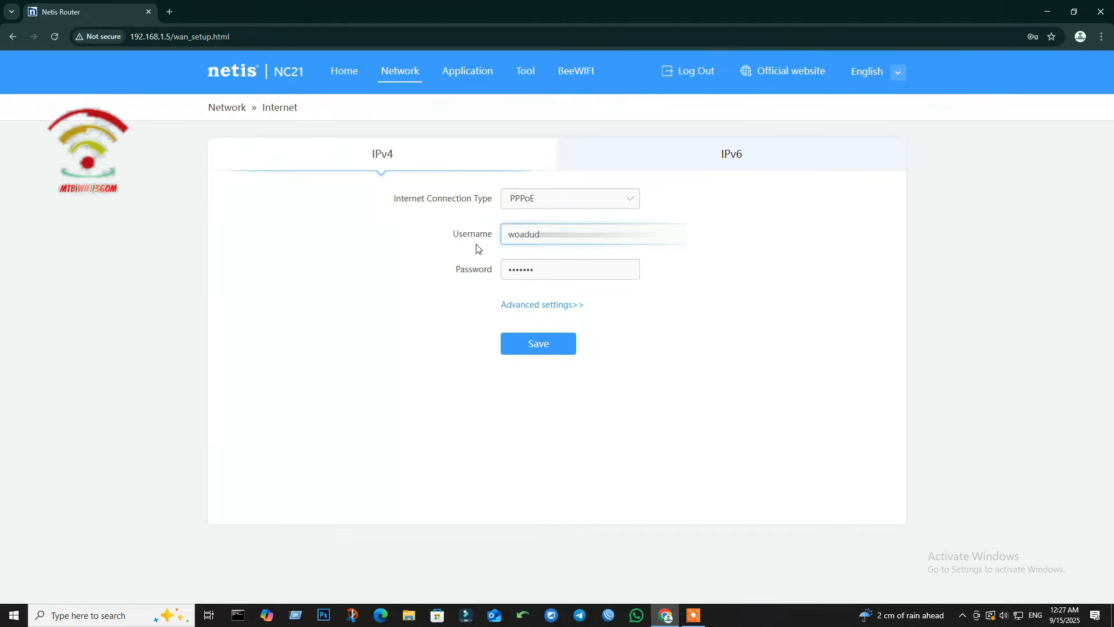
left_click(590, 268)
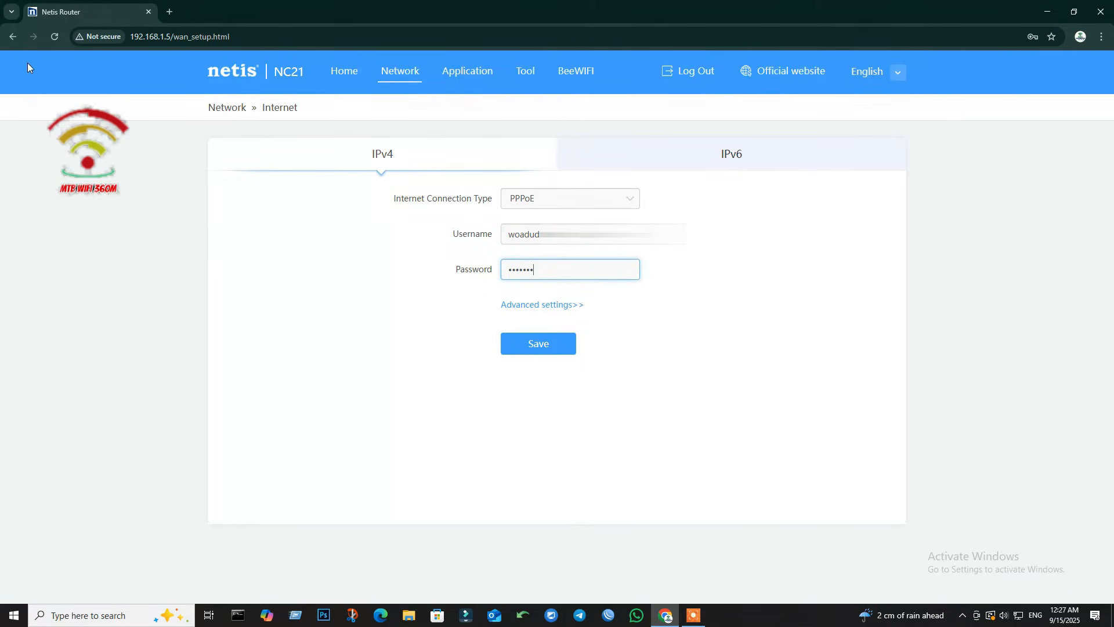
left_click(13, 36)
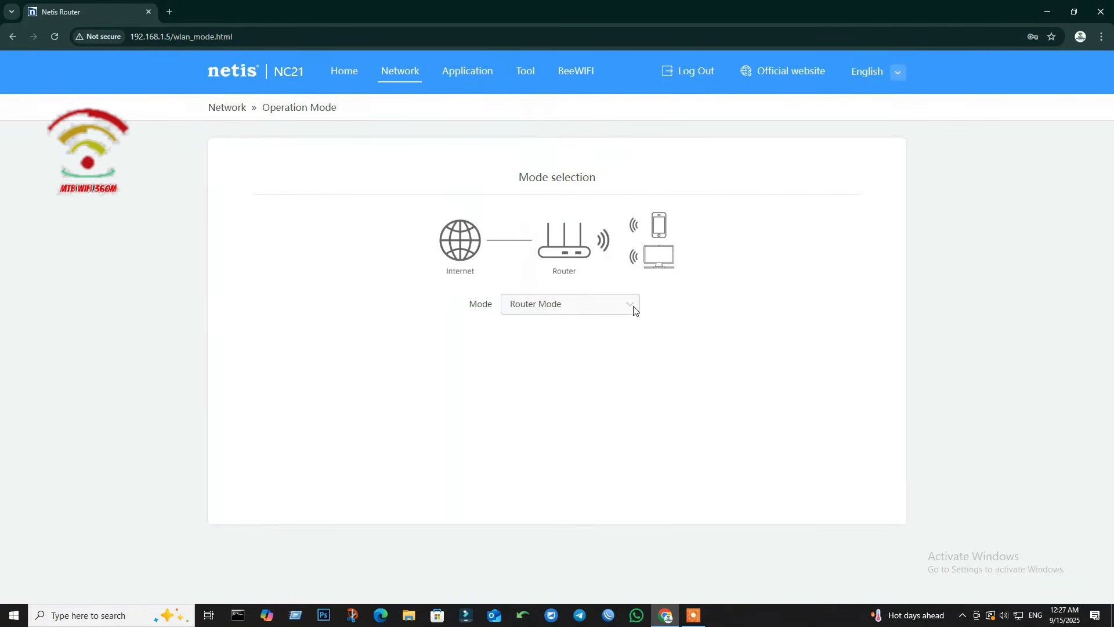
Step: Switch Mode to Range Extender Mode and cancel the offered connection to MTB Wifi
left_click(633, 310)
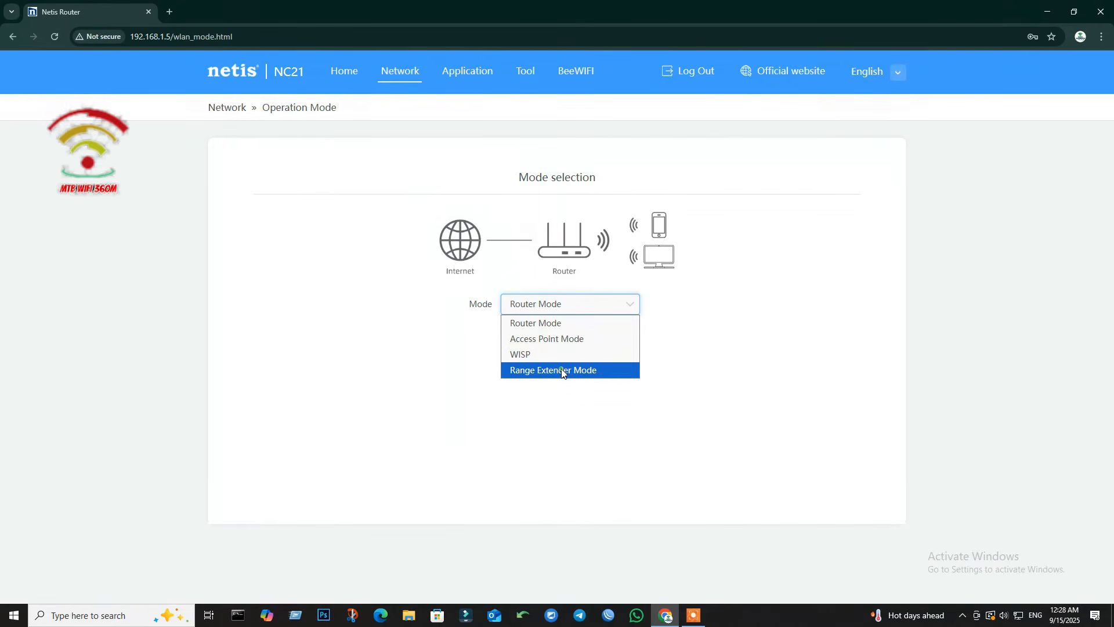
left_click(561, 370)
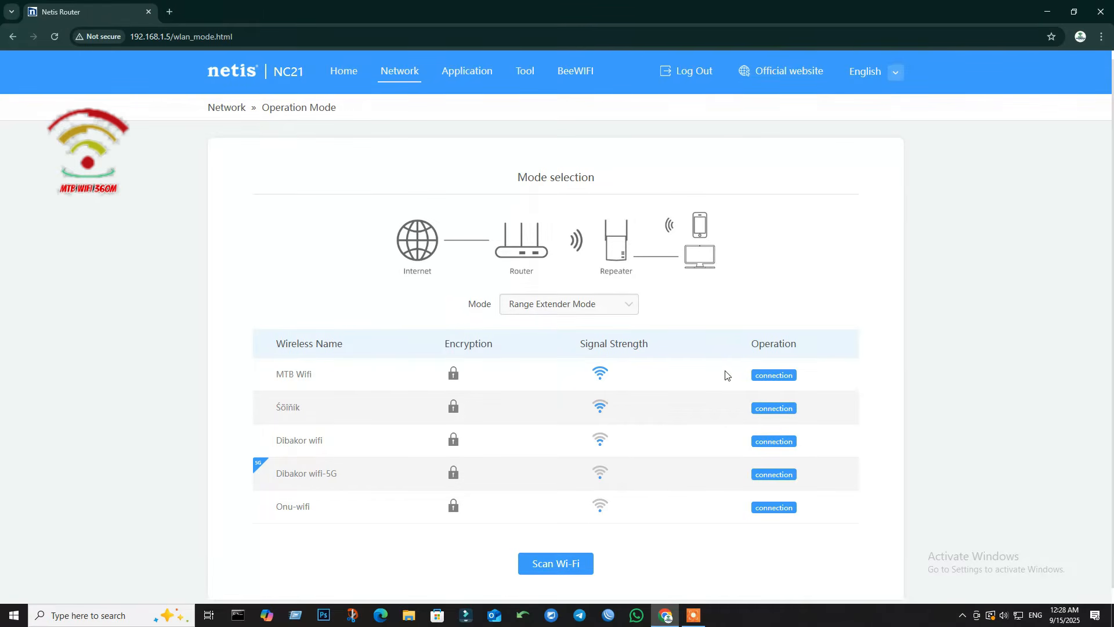
left_click(770, 377)
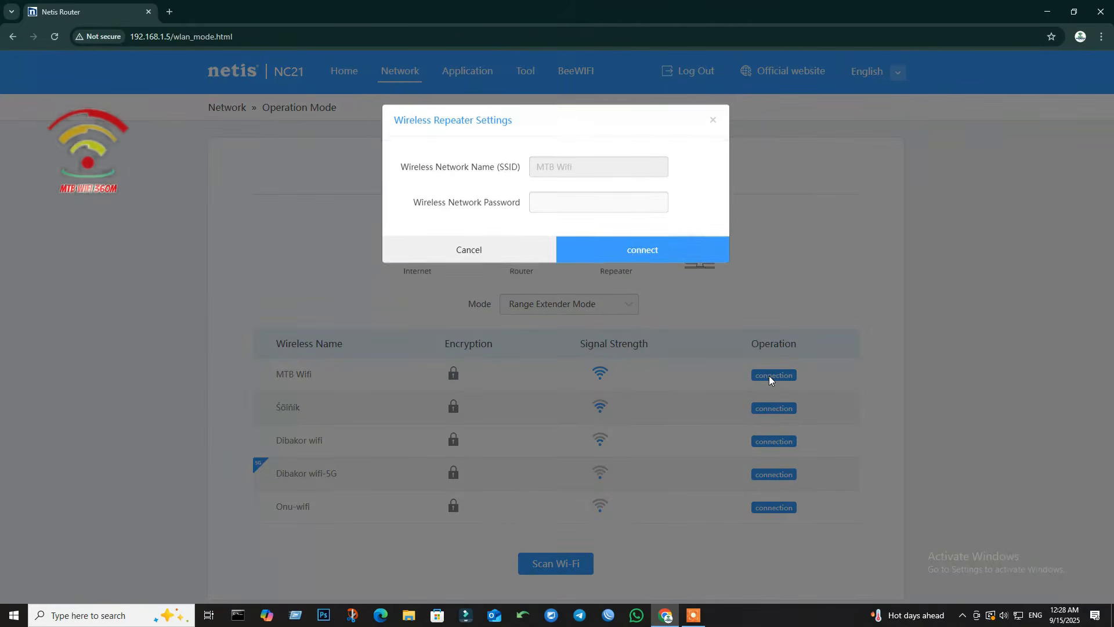
left_click(576, 209)
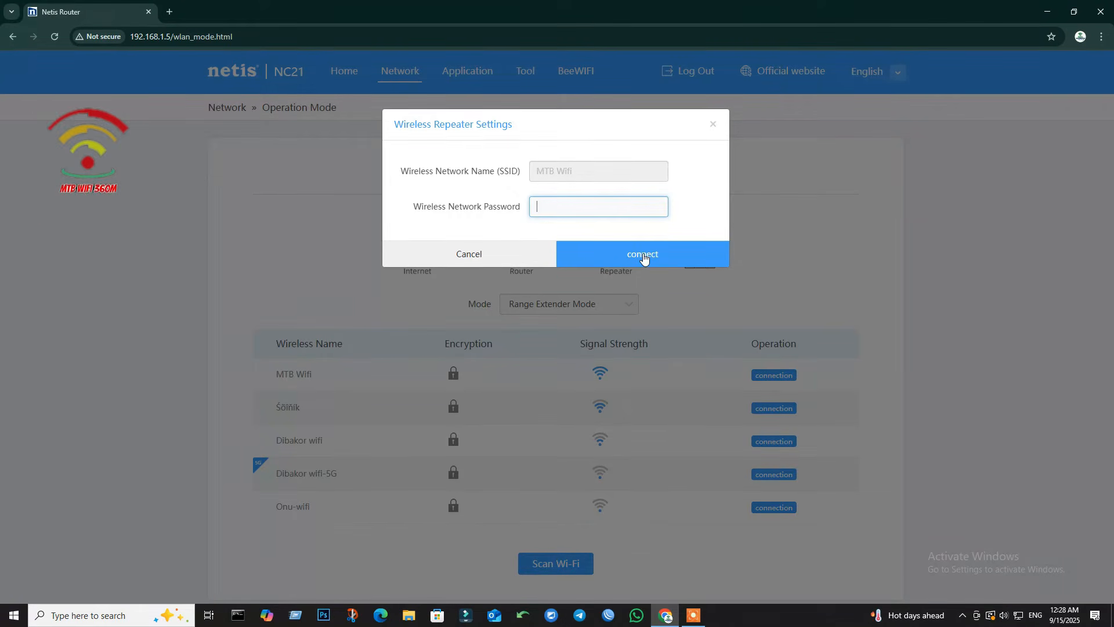
left_click(470, 254)
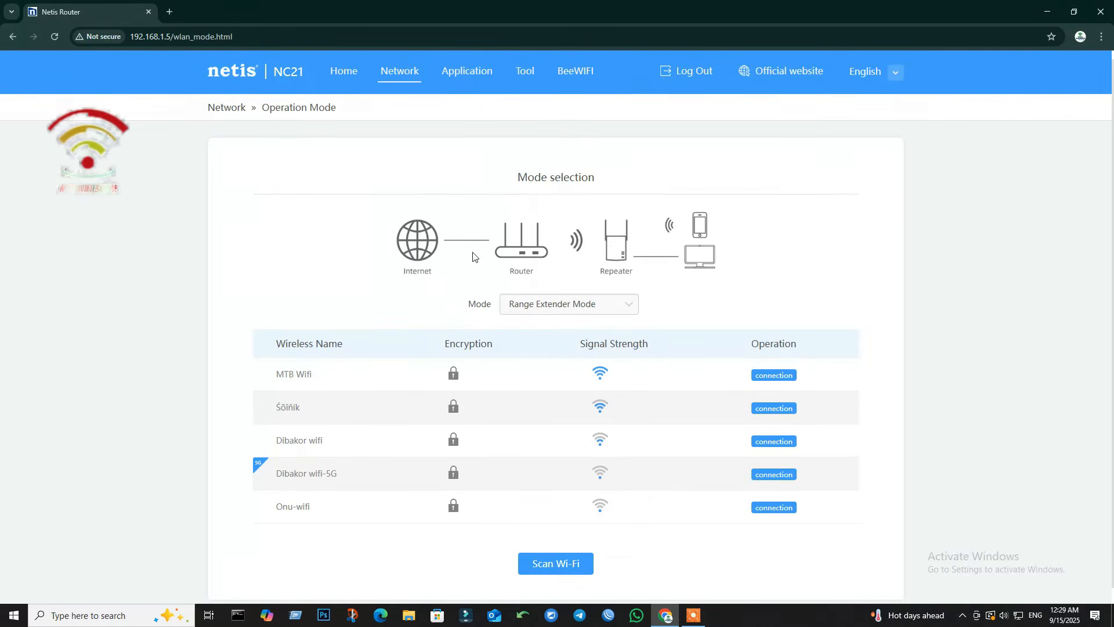
Step: Browse the Application page tiles such as Port mapping, Dynamic DNS, Remote access and QoS
left_click(463, 80)
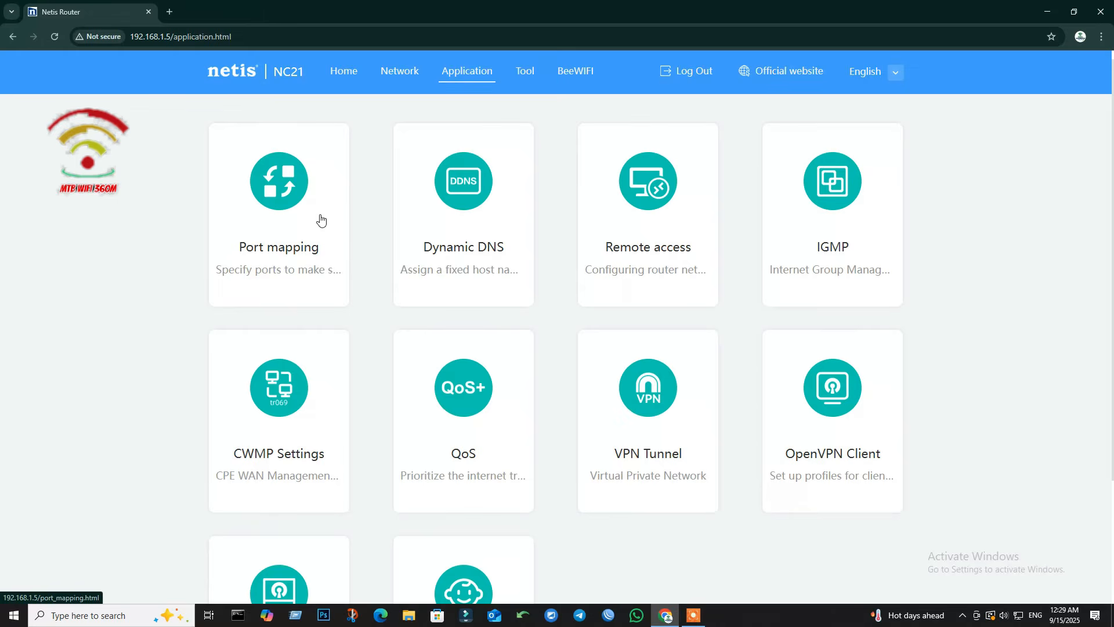
scroll(368, 509, "down", 2)
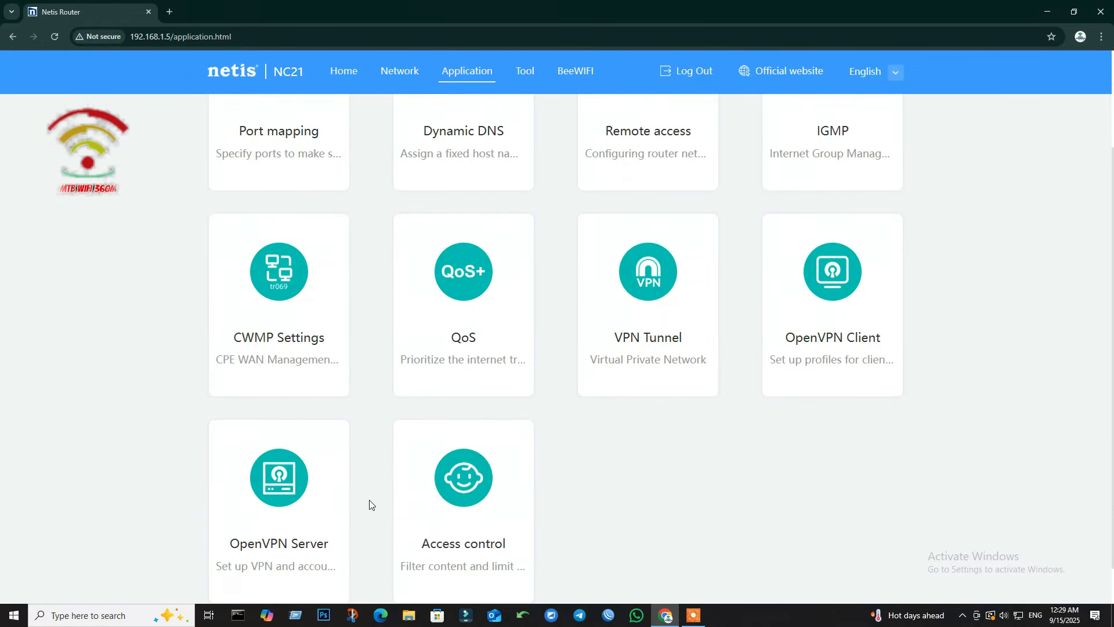
scroll(320, 397, "down", 1)
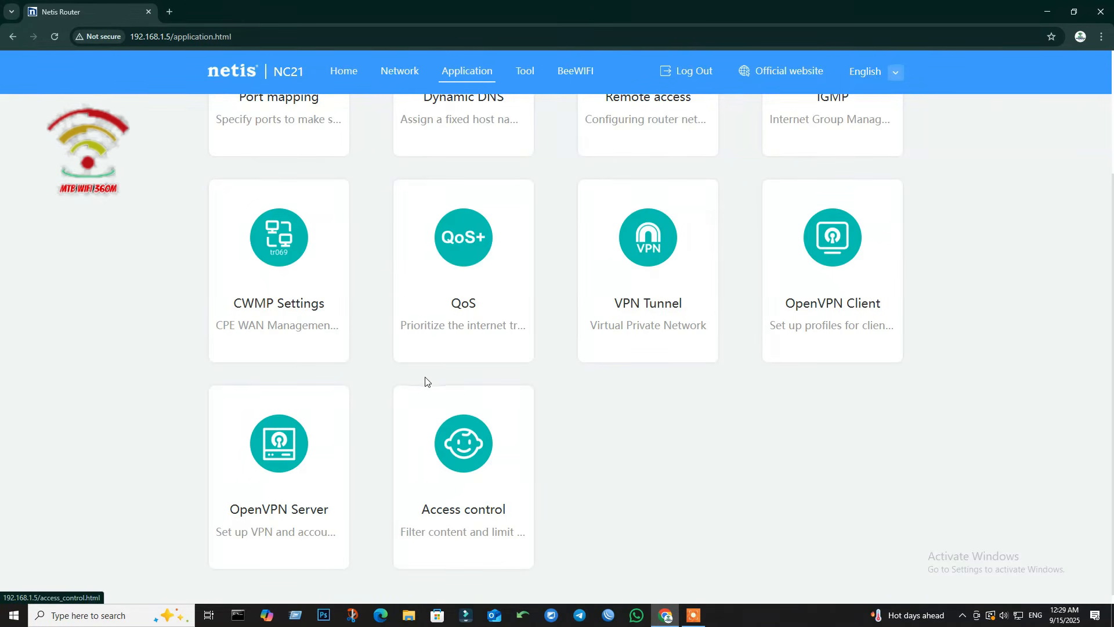
scroll(310, 487, "up", 2)
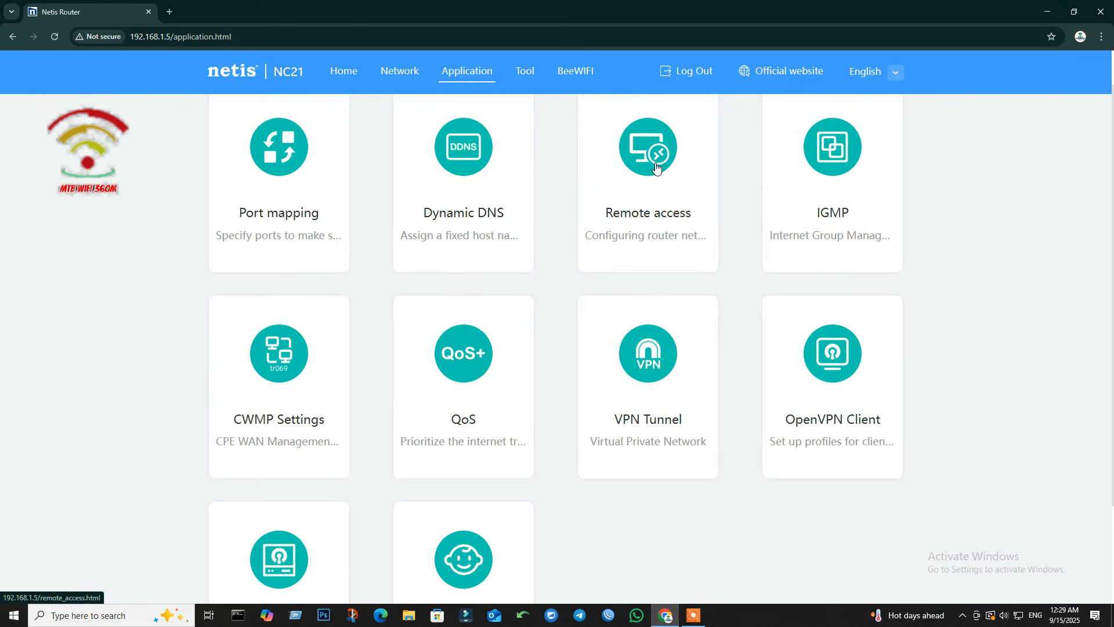
Step: Enable WAN HTTP access on port 8080 and WAN SSH in Remote access, save, and return to Application
left_click(655, 167)
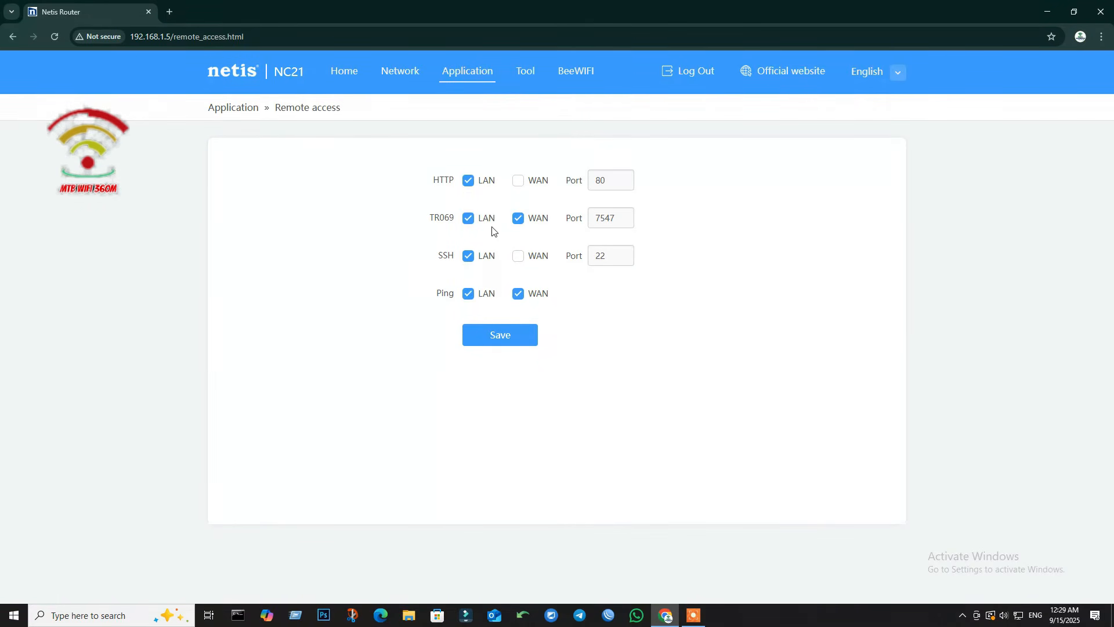
left_click(518, 180)
left_click(612, 180)
type("8")
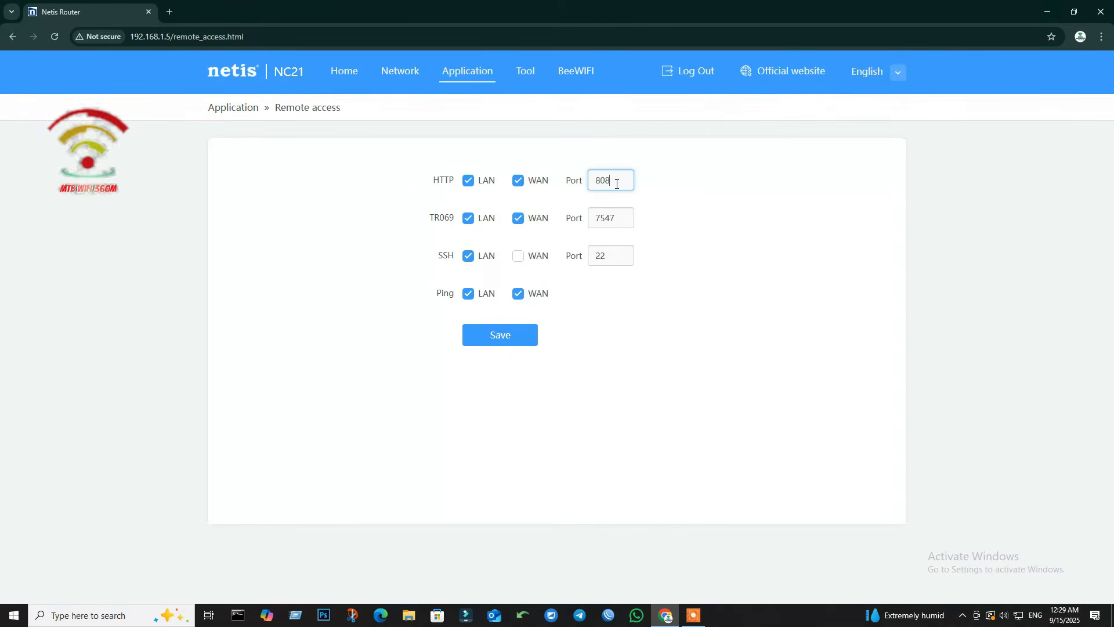
type("0")
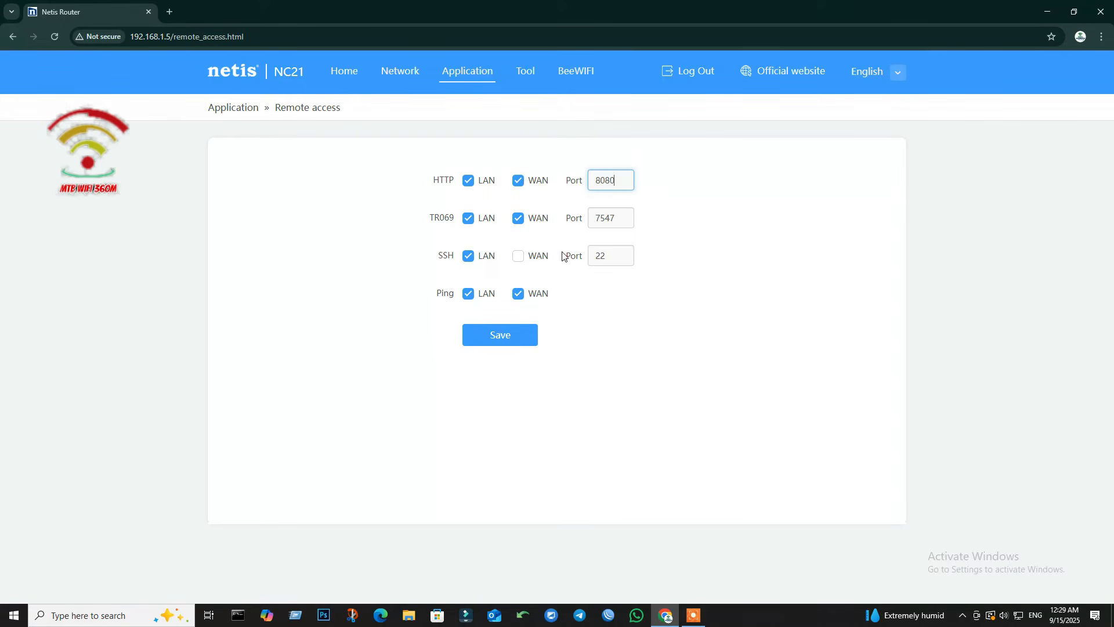
left_click(518, 257)
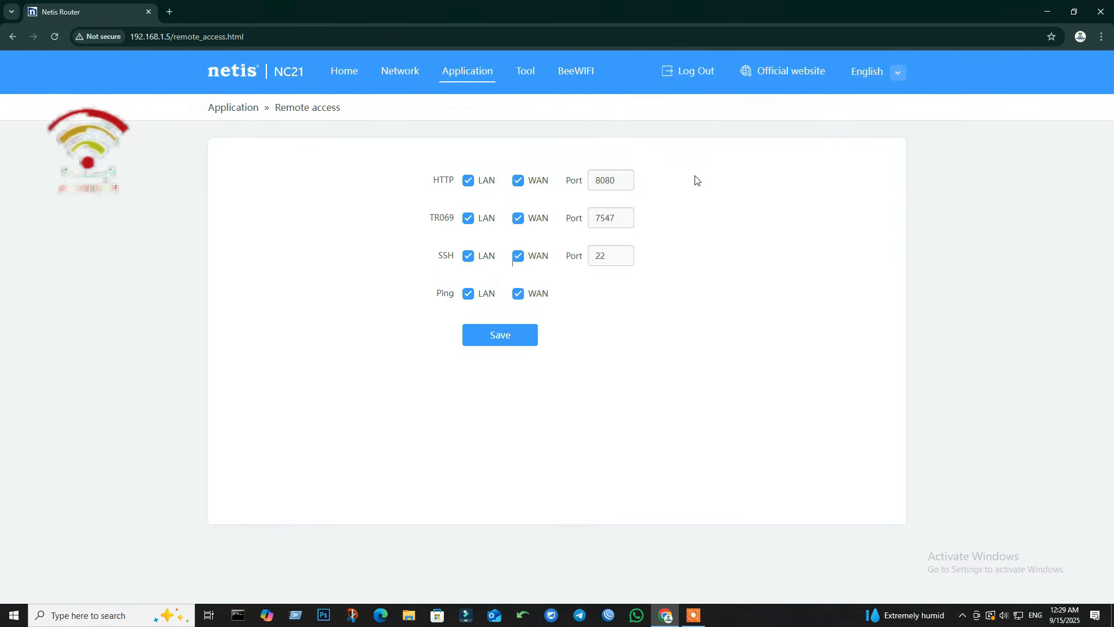
left_click(499, 334)
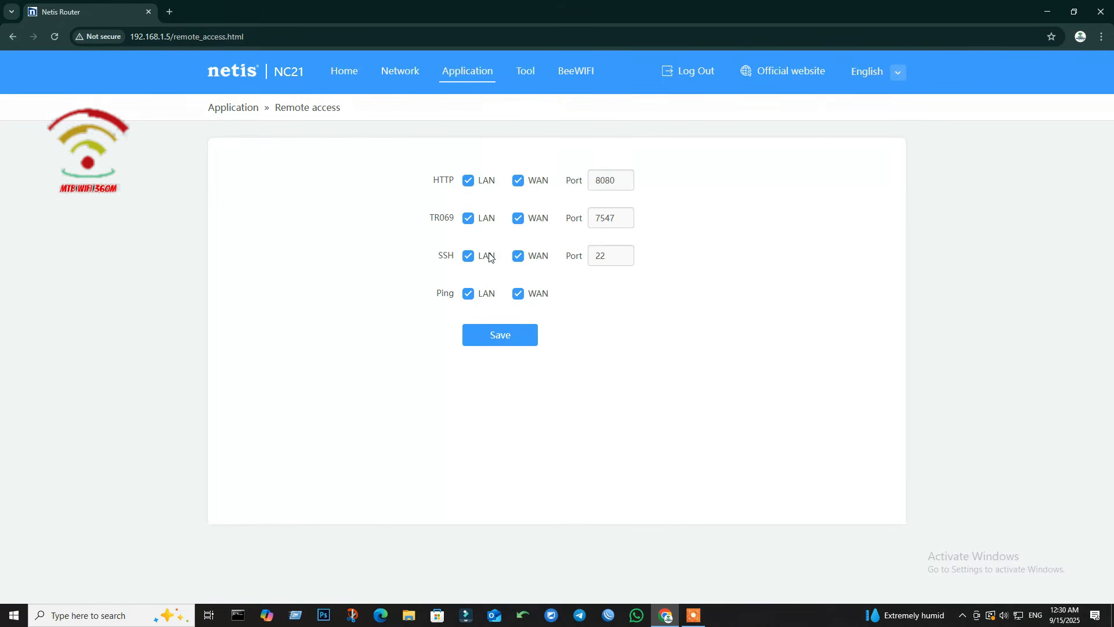
left_click(458, 79)
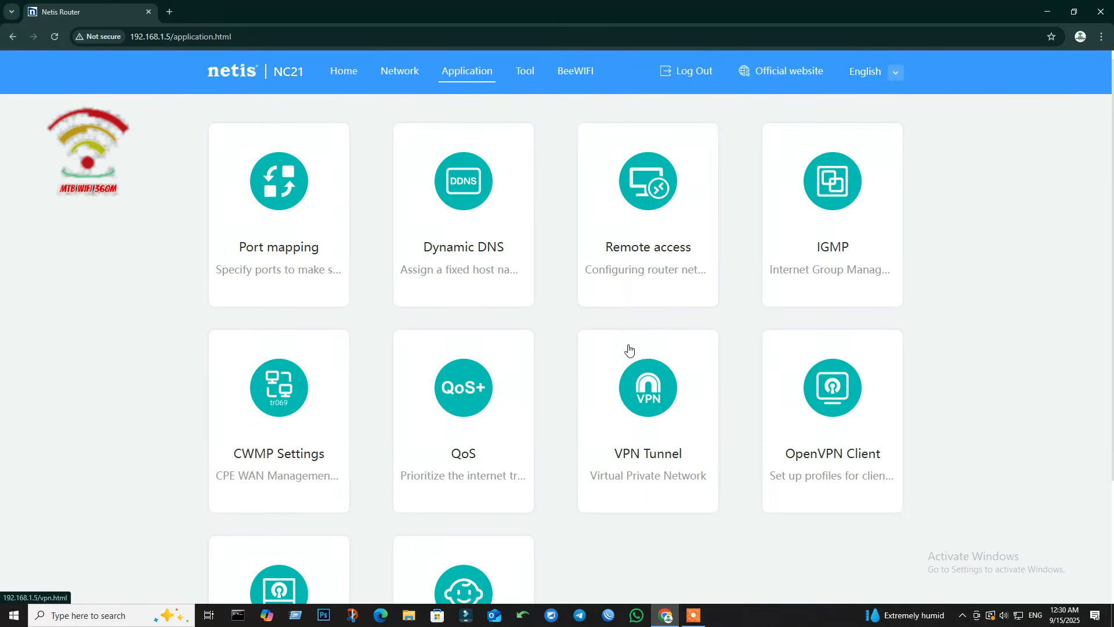
scroll(543, 377, "down", 1)
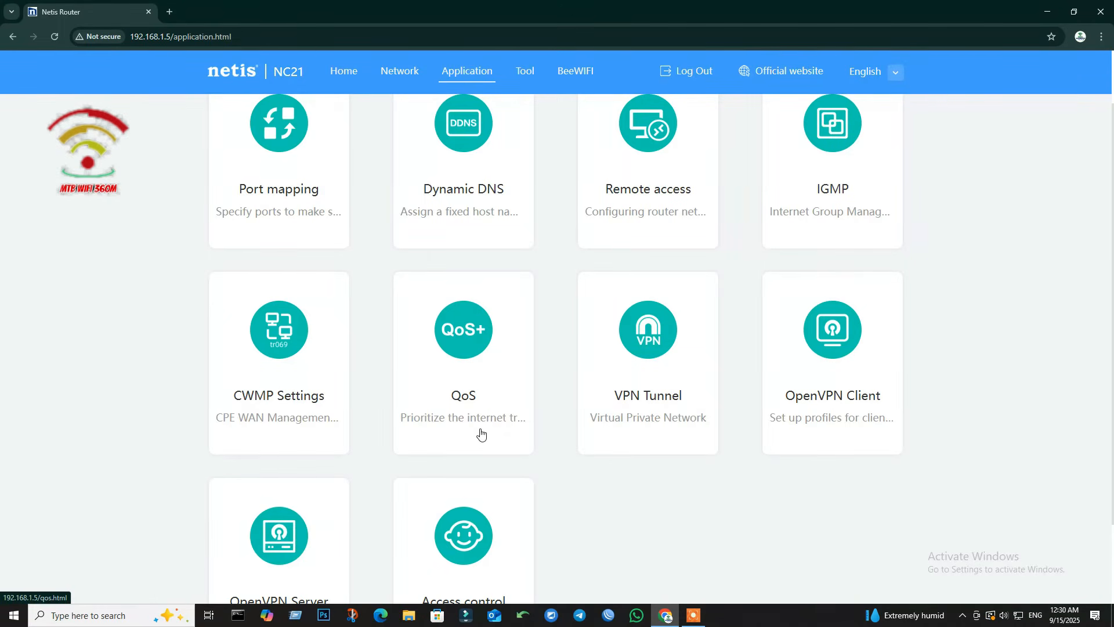
Step: Review the QoS settings and leave QoS off with 0 Mbps upload and download bandwidth
left_click(475, 381)
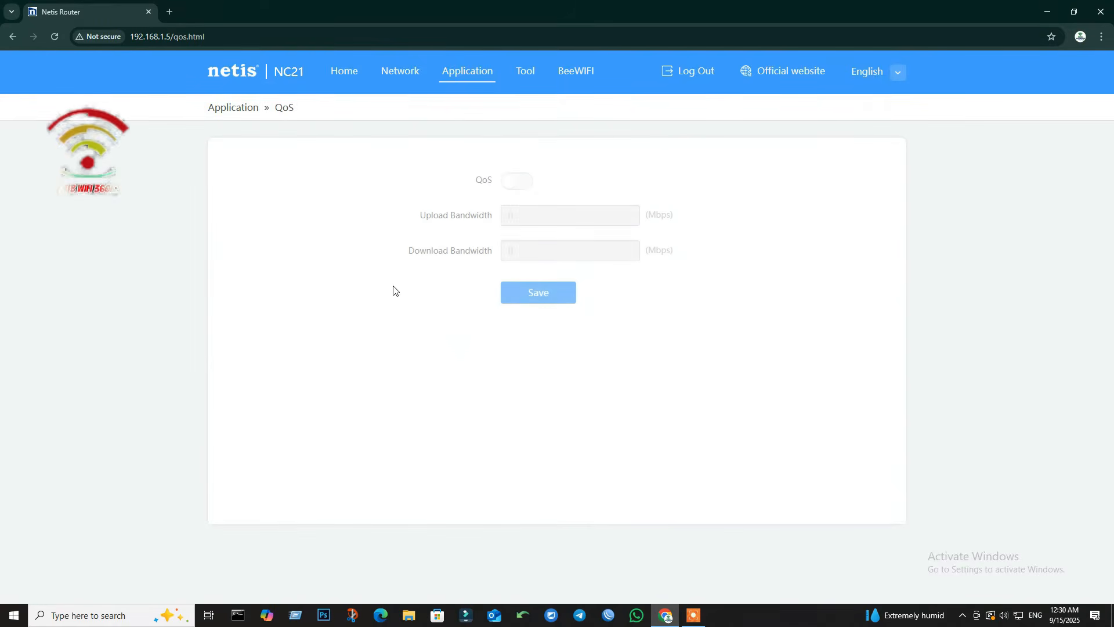
left_click(513, 186)
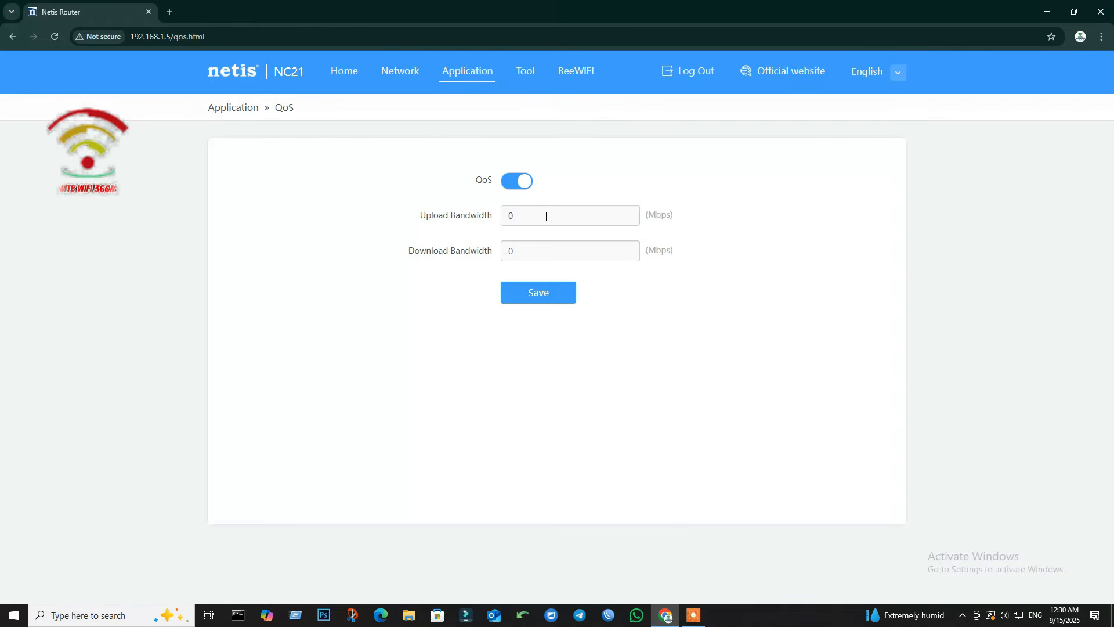
left_click(524, 216)
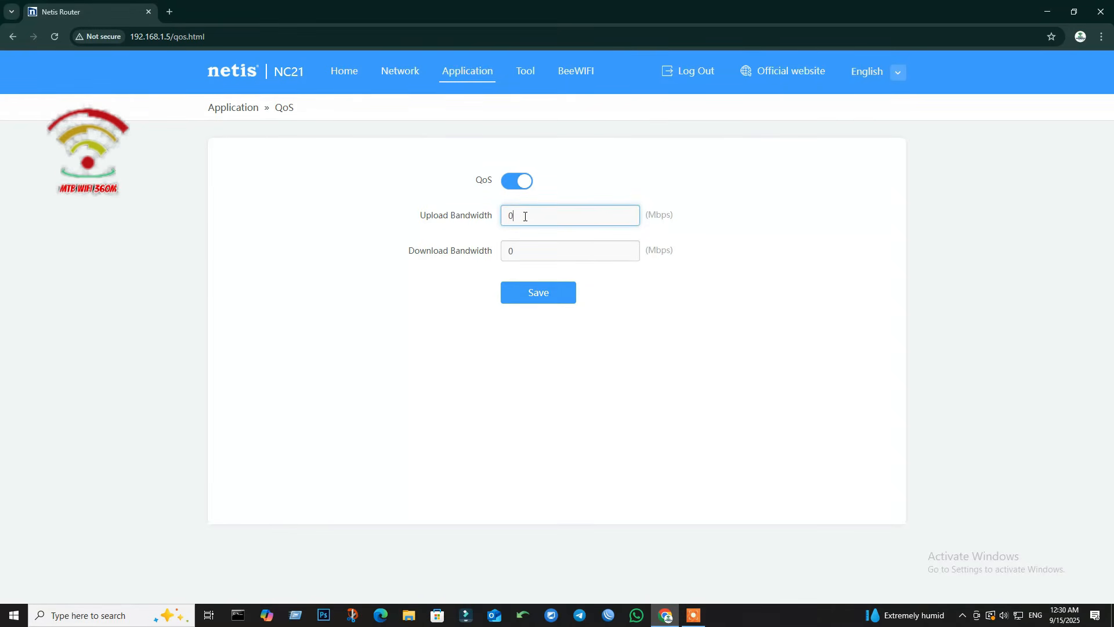
left_click(535, 249)
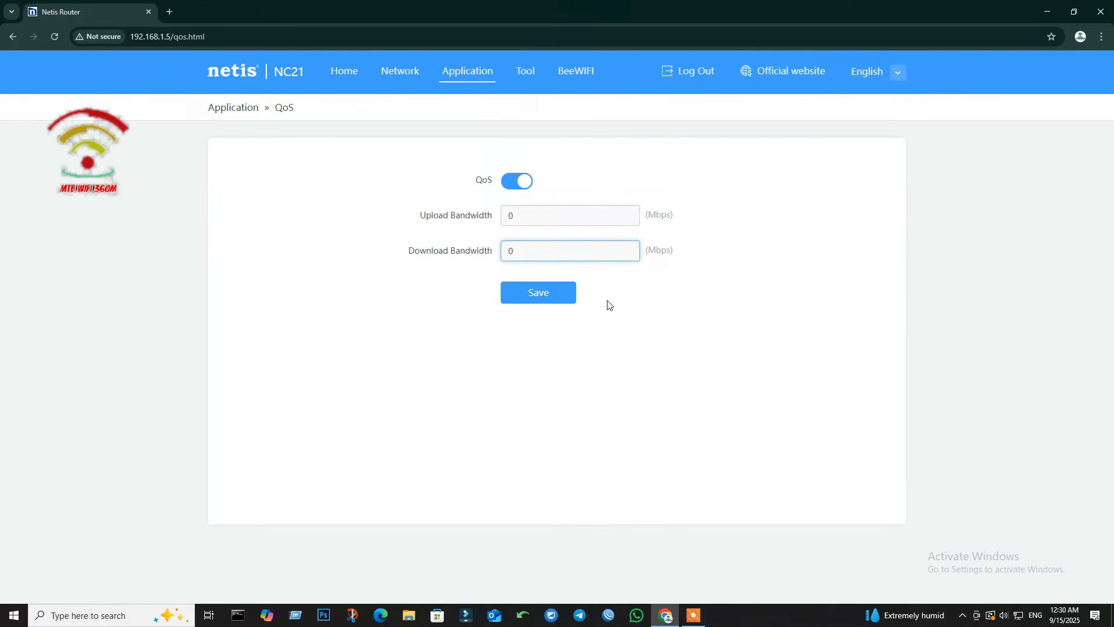
left_click(519, 184)
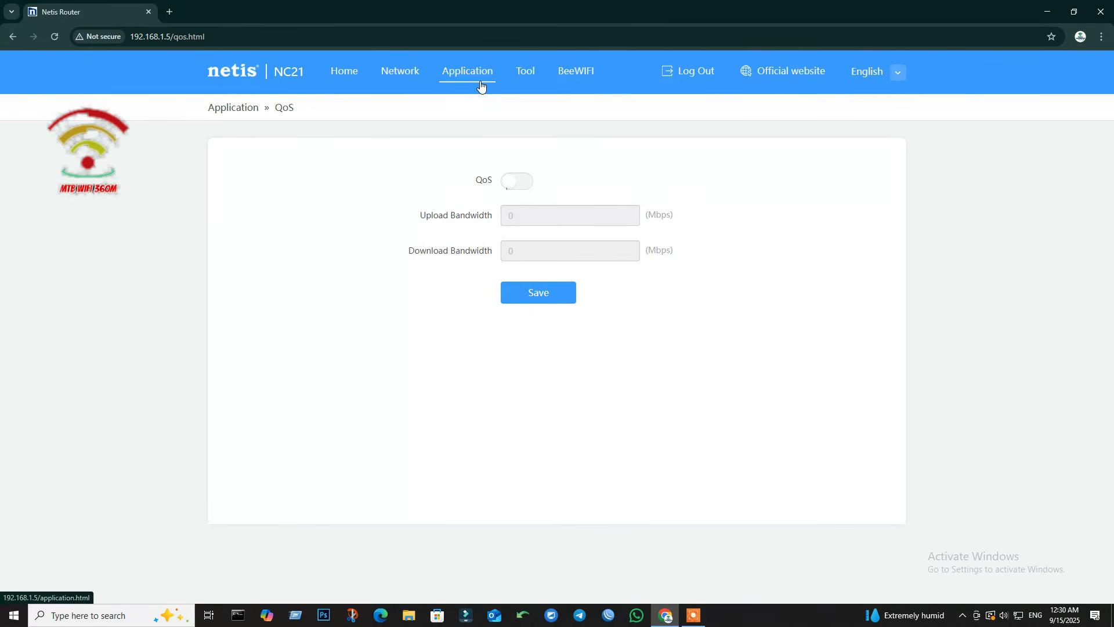
Step: Browse the Tool page tiles: Admin password, Watchdog, Reboot Schedule, Firmware upgrade and System log
left_click(528, 79)
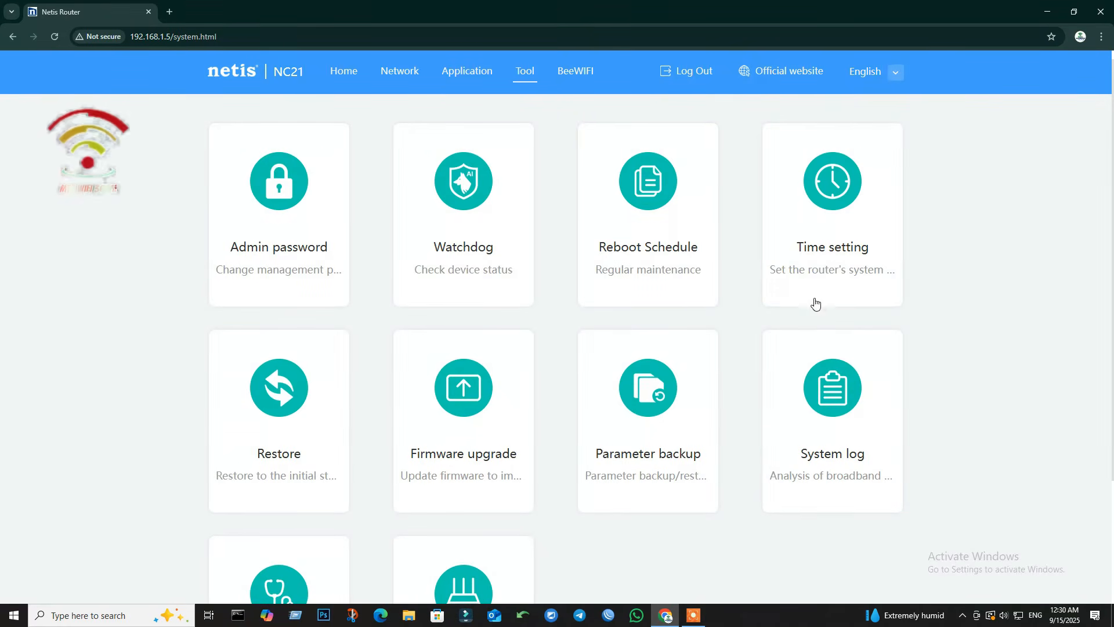
scroll(815, 313, "down", 1)
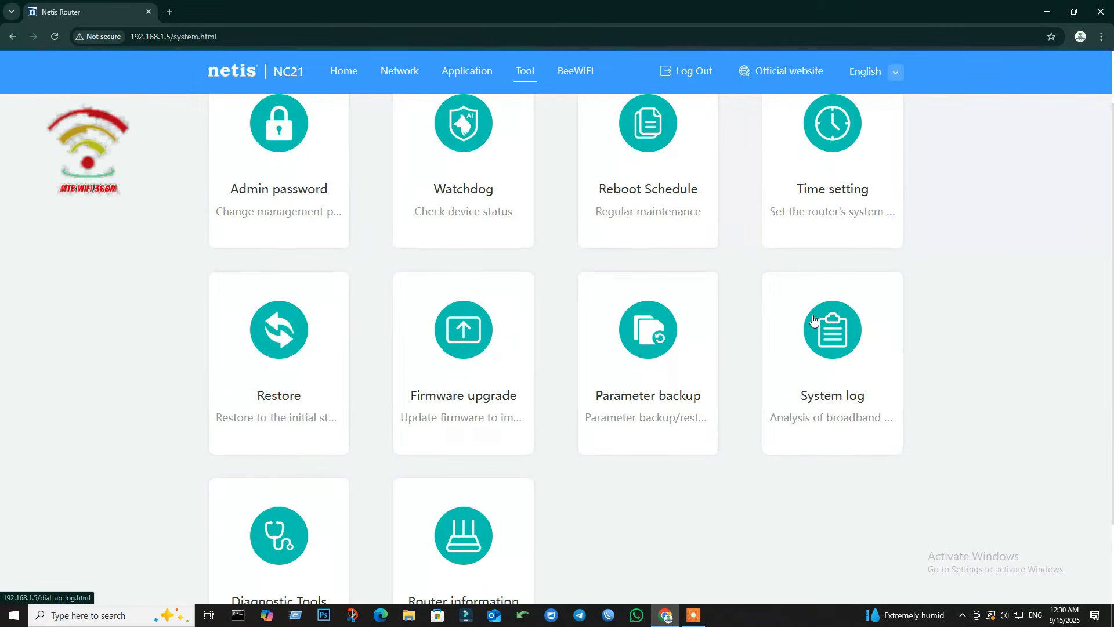
scroll(425, 424, "down", 2)
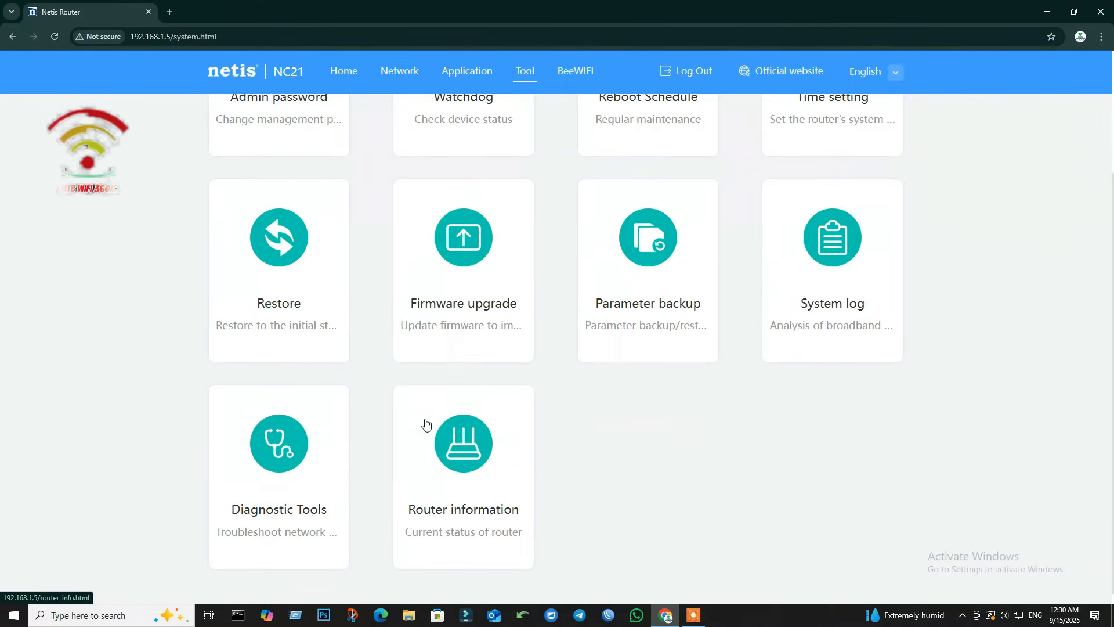
scroll(361, 277, "up", 3)
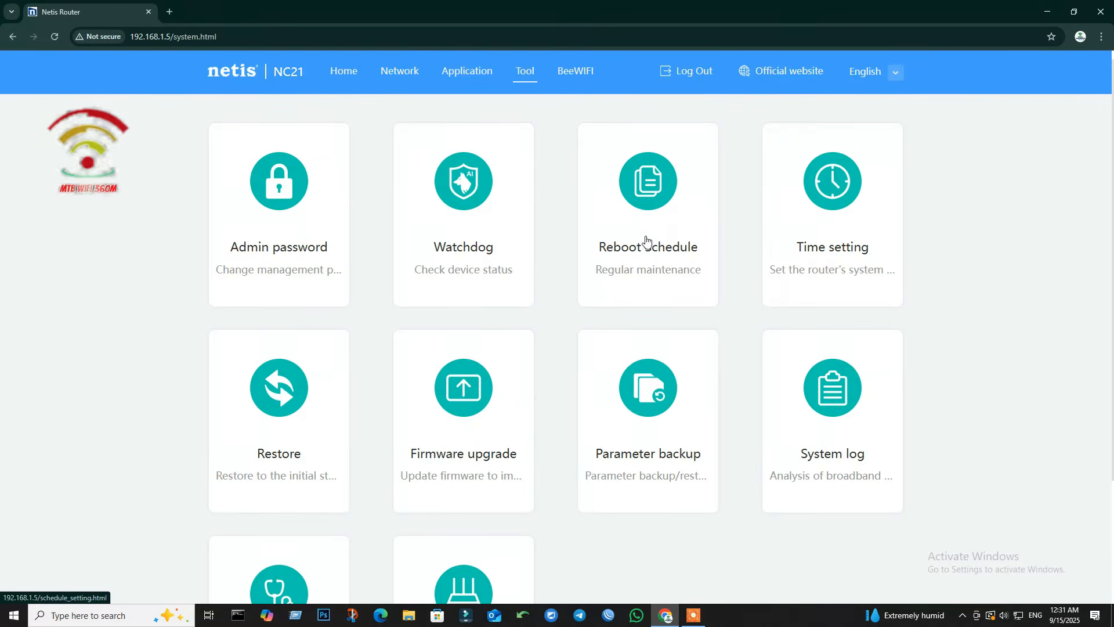
left_click(647, 232)
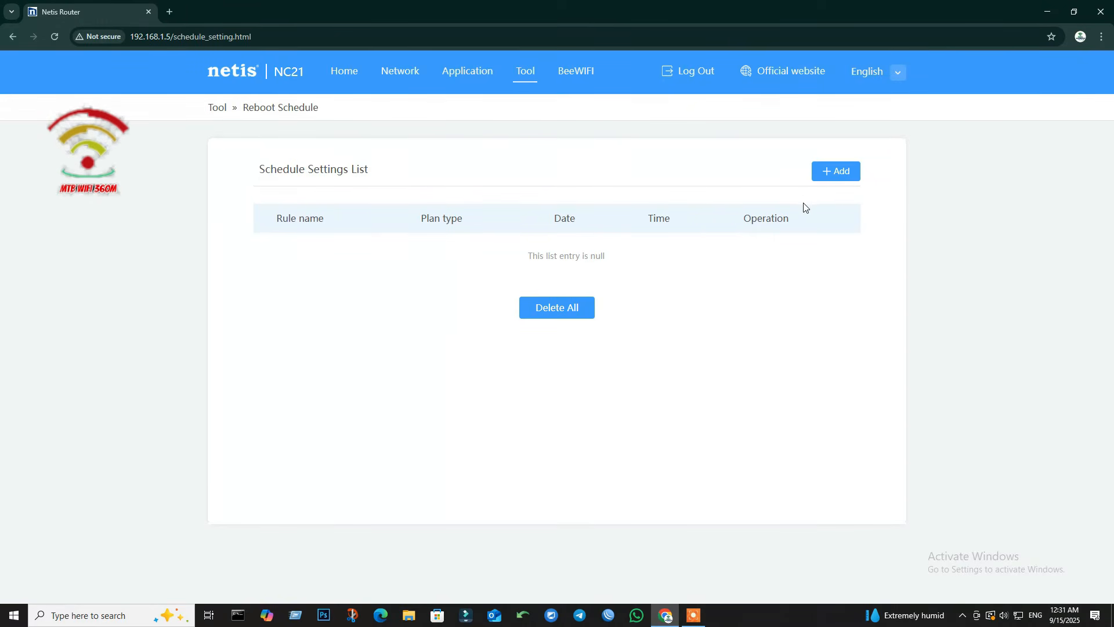
left_click(848, 174)
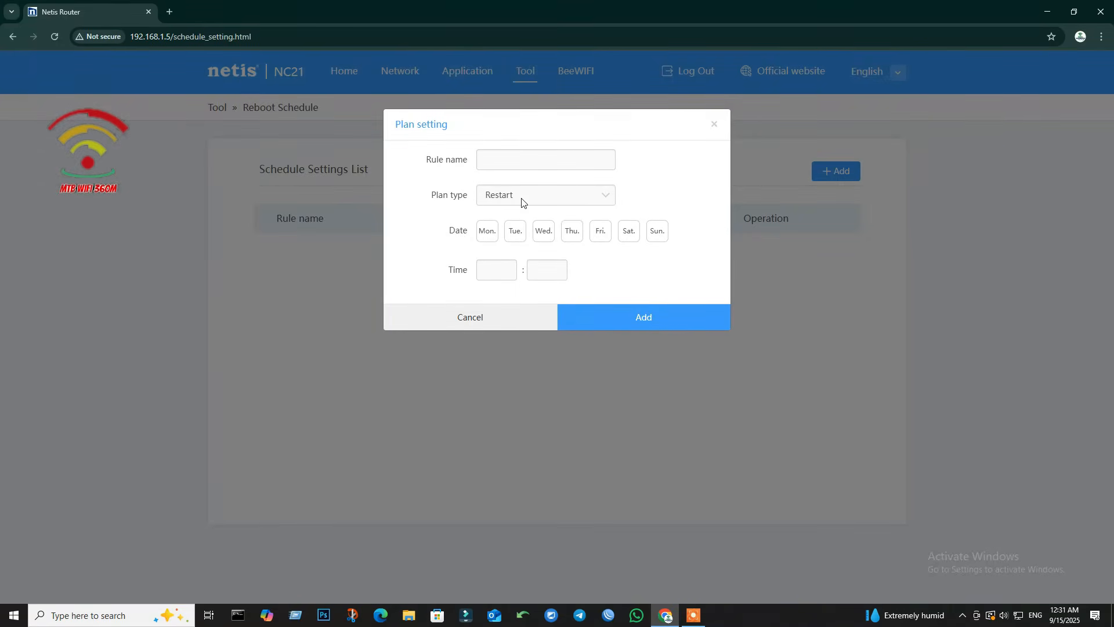
left_click(608, 196)
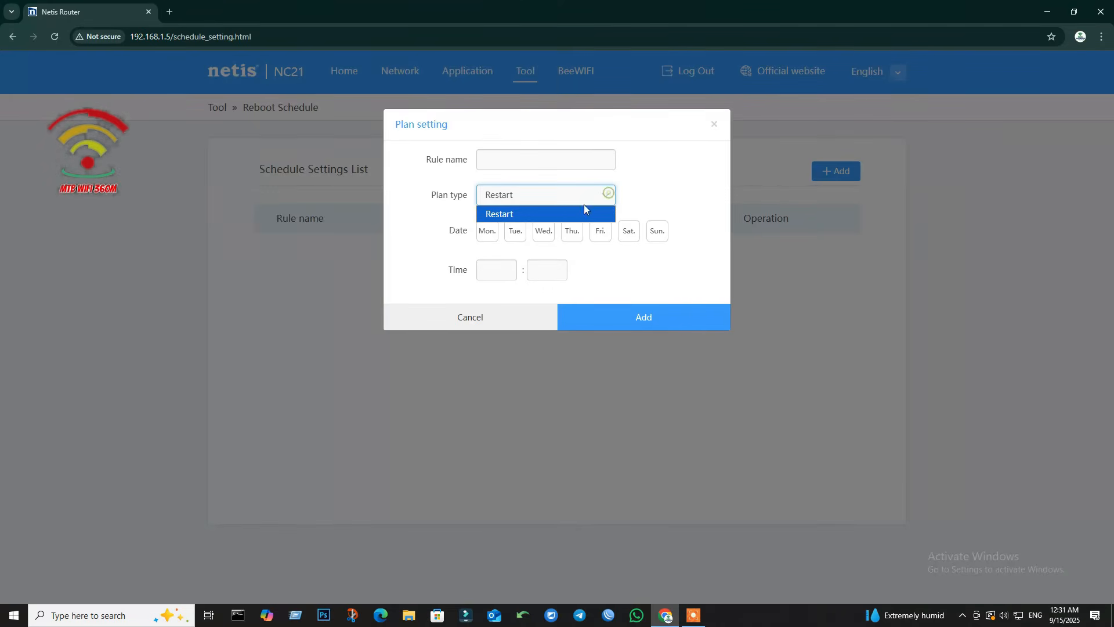
left_click(630, 269)
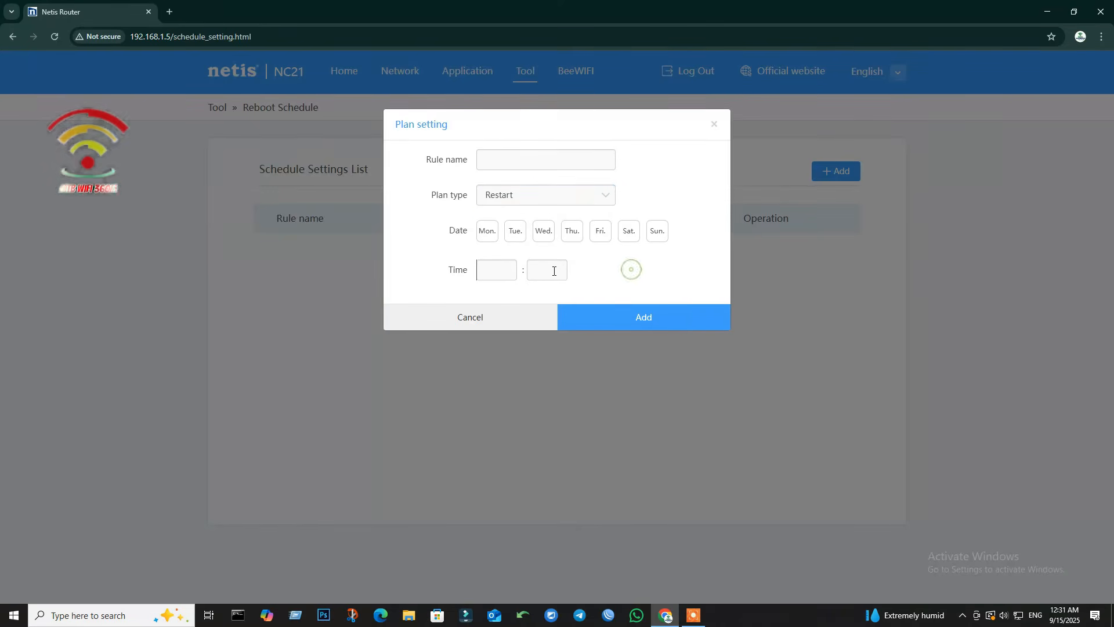
left_click(486, 270)
left_click(542, 270)
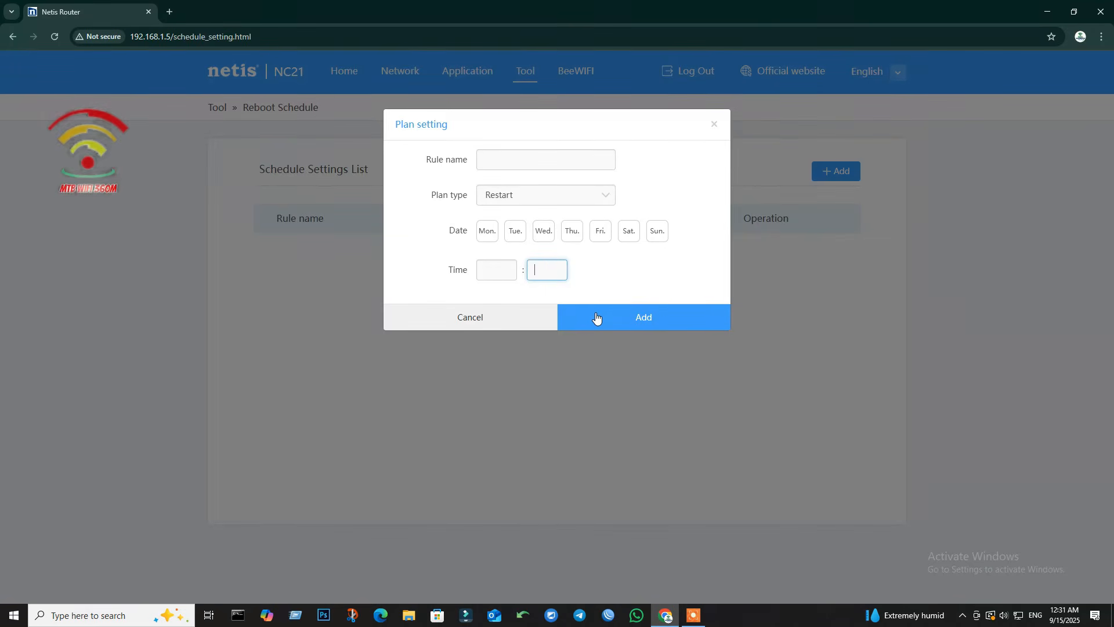
left_click(482, 317)
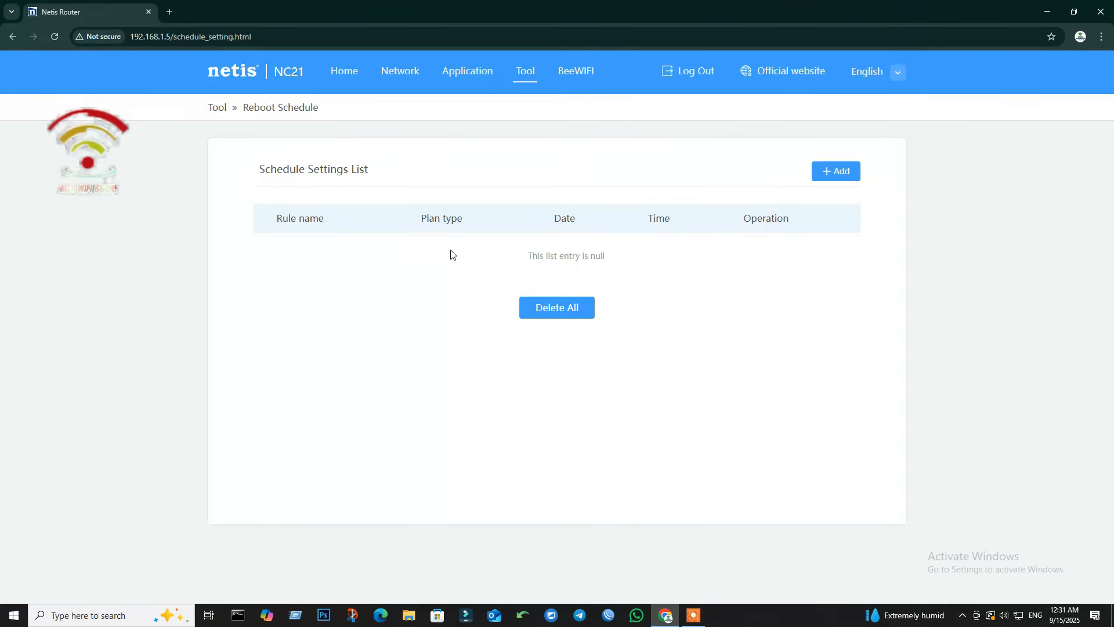
left_click(528, 72)
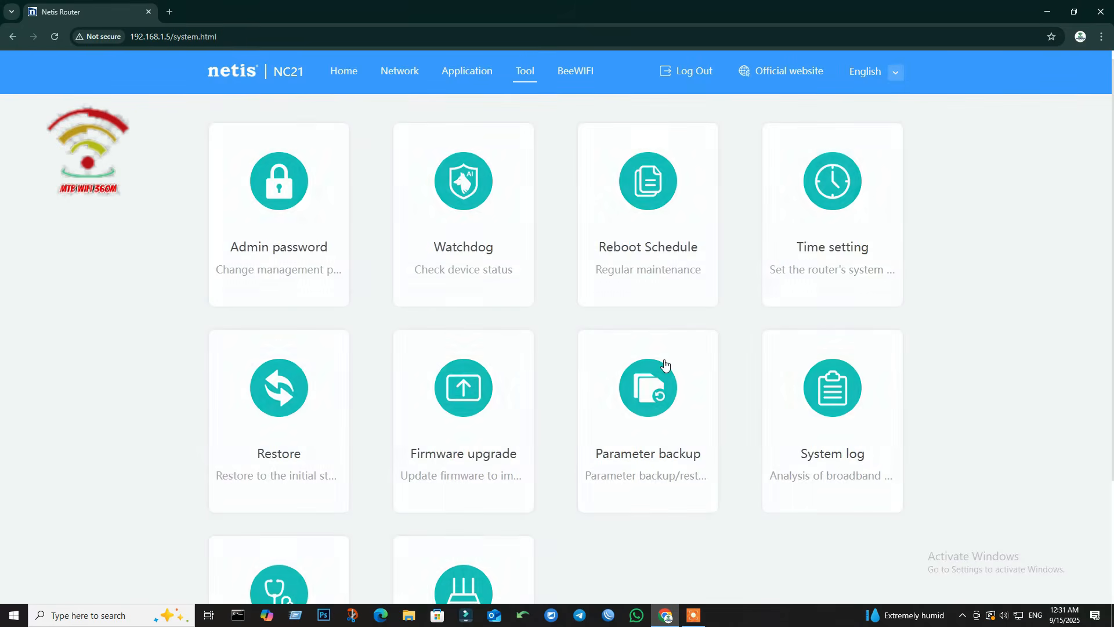
scroll(534, 374, "down", 1)
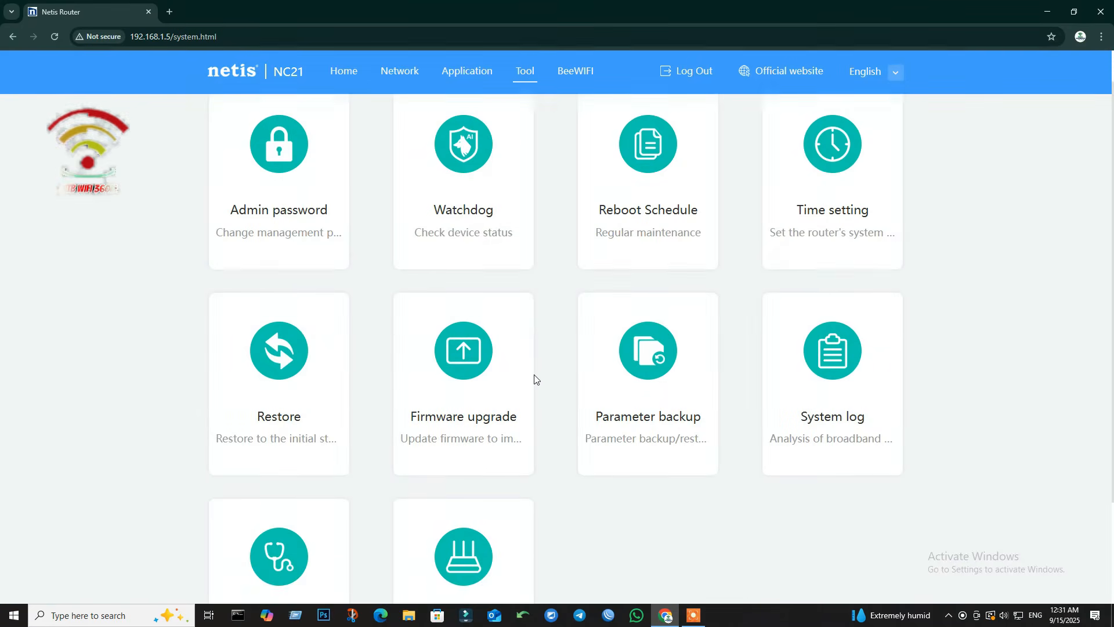
left_click(451, 369)
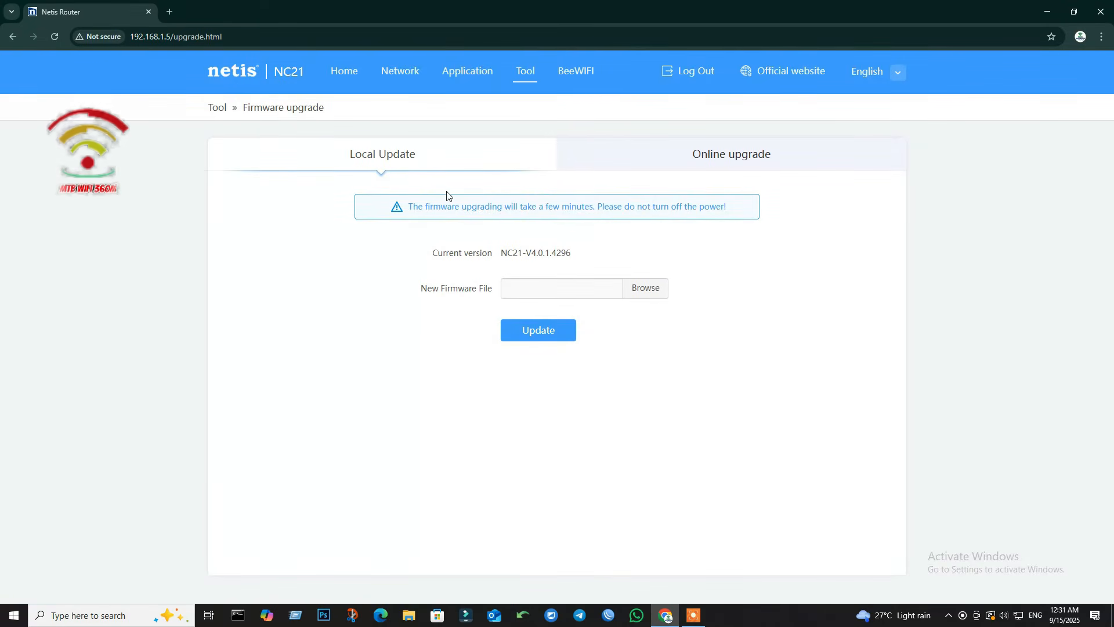
Step: Under Firmware upgrade (version NC21-V4.0.1.4296), enable automatic upgrade to the latest firmware in Online upgrade
triple_click(424, 253)
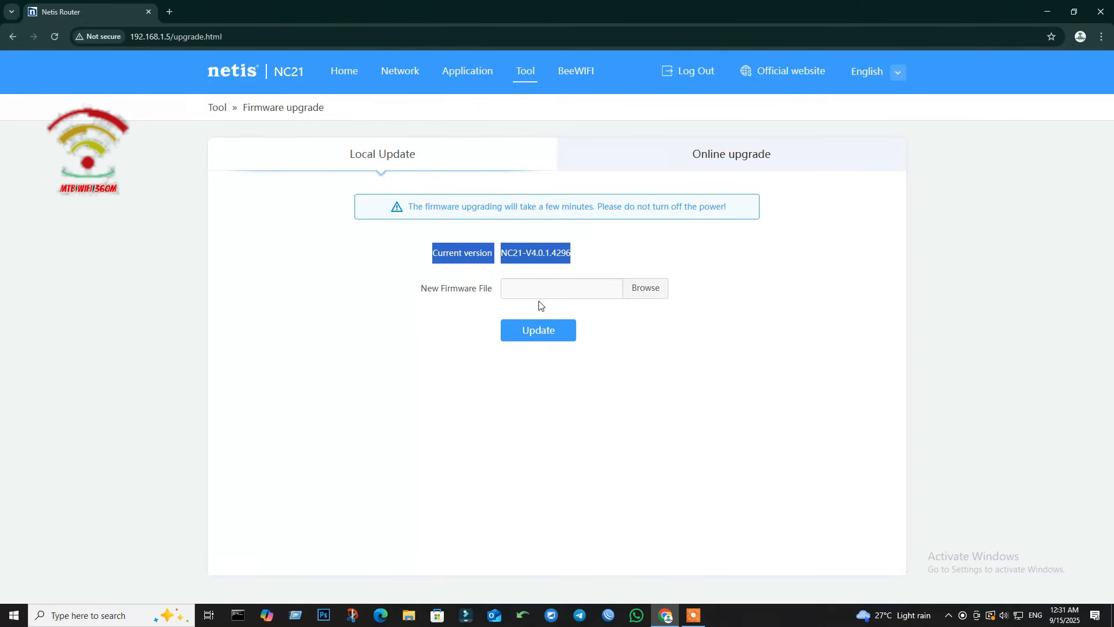
left_click(646, 290)
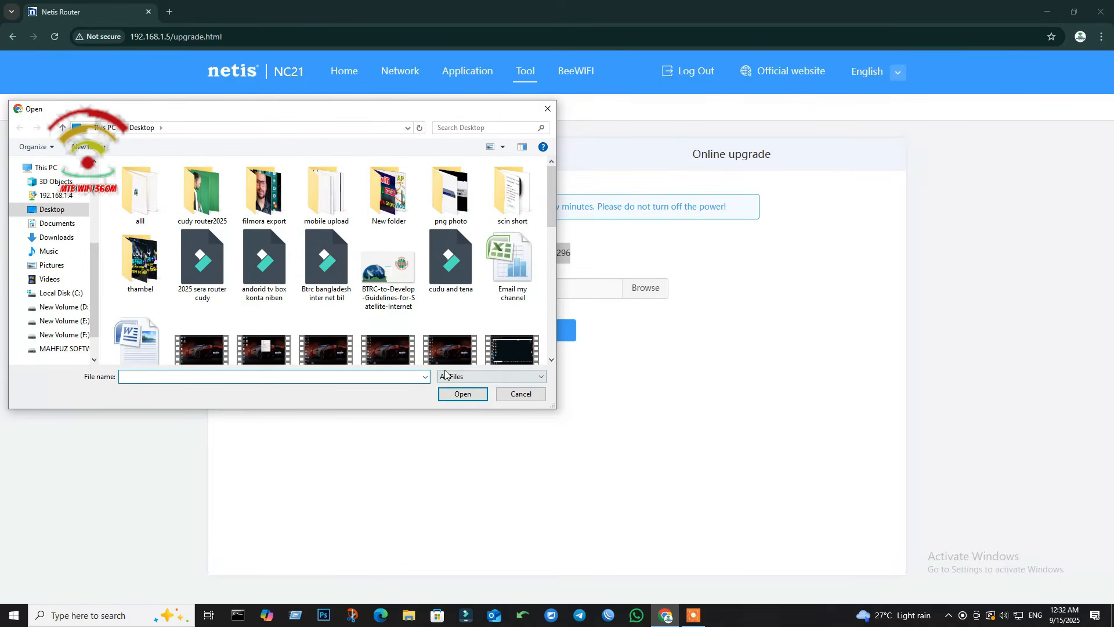
left_click(547, 108)
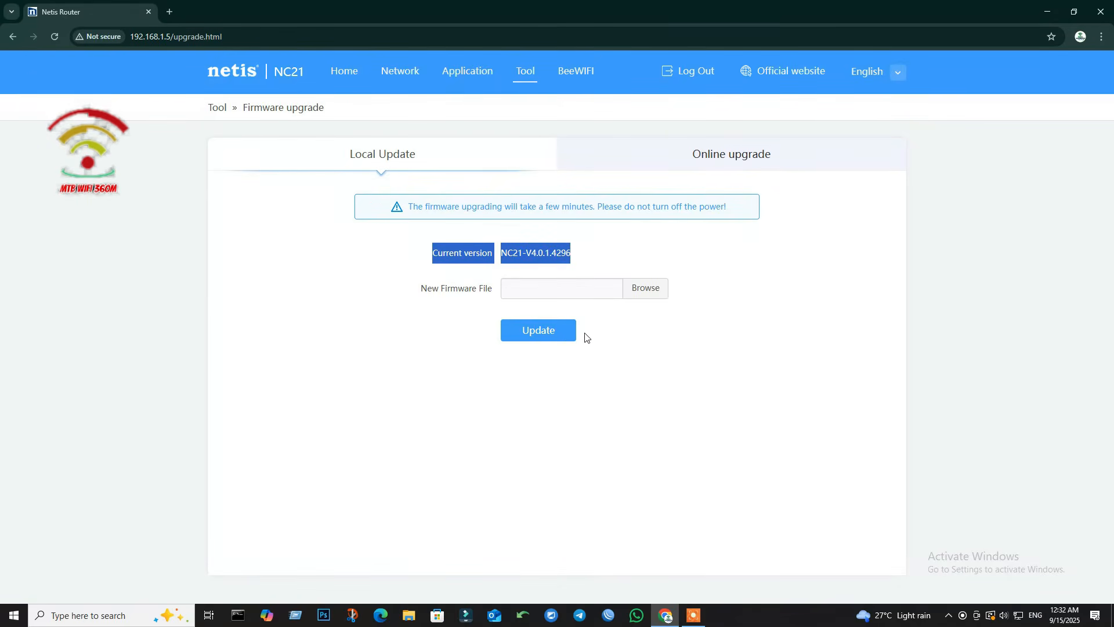
left_click(719, 159)
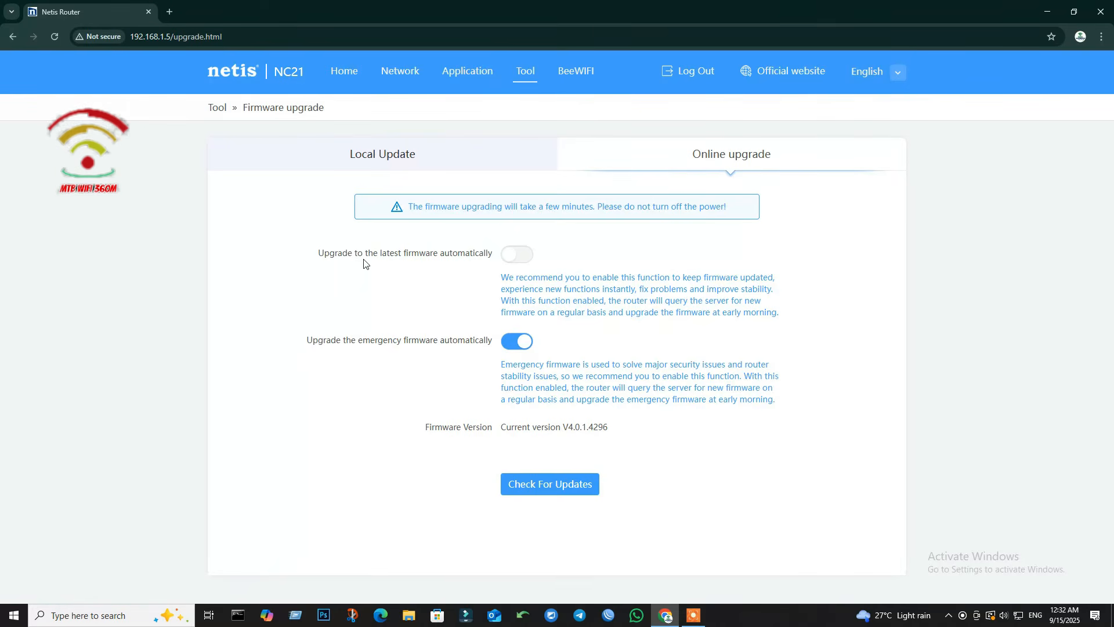
left_click(517, 256)
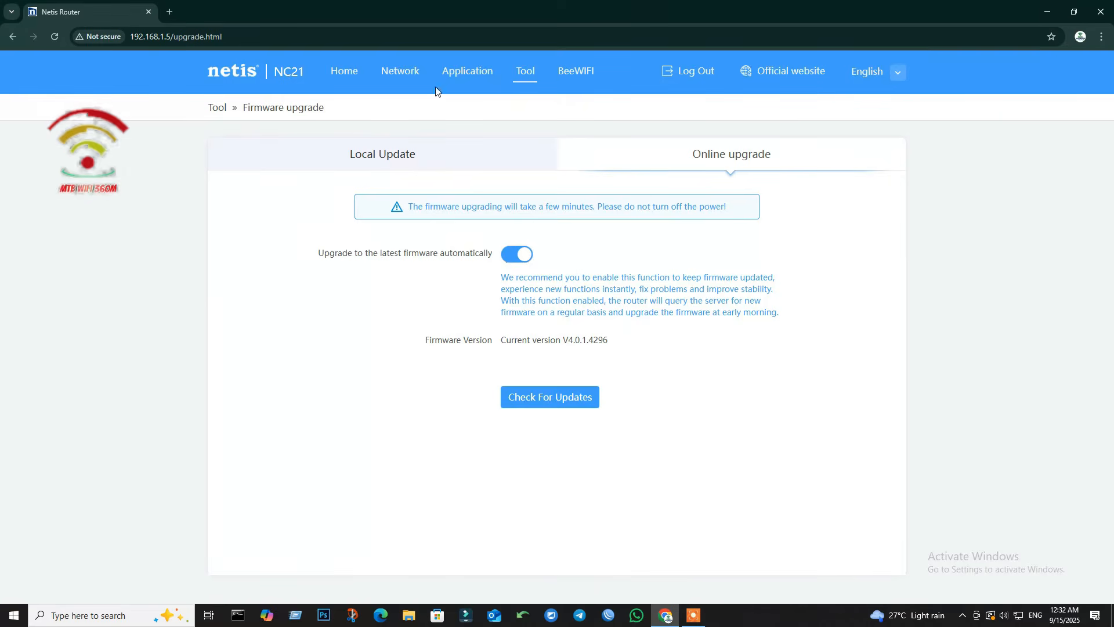
left_click(524, 71)
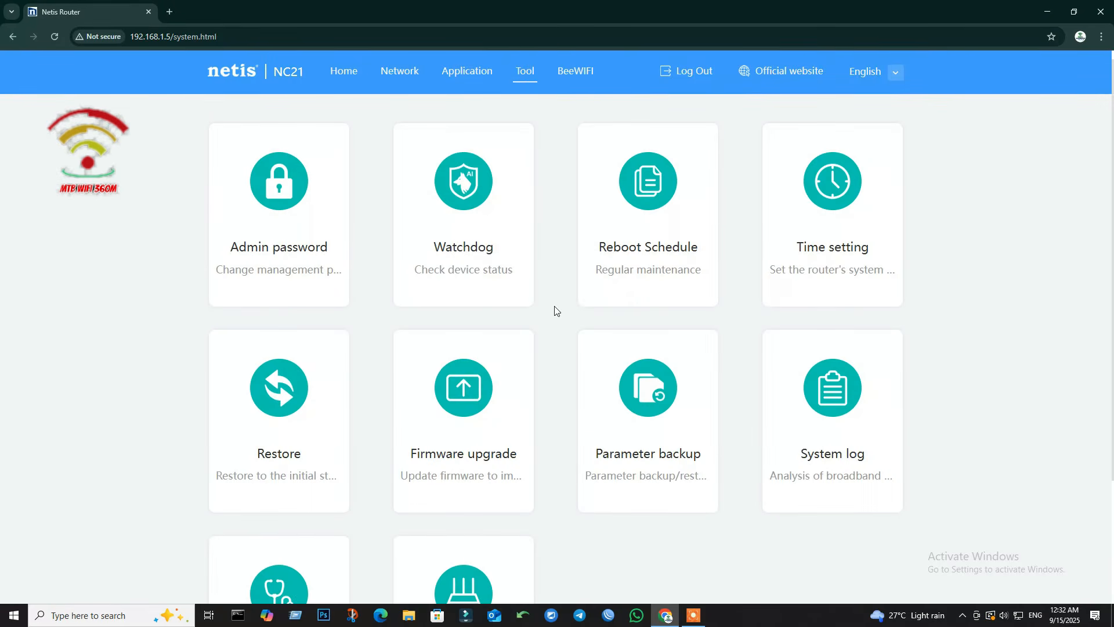
Step: In Admin password, enter a new password and its confirmation and try saving
scroll(517, 332, "down", 1)
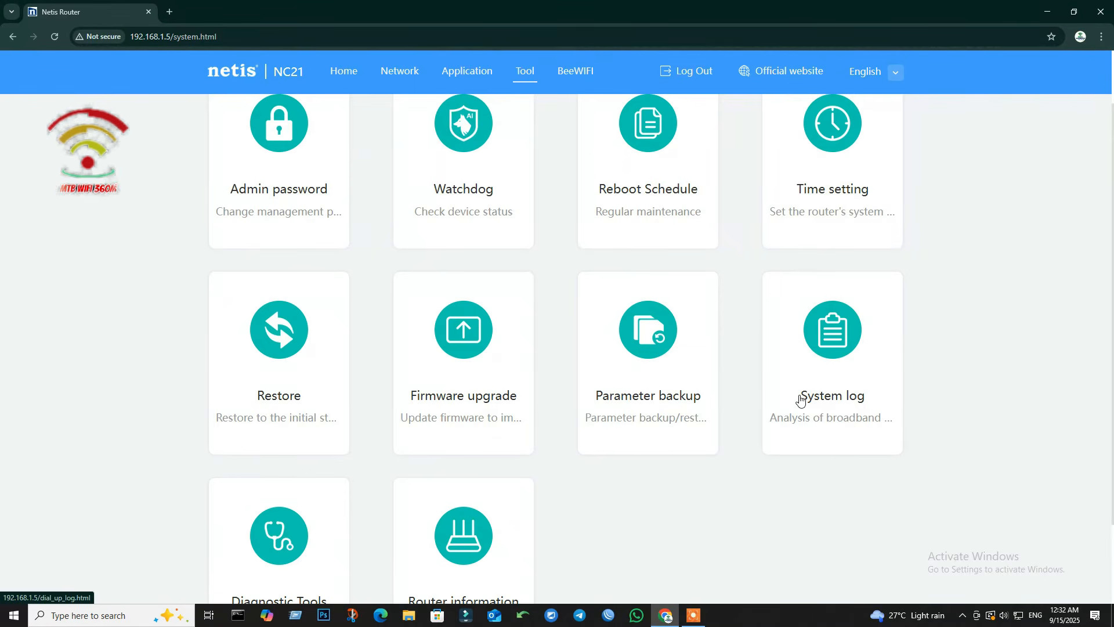
scroll(798, 399, "down", 2)
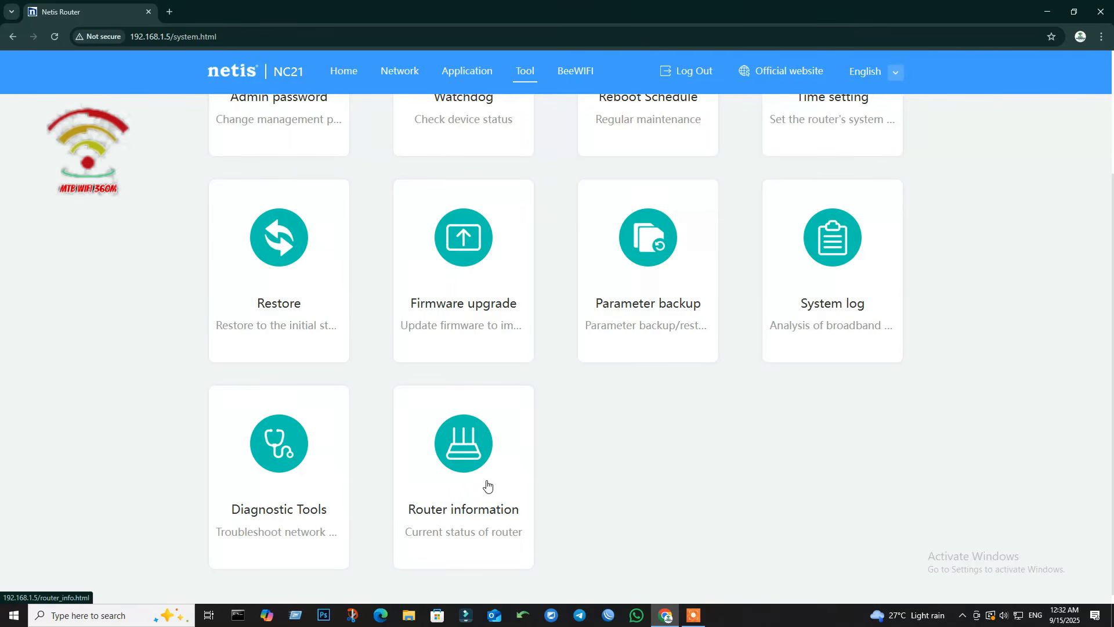
scroll(454, 435, "up", 3)
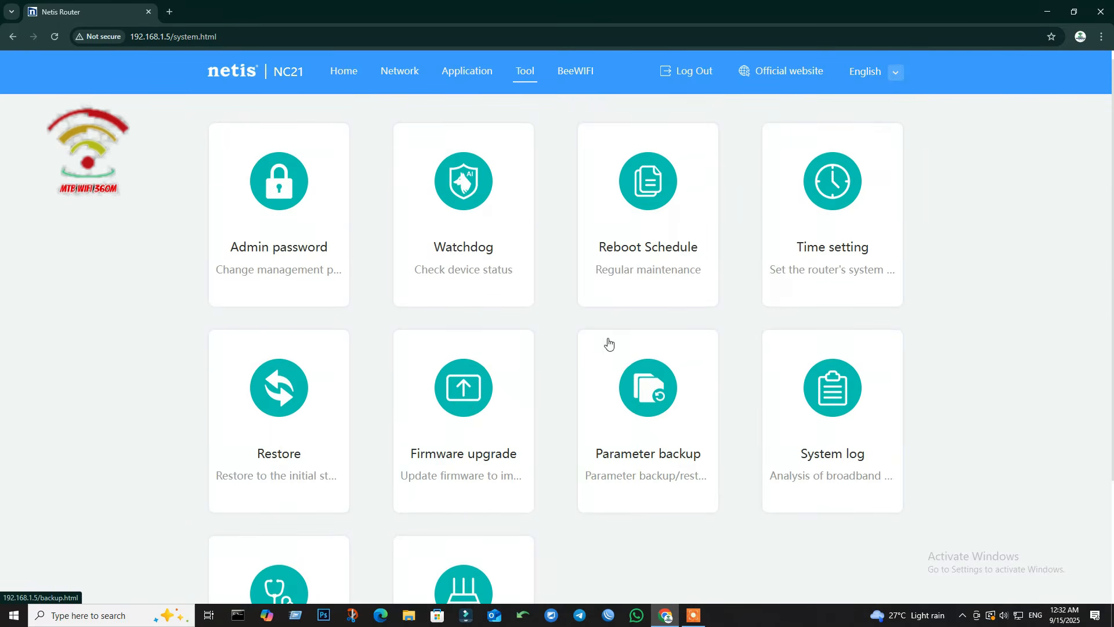
left_click(282, 178)
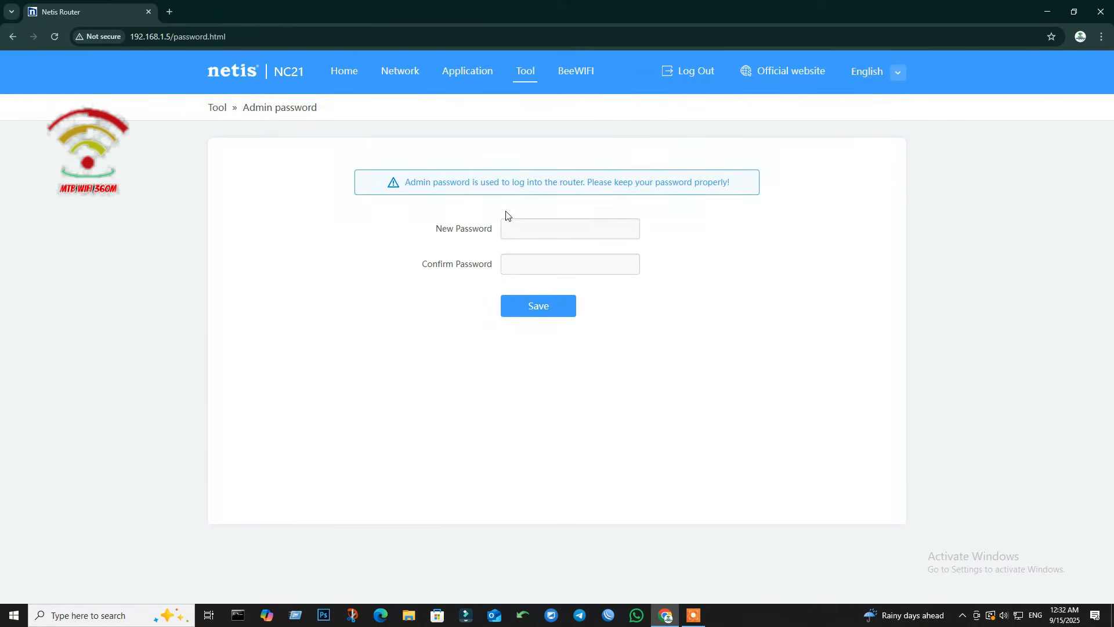
left_click(545, 227)
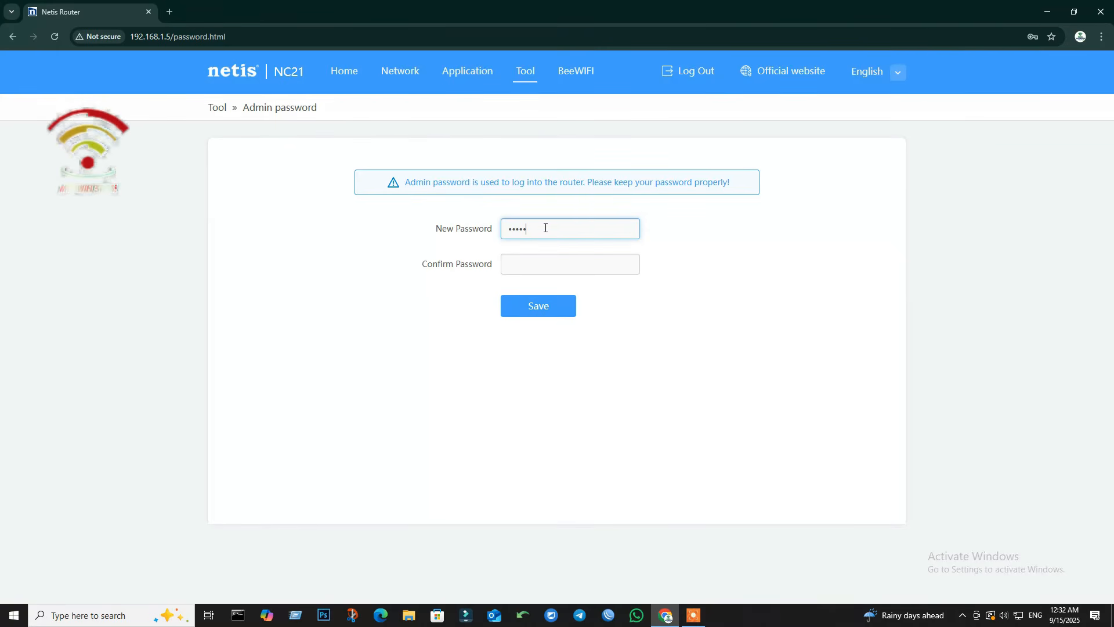
left_click(522, 266)
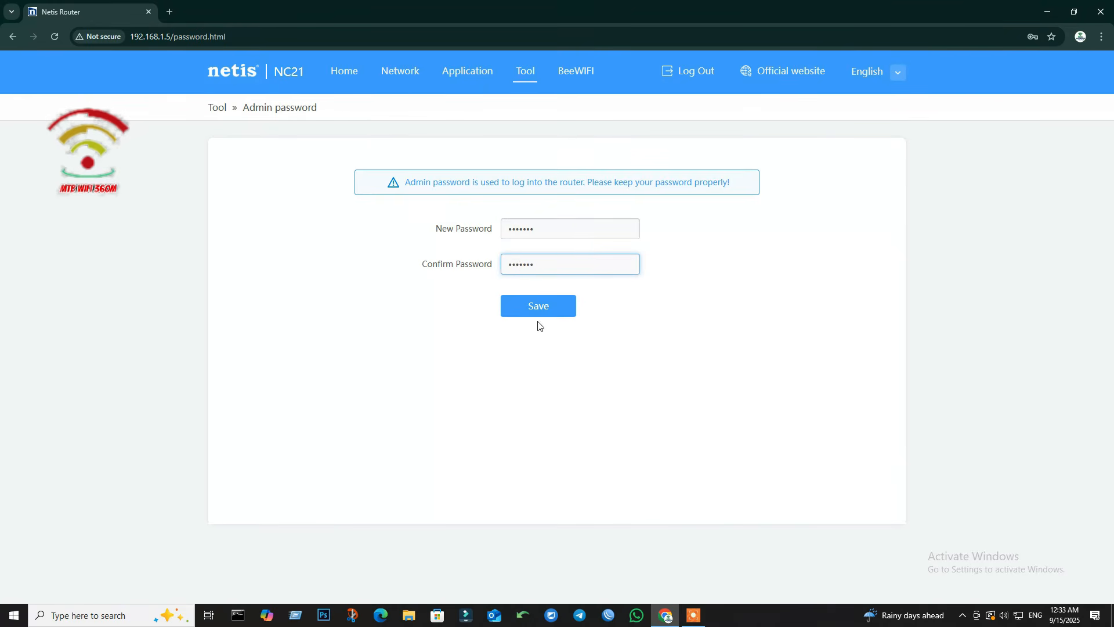
left_click(537, 302)
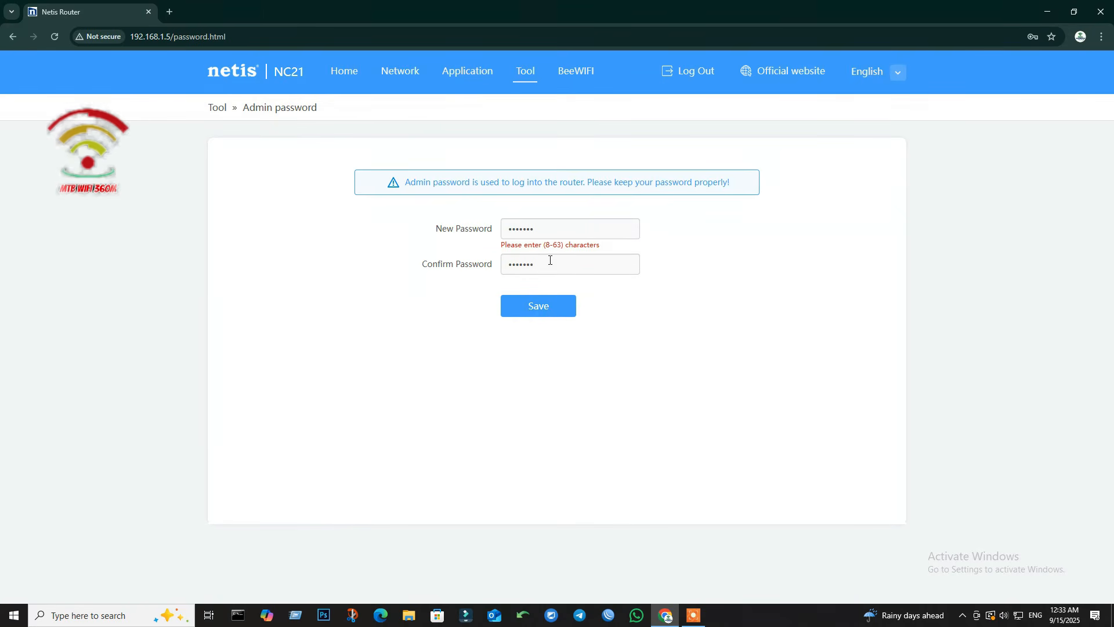
Step: Lengthen both password entries to eight characters, save, and reload to the login page
left_click(550, 230)
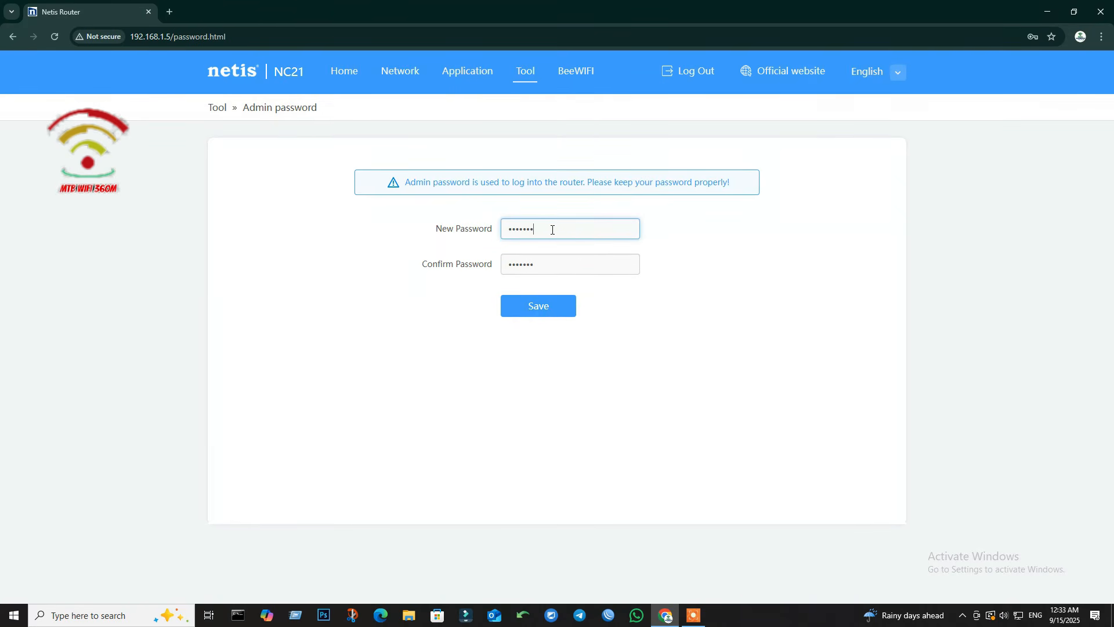
type("1")
left_click(547, 261)
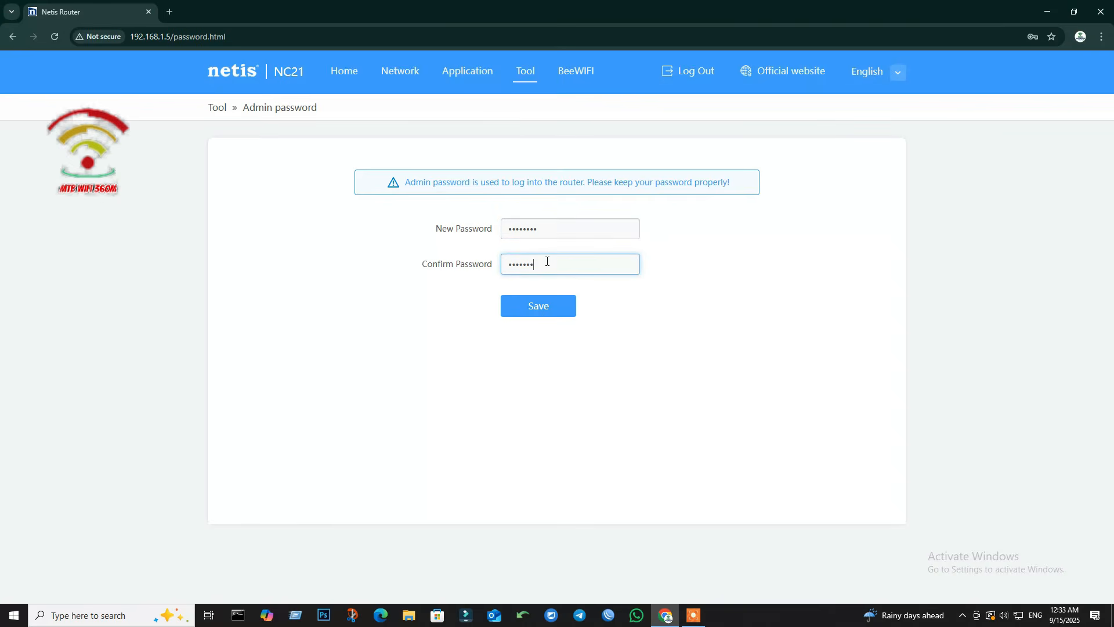
type("1")
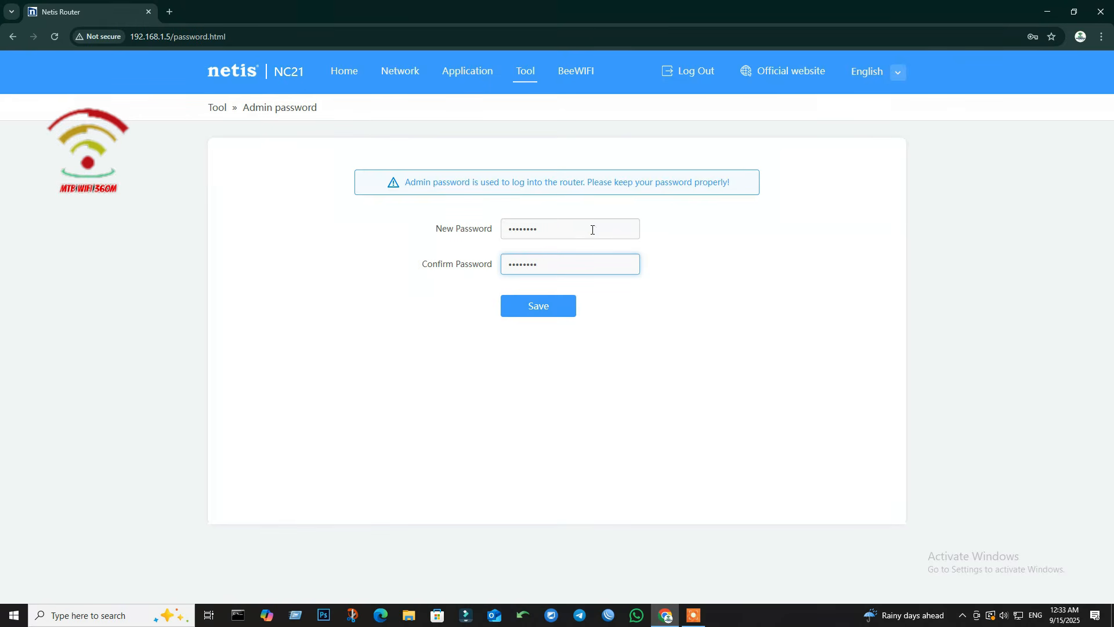
left_click(554, 313)
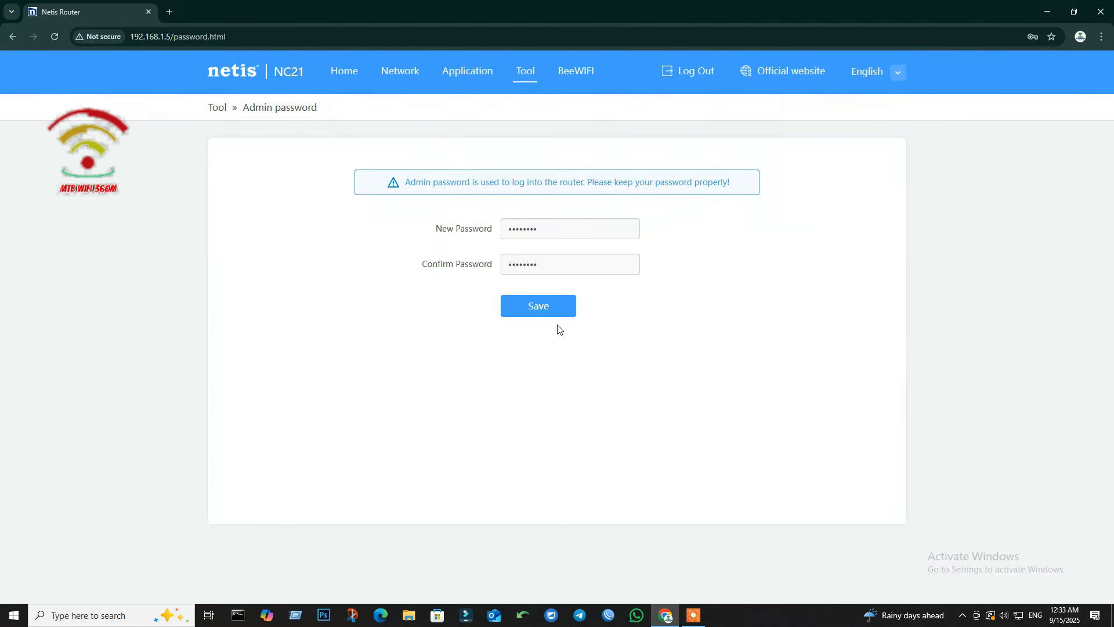
left_click(56, 38)
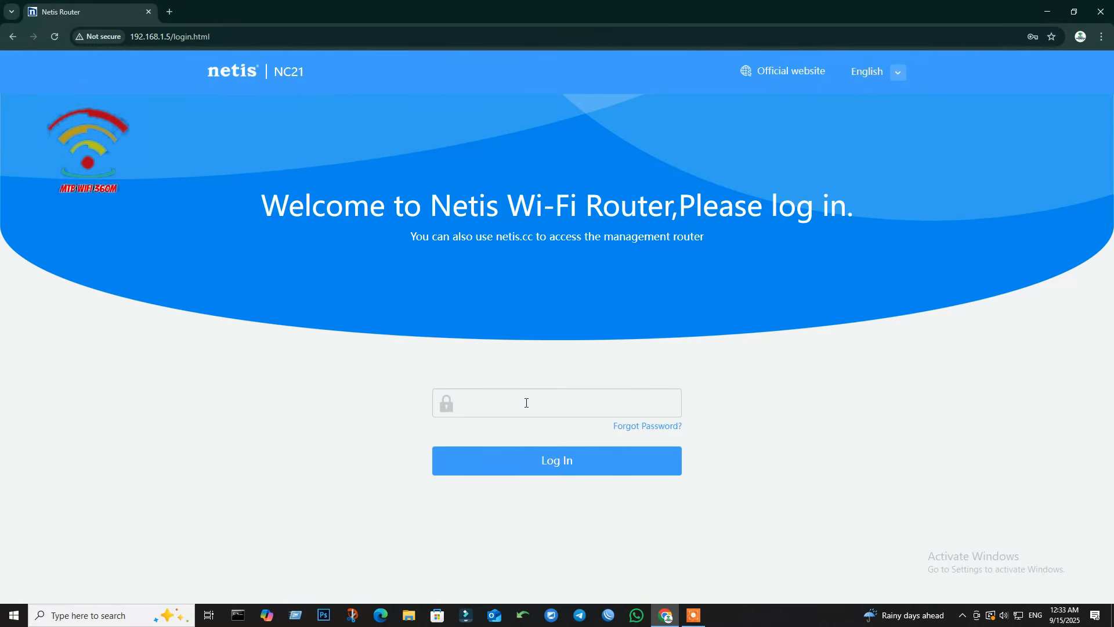
Step: Log back in with the new admin password and open the Tools features page
left_click(527, 402)
type("a")
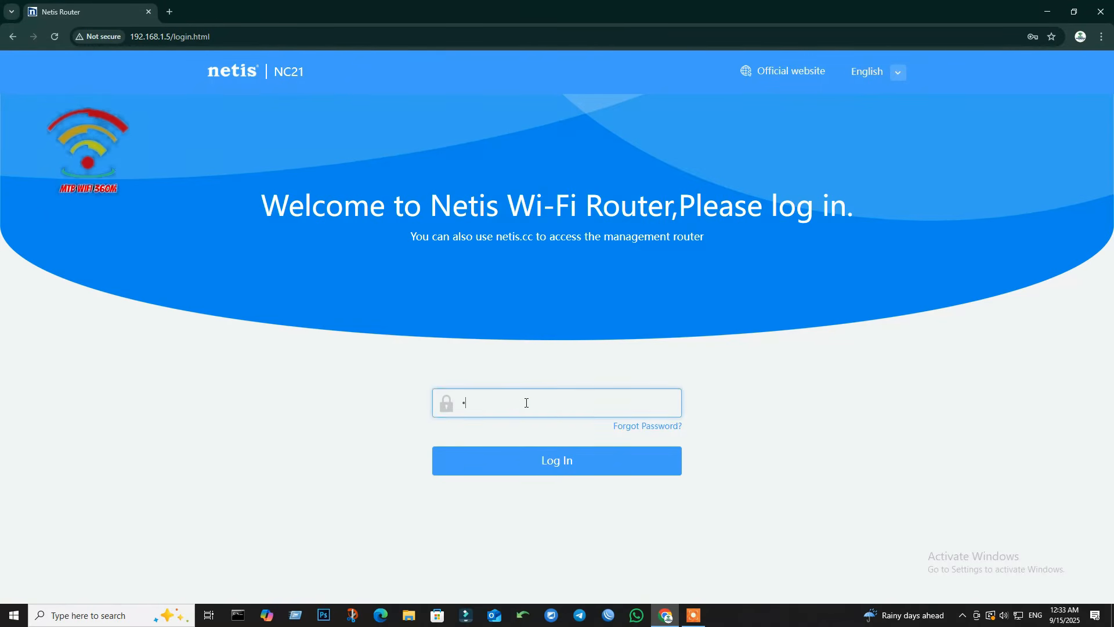
type("dm")
left_click(576, 464)
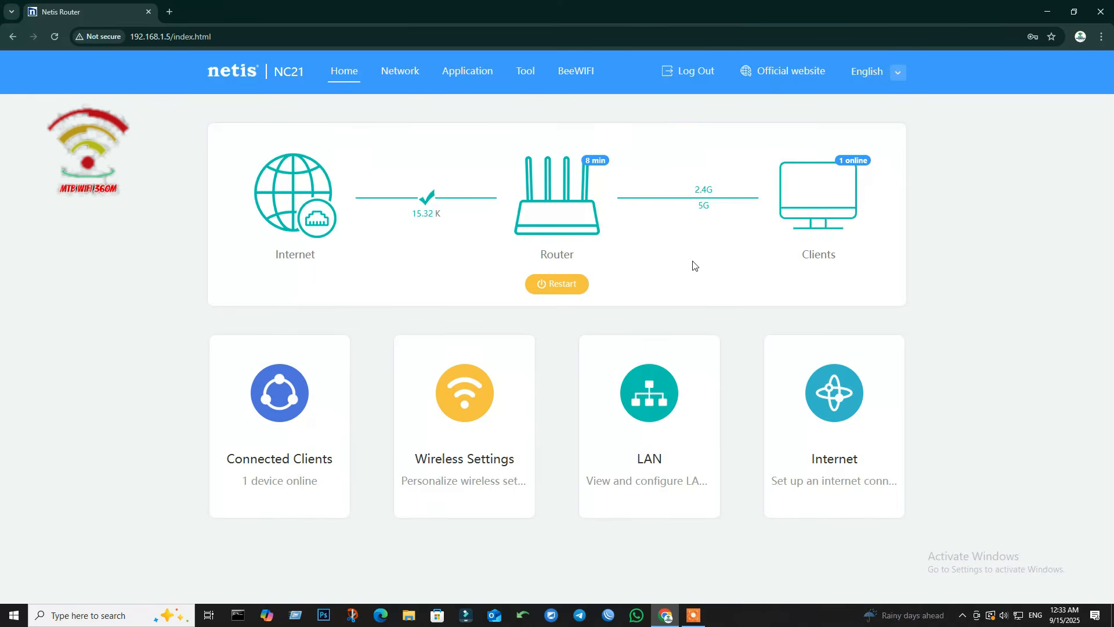
left_click(533, 76)
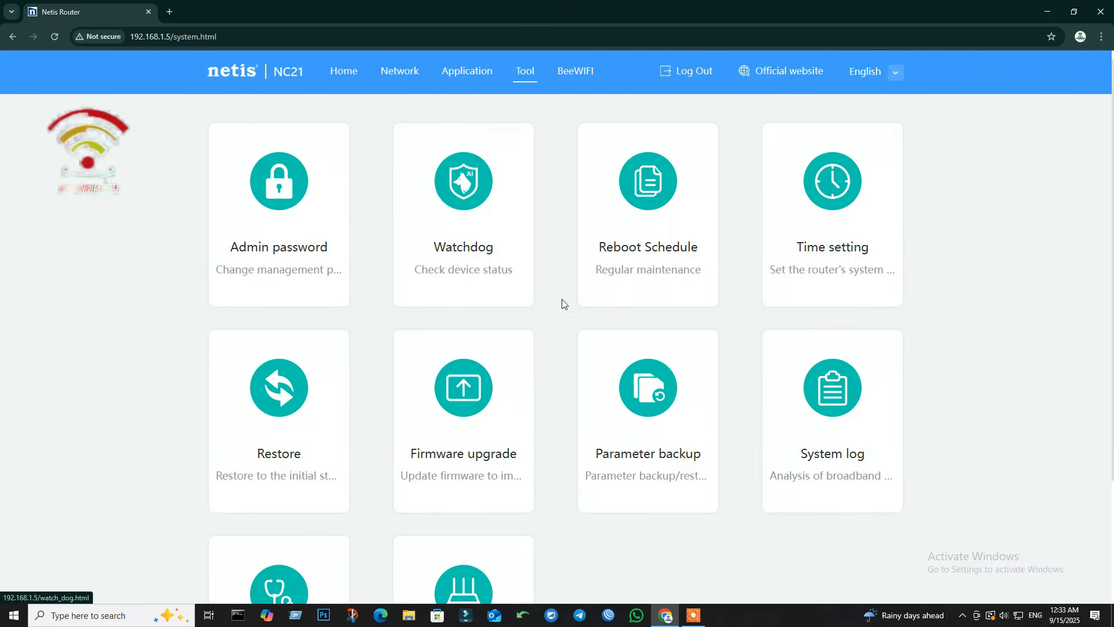
scroll(395, 443, "down", 3)
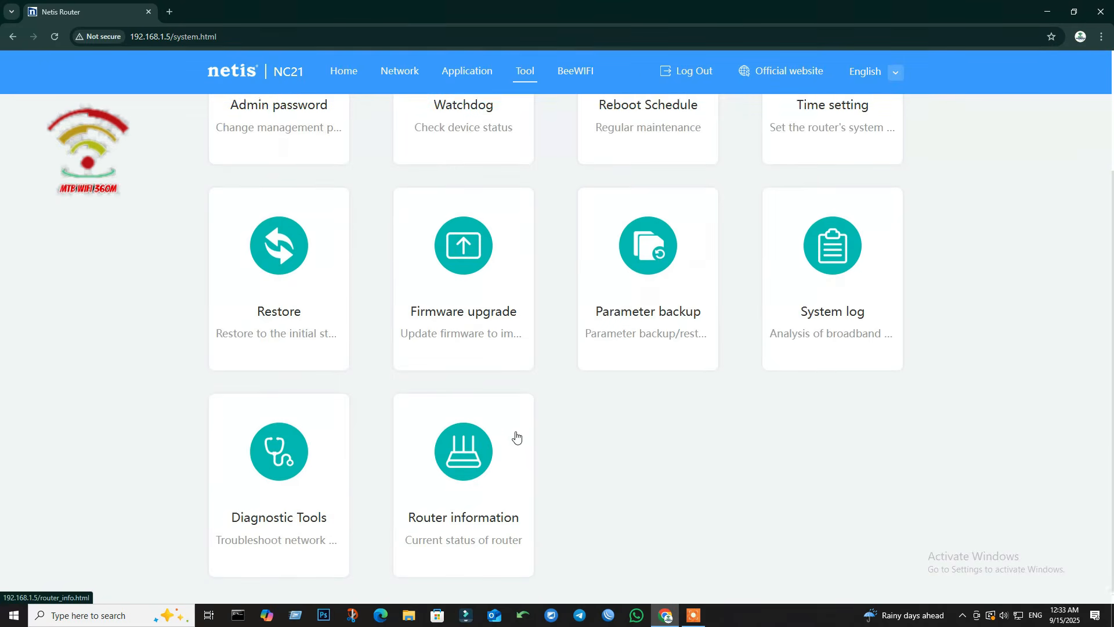
scroll(516, 436, "up", 3)
scroll(385, 341, "down", 2)
scroll(383, 341, "up", 2)
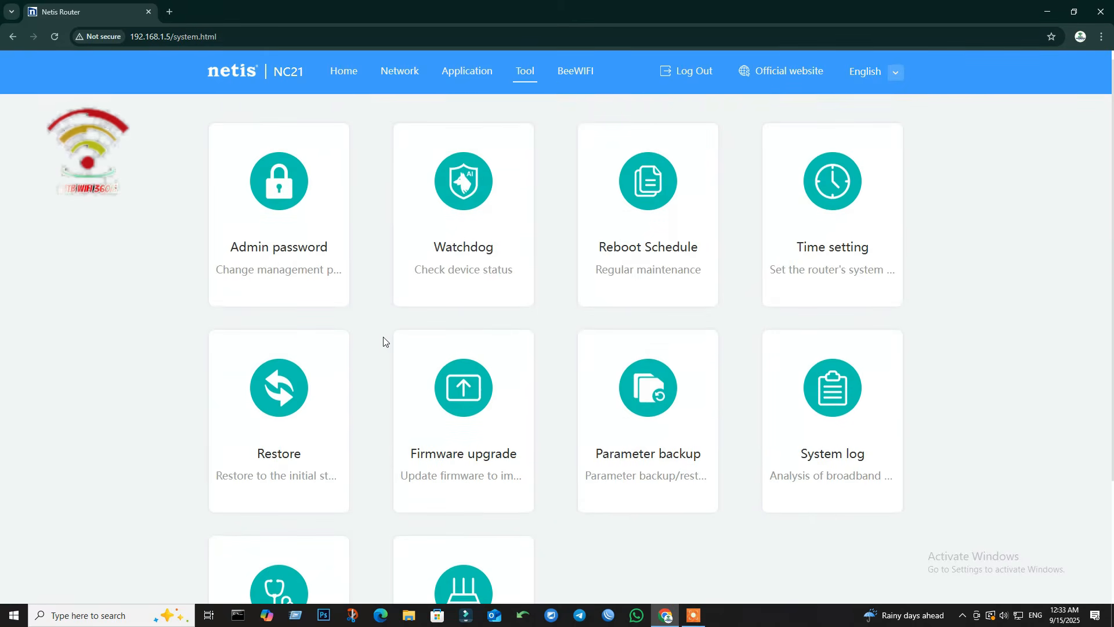
scroll(638, 262, "down", 2)
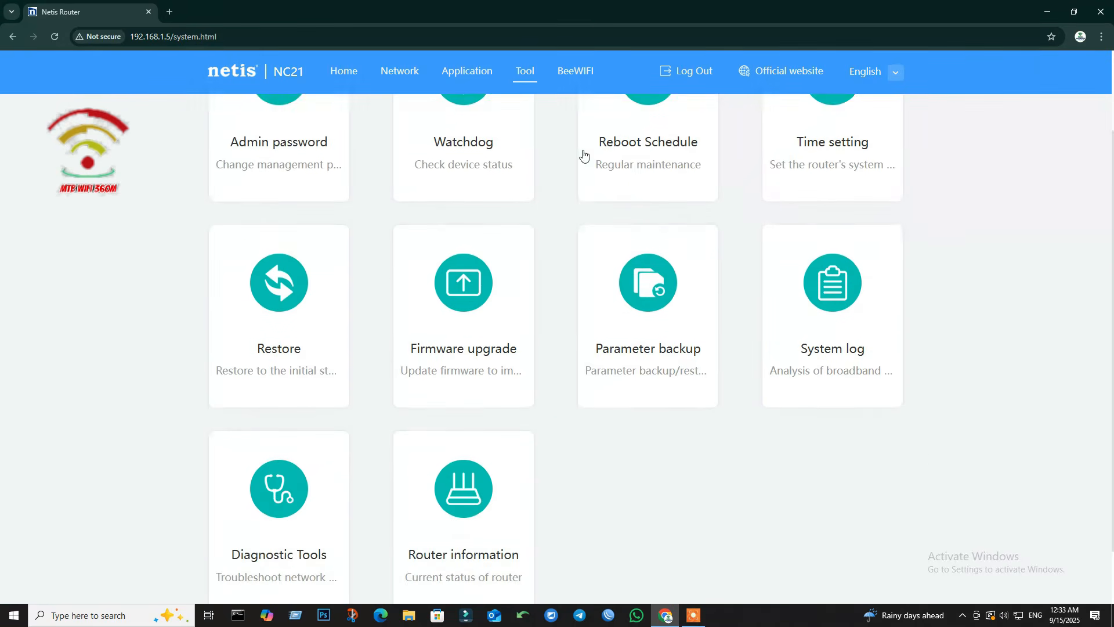
left_click(577, 72)
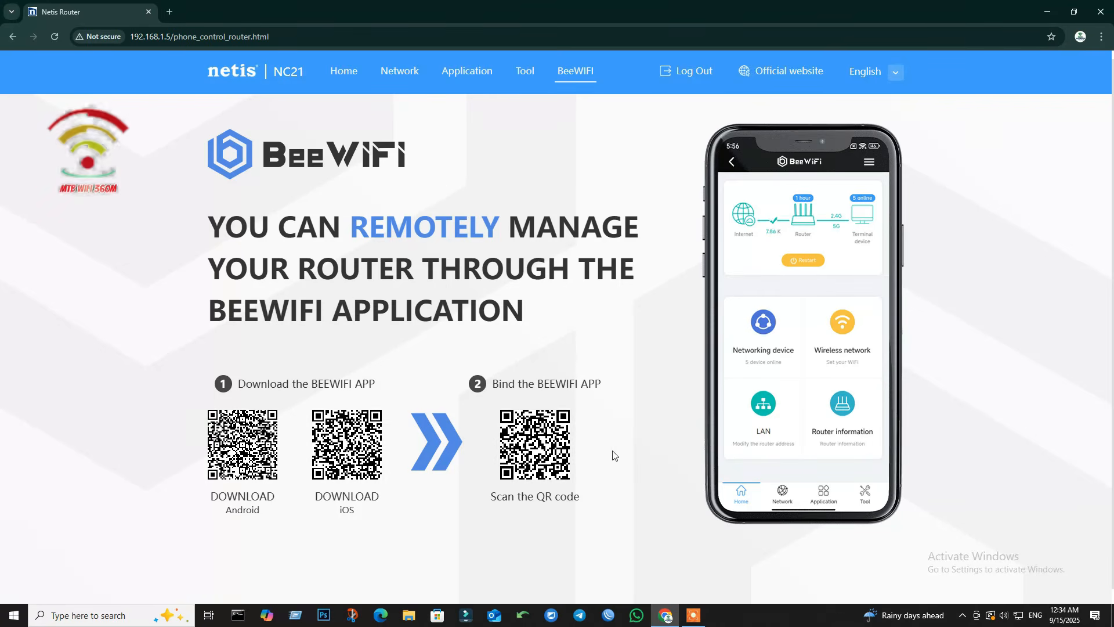
left_click(522, 80)
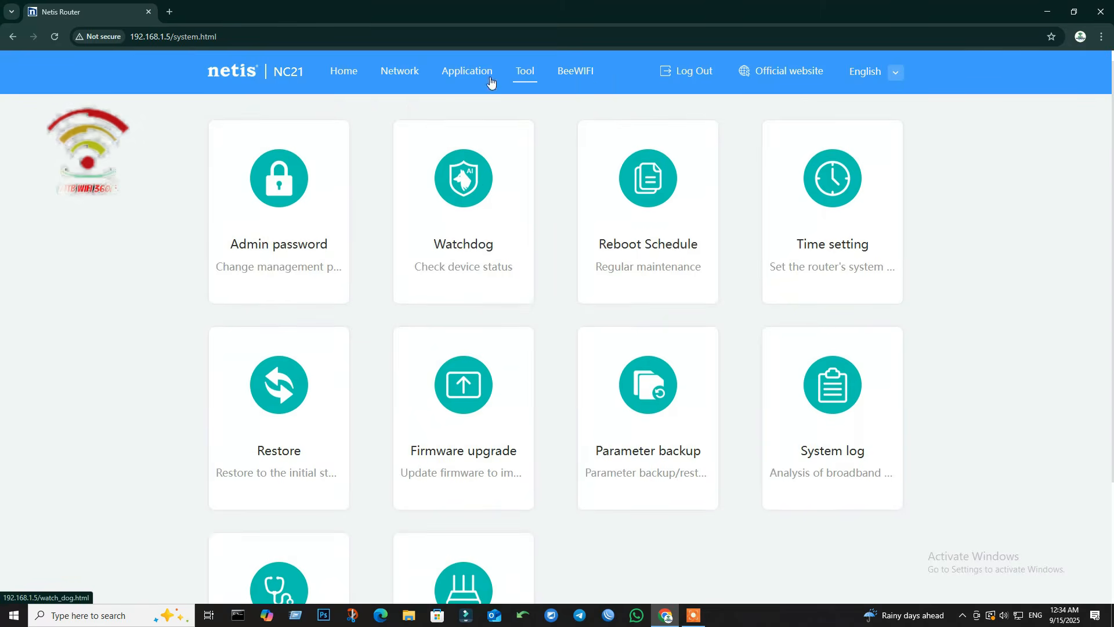
Step: Check the Dynamic DNS page and the PPPoE username and password fields, then go Home
left_click(473, 72)
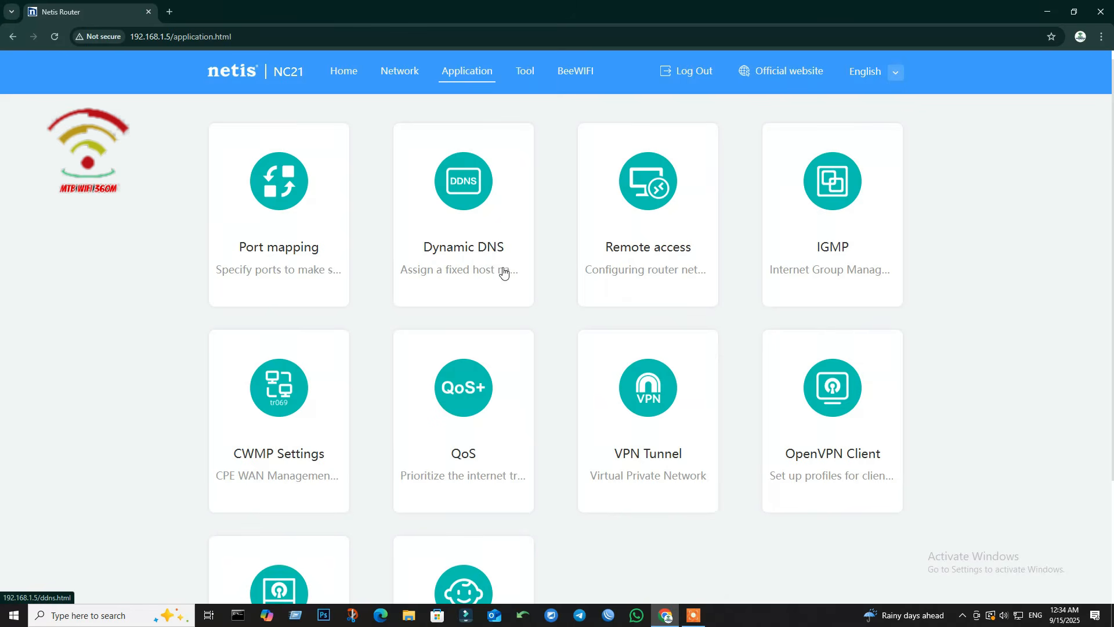
left_click(454, 223)
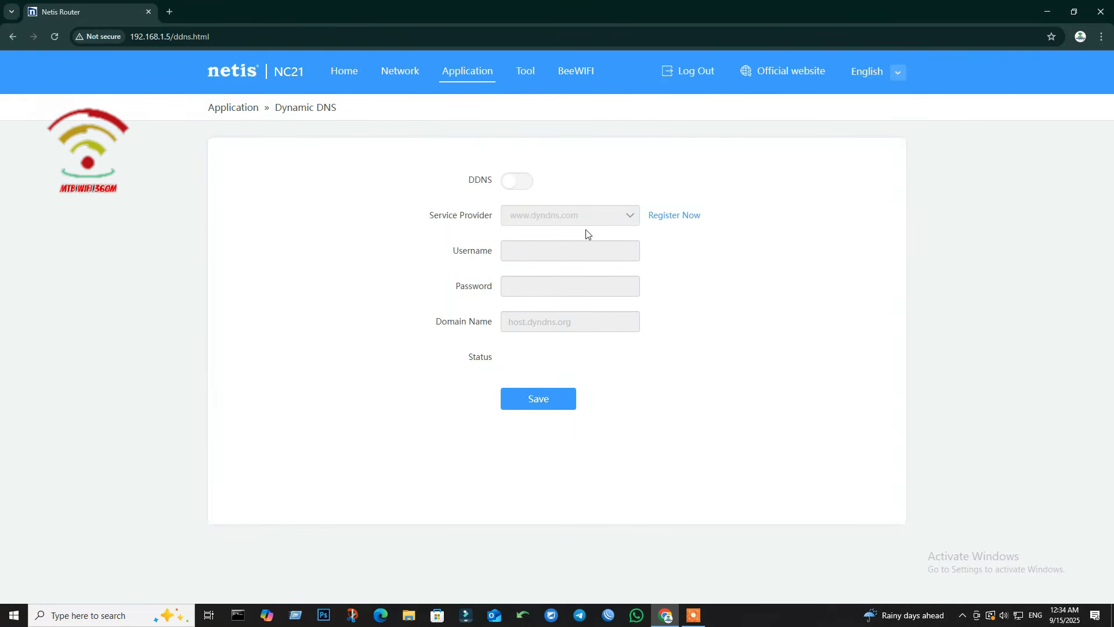
left_click(416, 83)
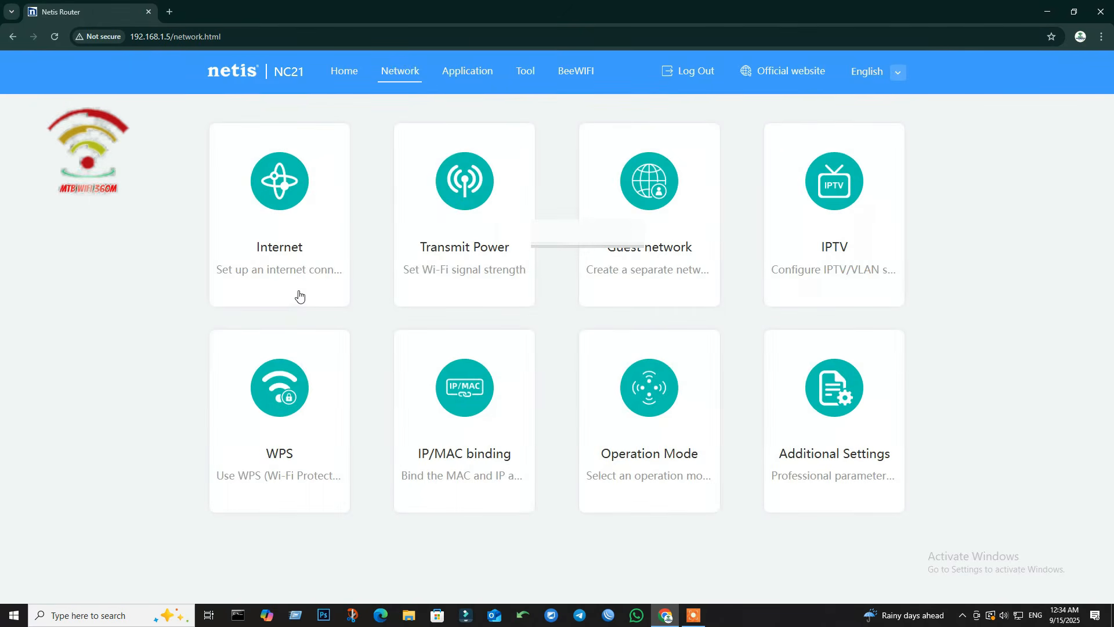
left_click(279, 226)
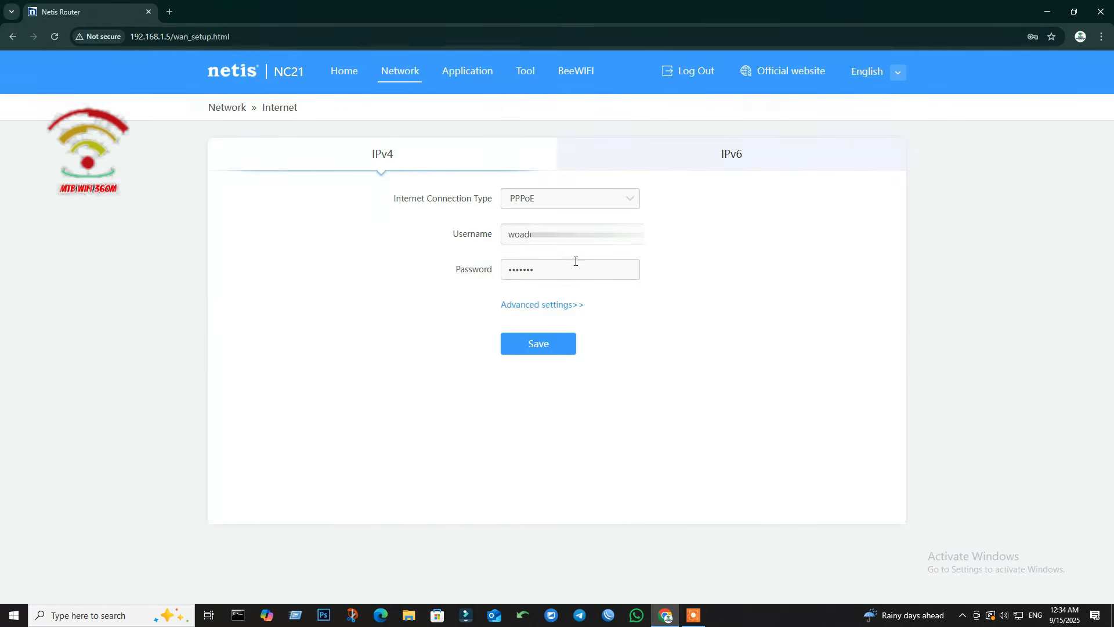
left_click_drag(642, 234, 484, 236)
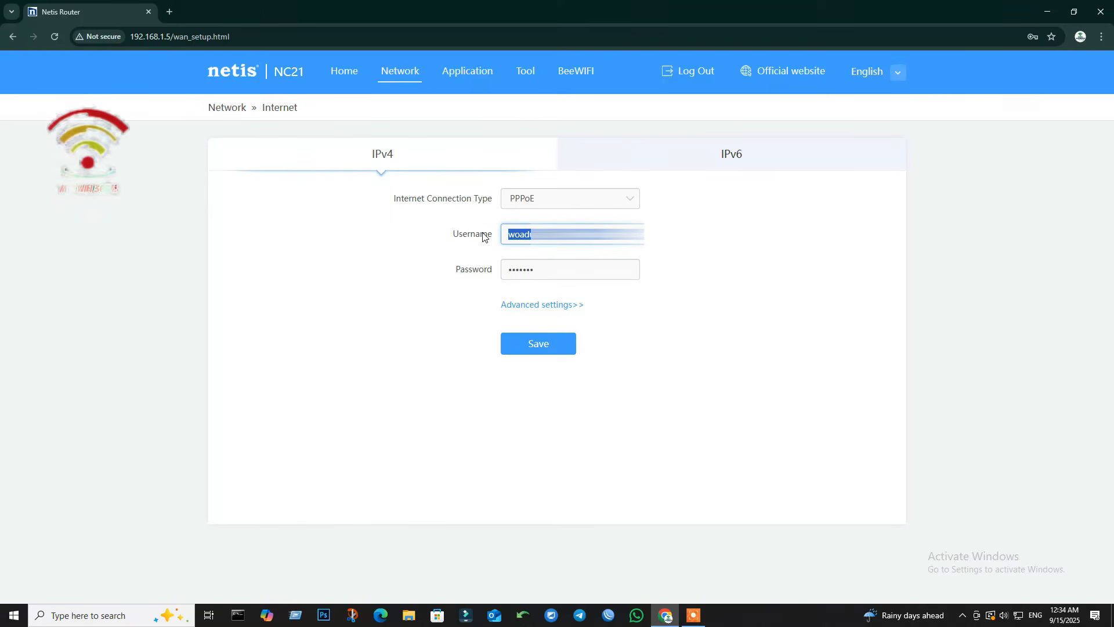
double_click(562, 271)
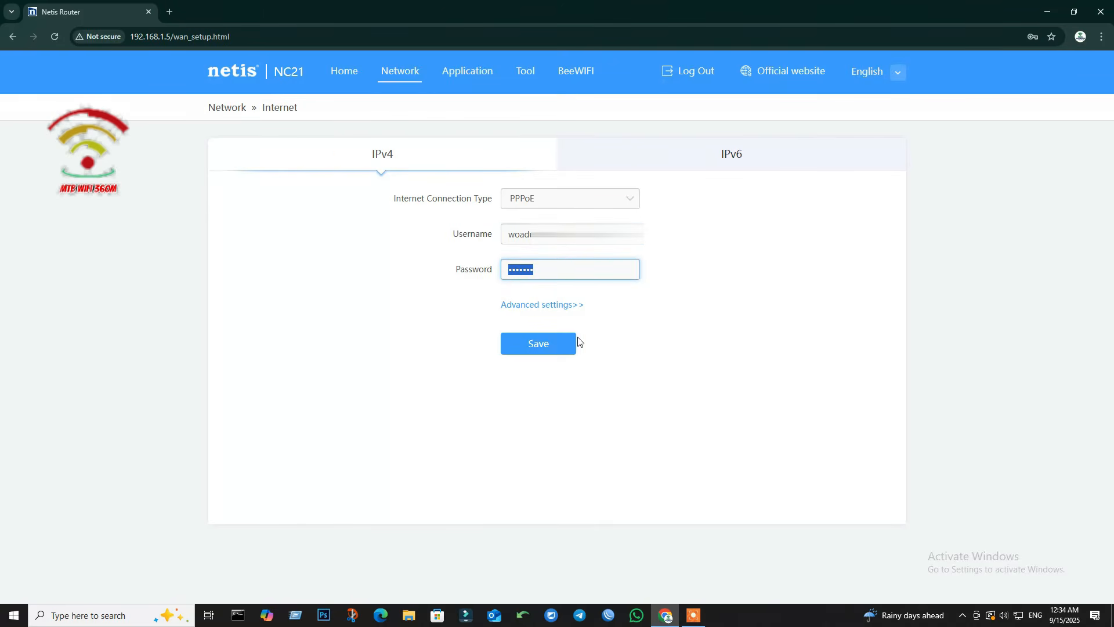
left_click(343, 72)
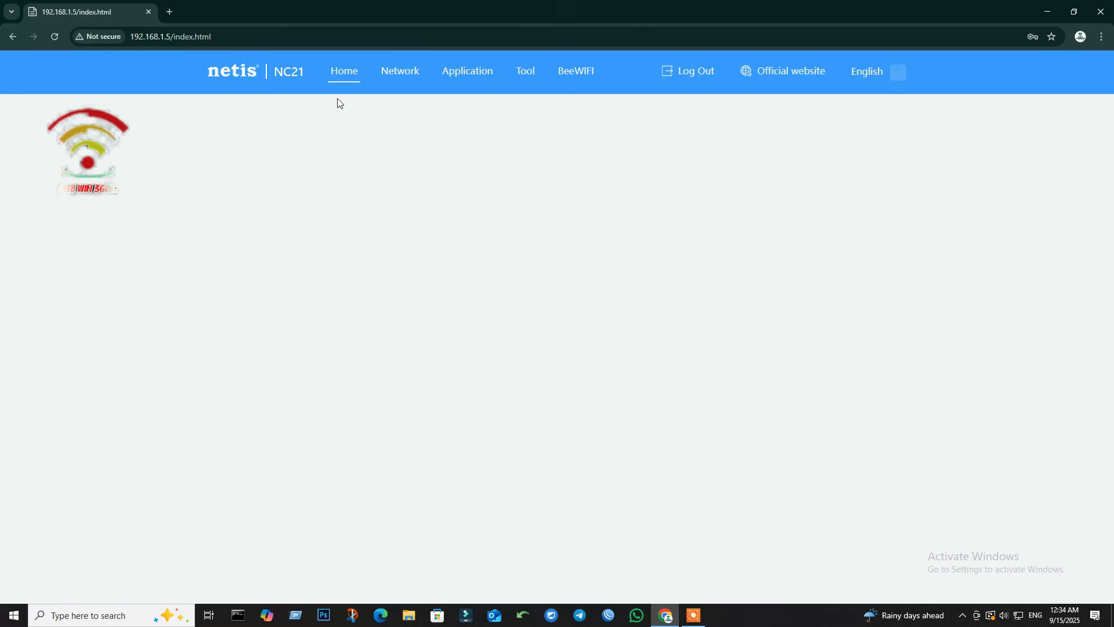